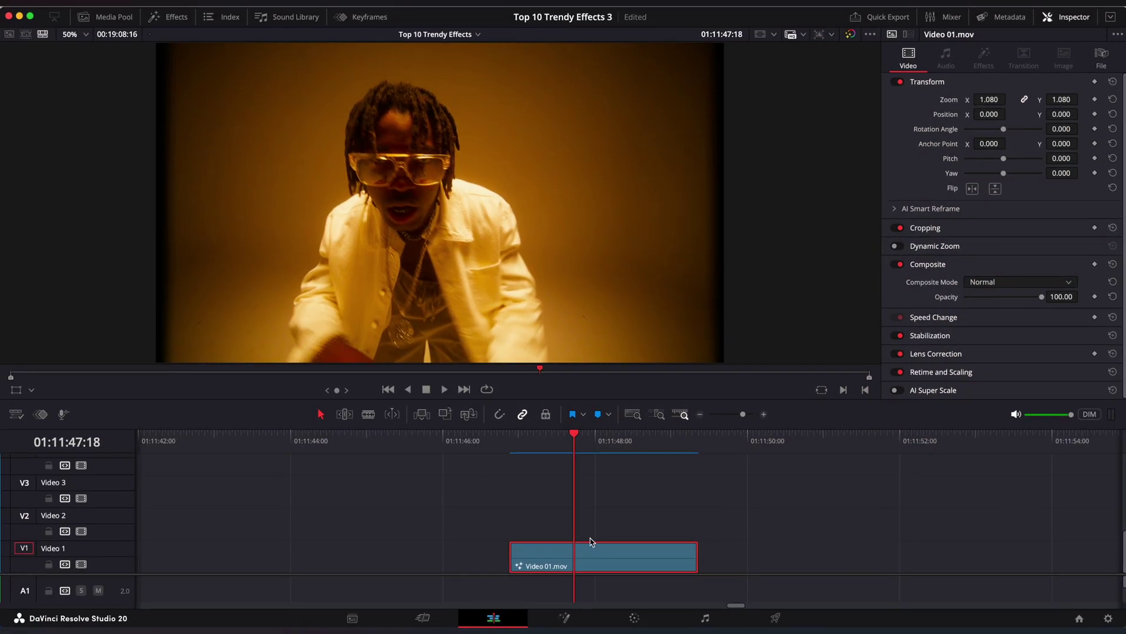
Duplicate the Video 01.mov clip onto the Video 2 track and disable the original clip on Video 1.
{"action": "left_click_drag", "start_coordinate": [591, 553], "coordinate": [592, 526], "text": "alt"}
{"action": "left_click", "coordinate": [591, 550]}
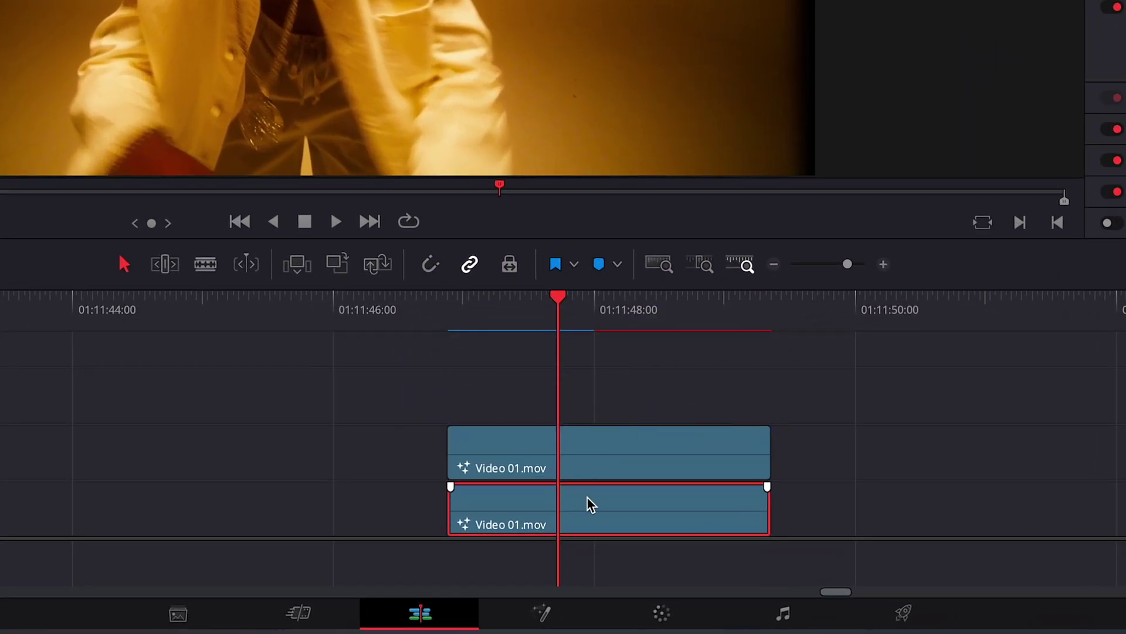
{"action": "key", "text": "d"}
Open the duplicated clip on Video 2 in Fusion and add a Magic Mask node directly after MediaIn1.
{"action": "left_click", "coordinate": [579, 457]}
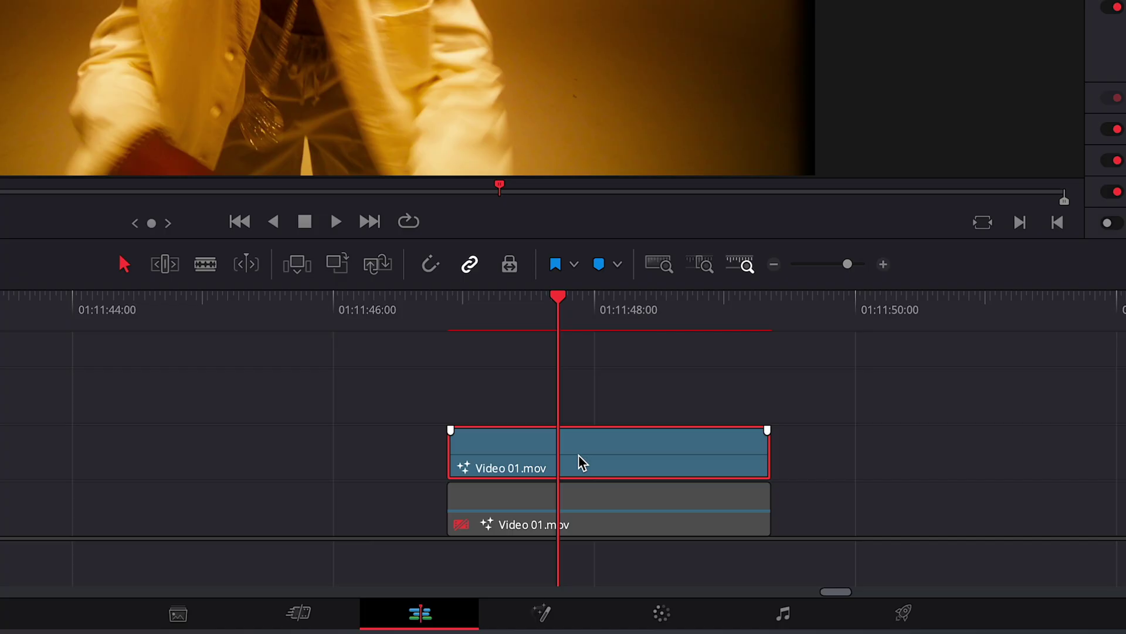
{"action": "left_click", "coordinate": [541, 613]}
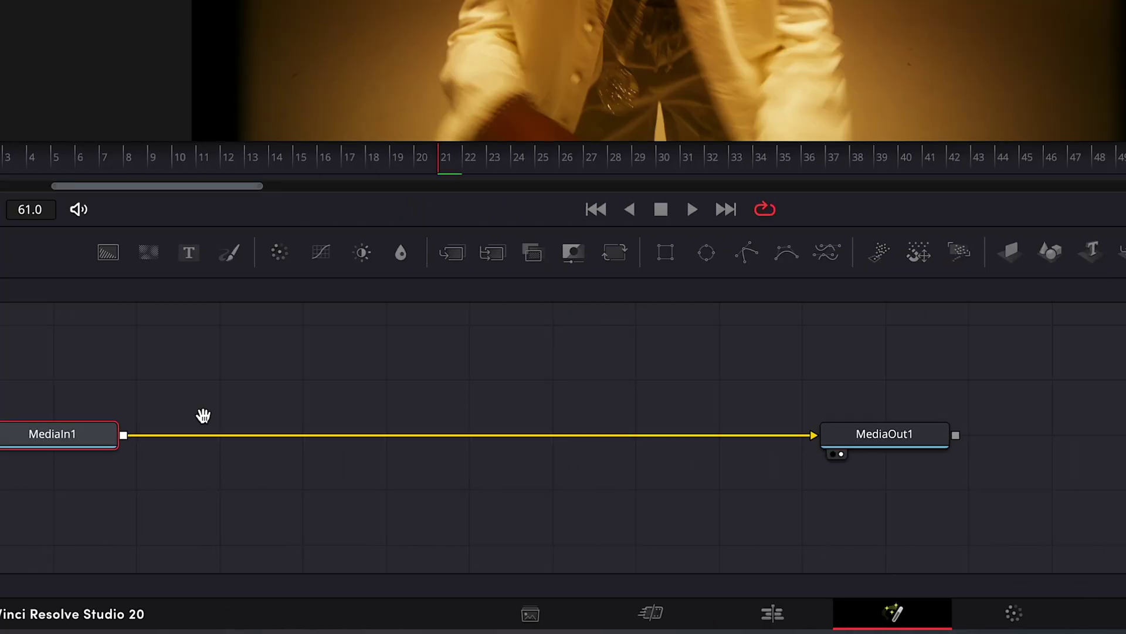
{"action": "left_click_drag", "start_coordinate": [203, 416], "coordinate": [471, 427]}
{"action": "key", "text": "shift+space"}
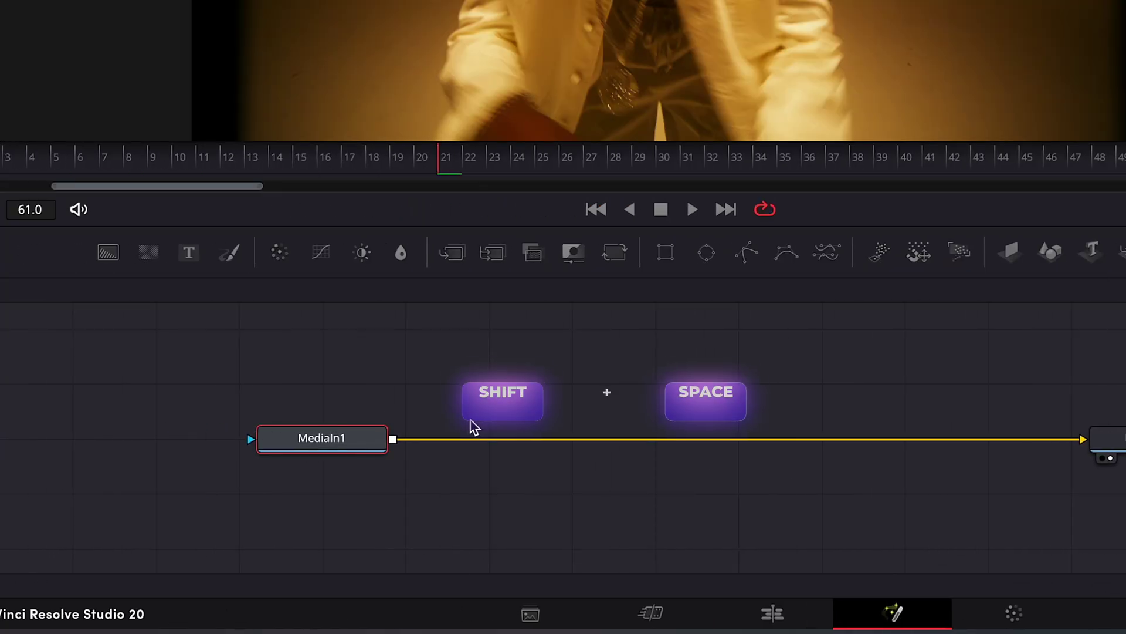
{"action": "type", "text": "magi"}
{"action": "key", "text": "Return"}
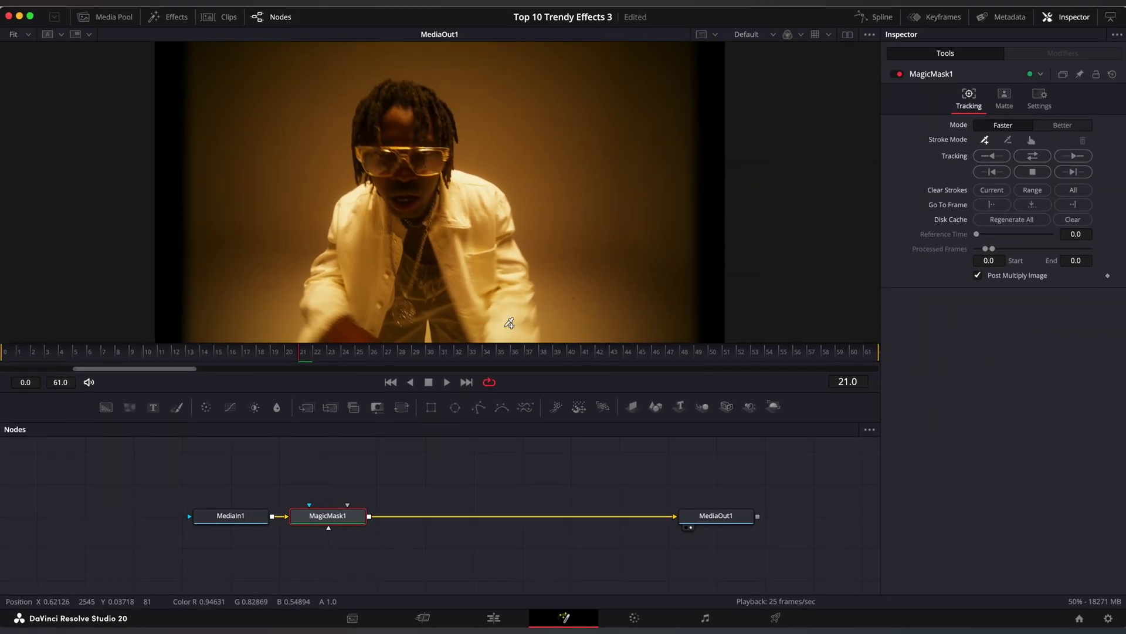
Mark the man with a Magic Mask stroke, set the mode to Better and track the mask in both directions.
{"action": "mouse_move", "coordinate": [533, 315]}
{"action": "left_mouse_down"}
{"action": "mouse_move", "coordinate": [454, 107]}
{"action": "mouse_move", "coordinate": [396, 144]}
{"action": "mouse_move", "coordinate": [464, 305]}
{"action": "left_mouse_up"}
{"action": "left_click_drag", "start_coordinate": [571, 497], "coordinate": [645, 504]}
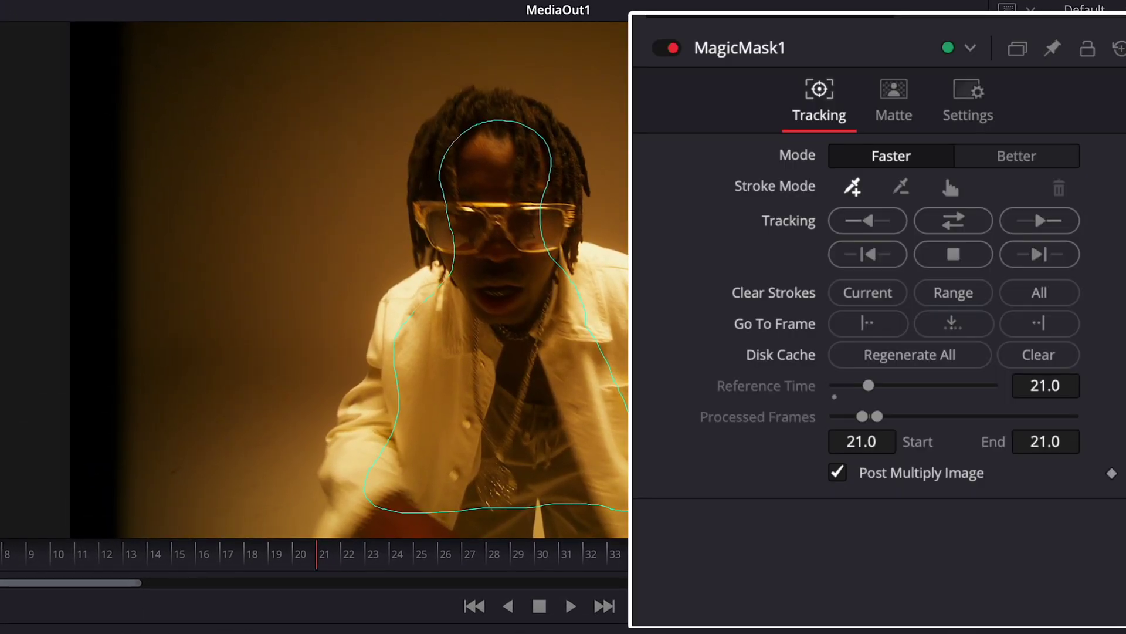
{"action": "left_click", "coordinate": [1012, 160]}
{"action": "left_click", "coordinate": [952, 251]}
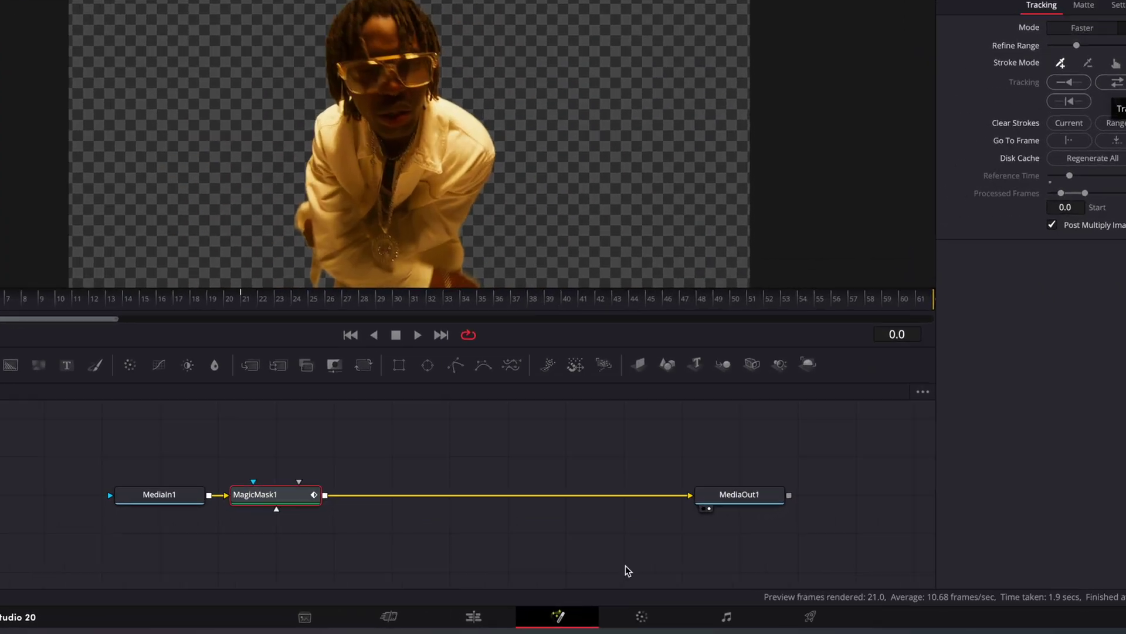
Return to the edit timeline, re-enable the Video 1 clip and disable the masked clip on Video 2.
{"action": "left_click", "coordinate": [494, 618]}
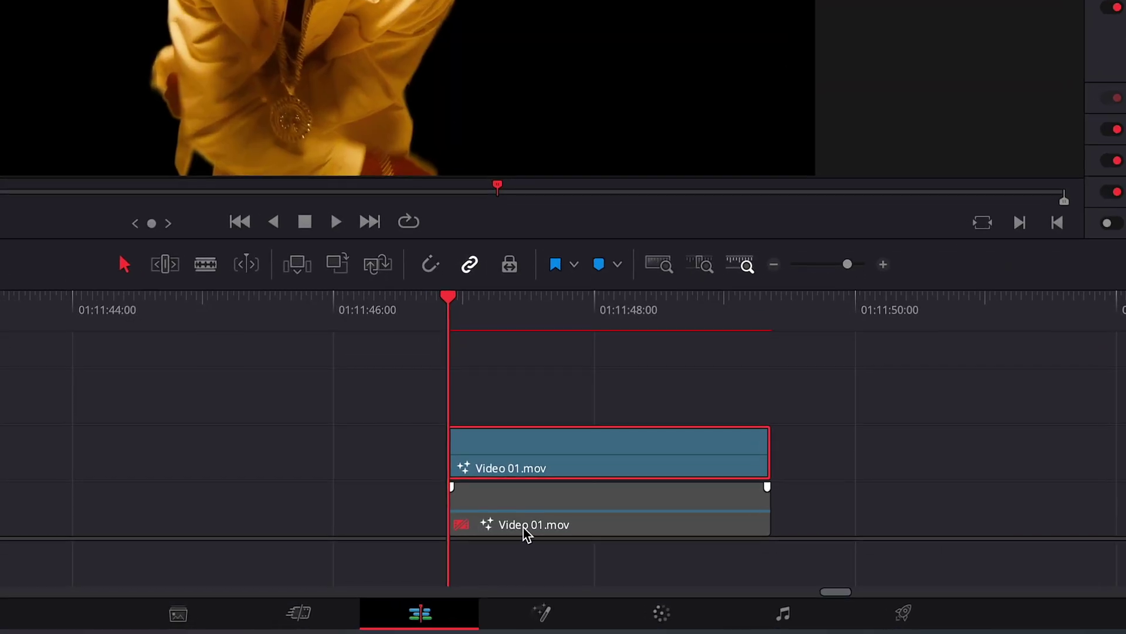
{"action": "left_click", "coordinate": [540, 503]}
{"action": "key", "text": "d"}
{"action": "left_click", "coordinate": [544, 458]}
{"action": "key", "text": "d"}
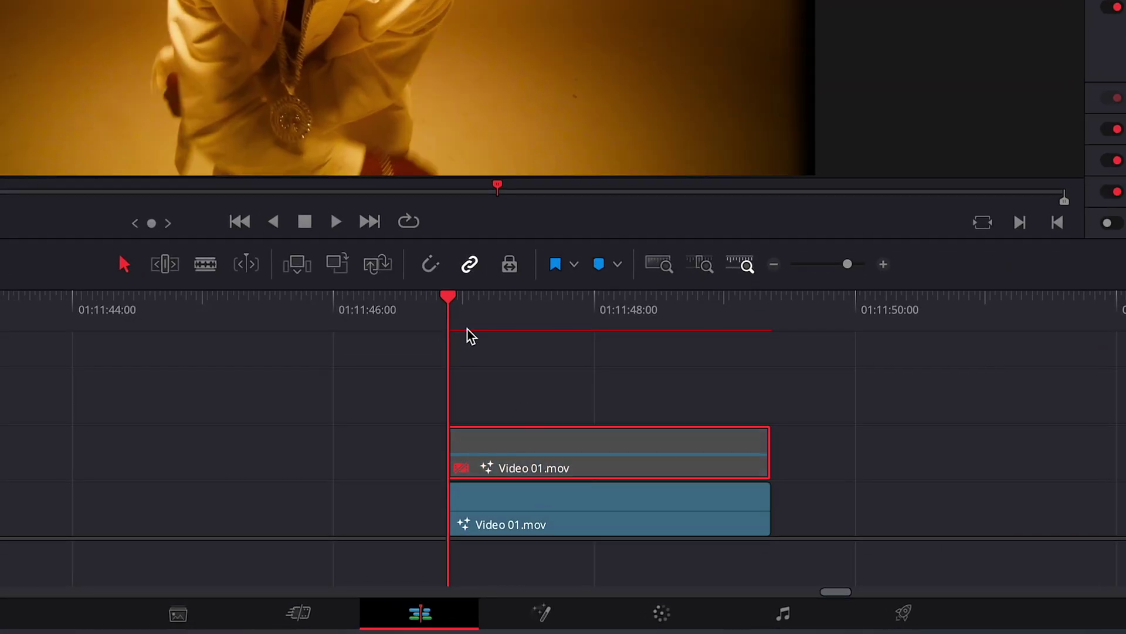
Find the Resolve FX Transform effect and apply it to the Video 01.mov clip on Video 1.
{"action": "left_click", "coordinate": [502, 504]}
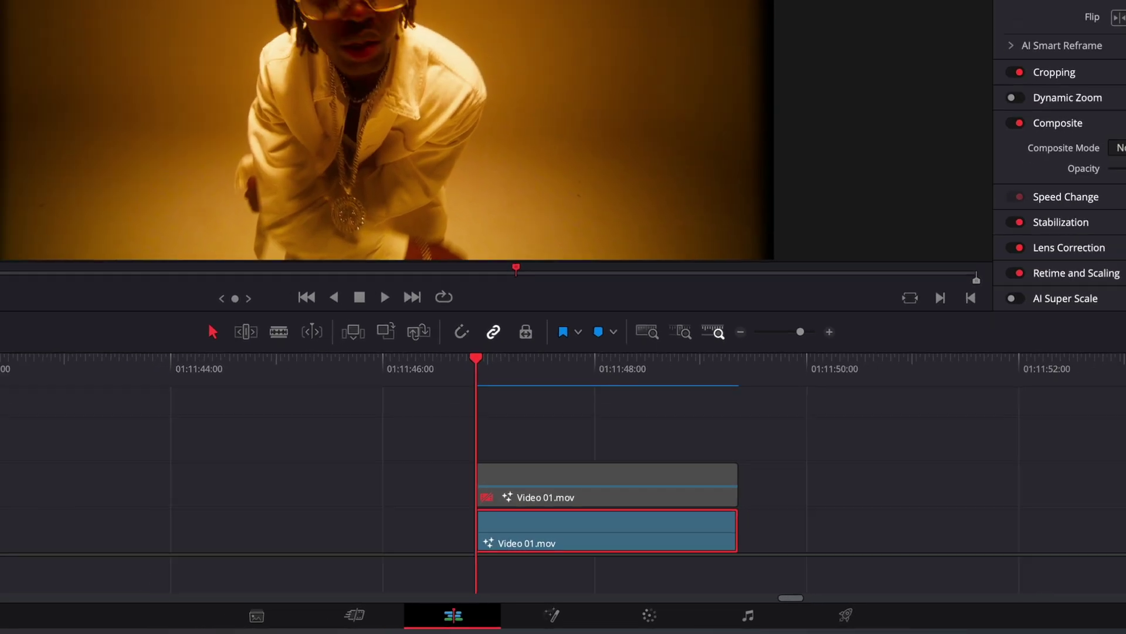
{"action": "left_click", "coordinate": [356, 56]}
{"action": "type", "text": "transfor"}
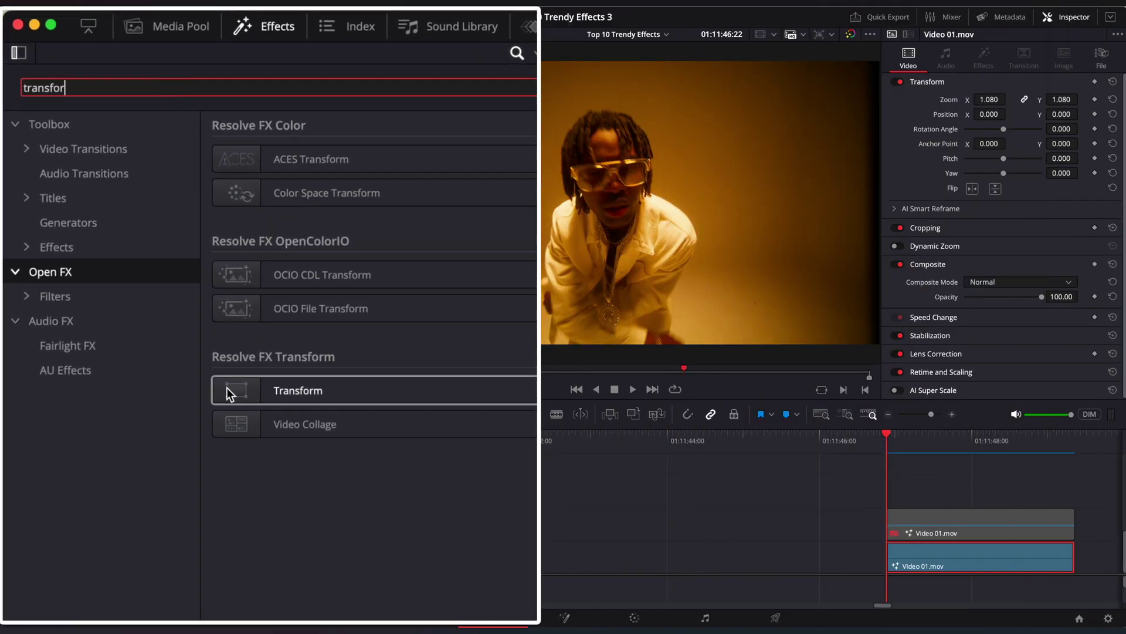
{"action": "left_click_drag", "start_coordinate": [227, 390], "coordinate": [934, 557]}
{"action": "left_click", "coordinate": [168, 16]}
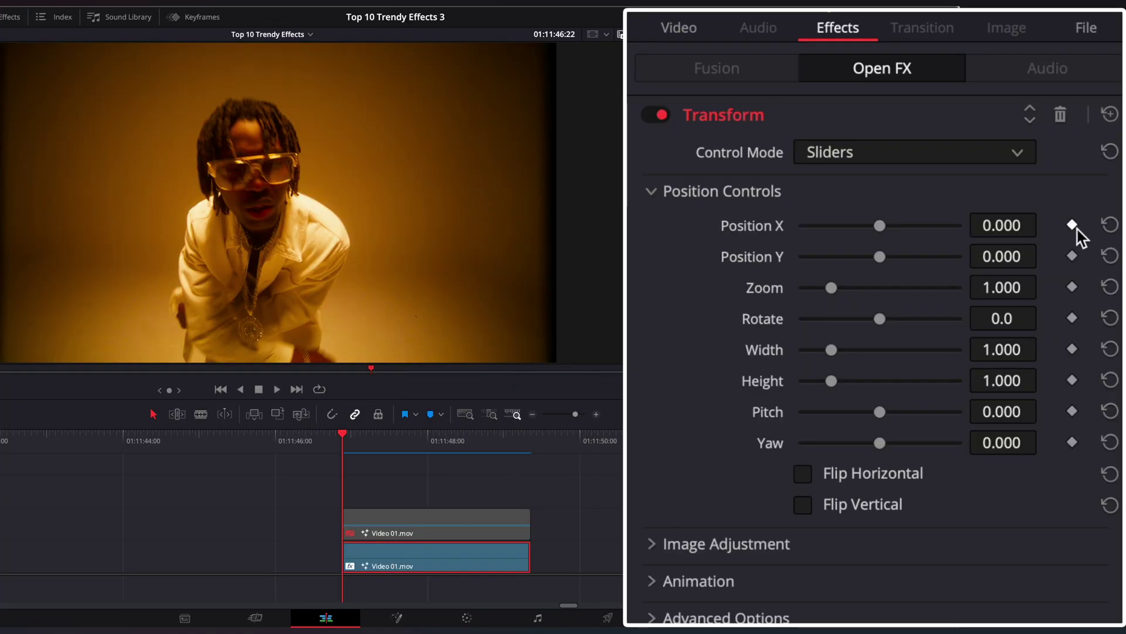
Animate the Transform effect's Position X from 0 at the clip's start to -6.000 at its end, with Edge Behaviour set to Reflect.
{"action": "left_click", "coordinate": [528, 445]}
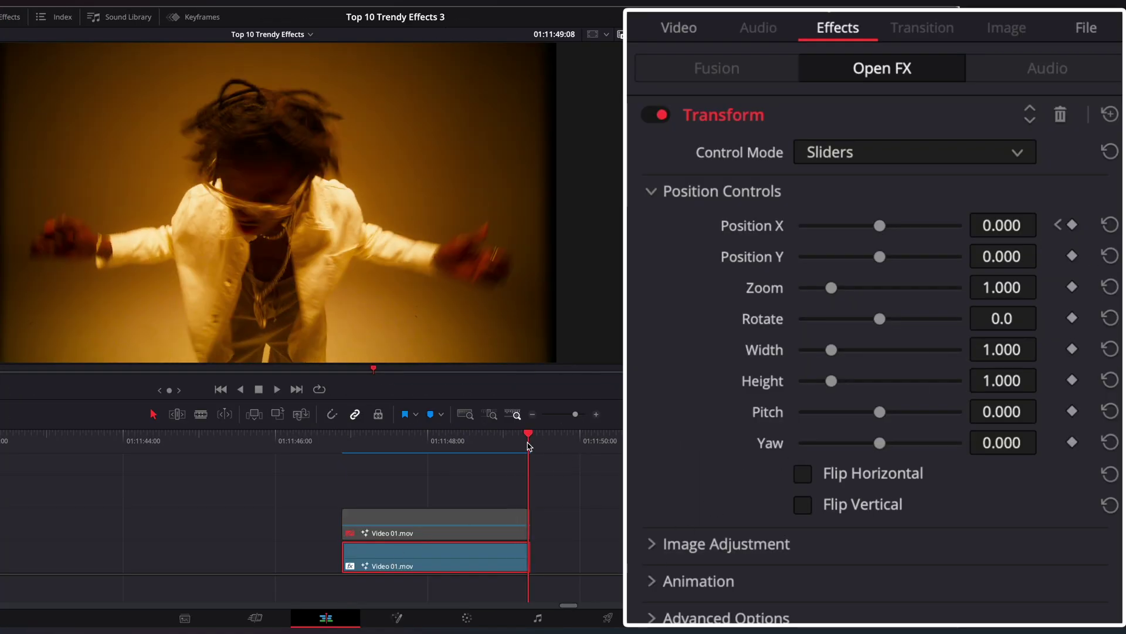
{"action": "left_click_drag", "start_coordinate": [1010, 228], "coordinate": [939, 228]}
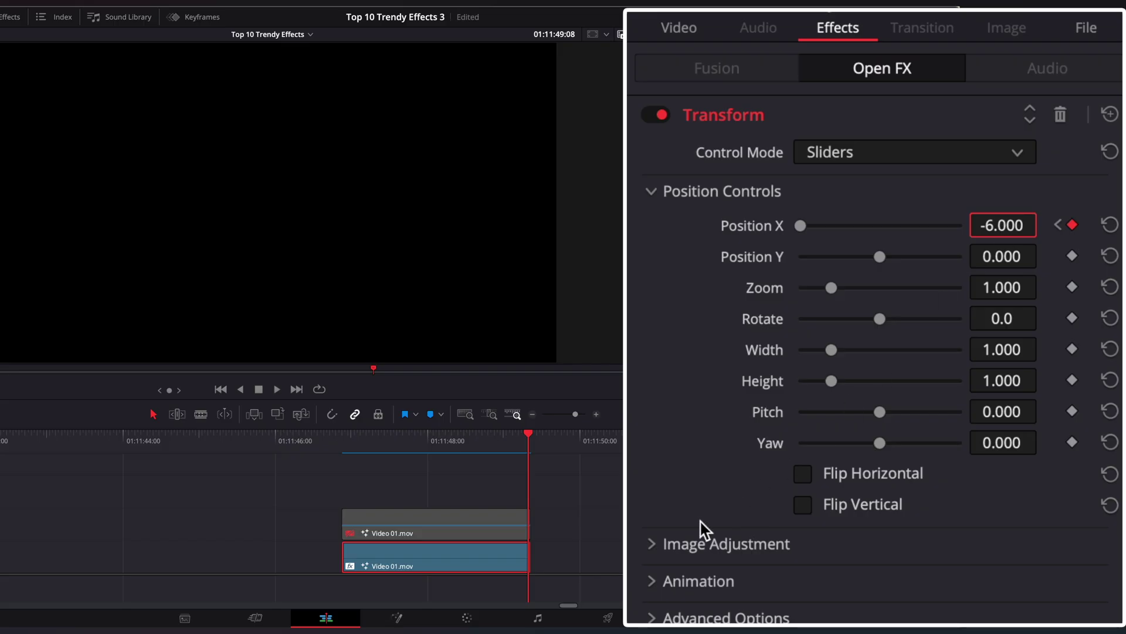
{"action": "scroll", "coordinate": [674, 557], "scroll_direction": "down", "scroll_amount": 2}
{"action": "left_click", "coordinate": [654, 578]}
{"action": "scroll", "coordinate": [653, 380], "scroll_direction": "down", "scroll_amount": 5}
{"action": "left_click", "coordinate": [845, 305]}
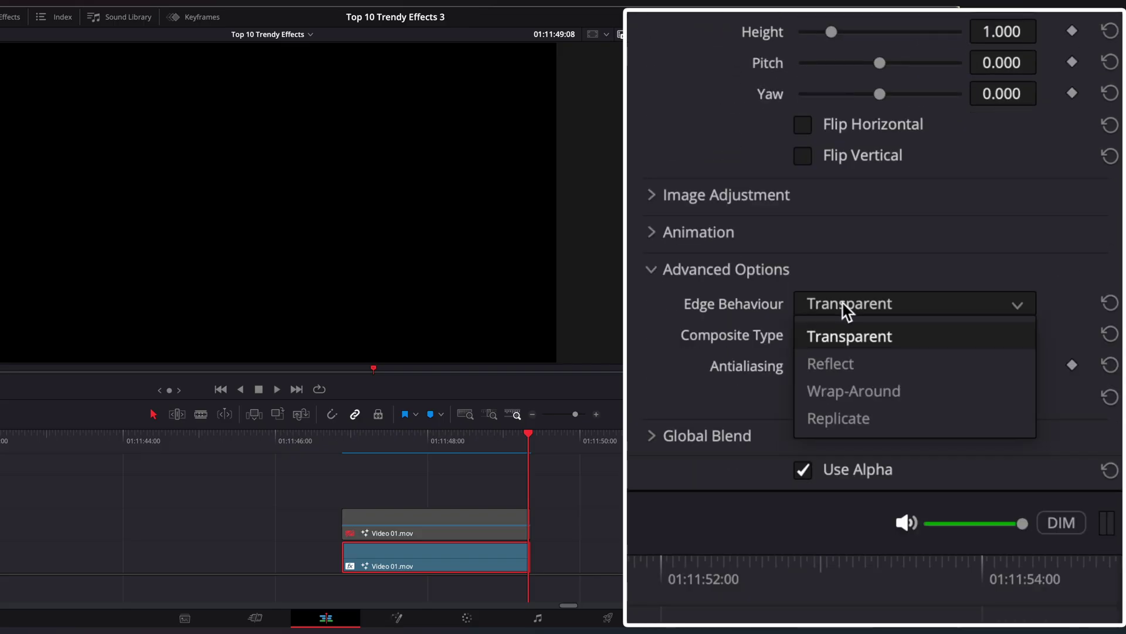
{"action": "left_click", "coordinate": [836, 365]}
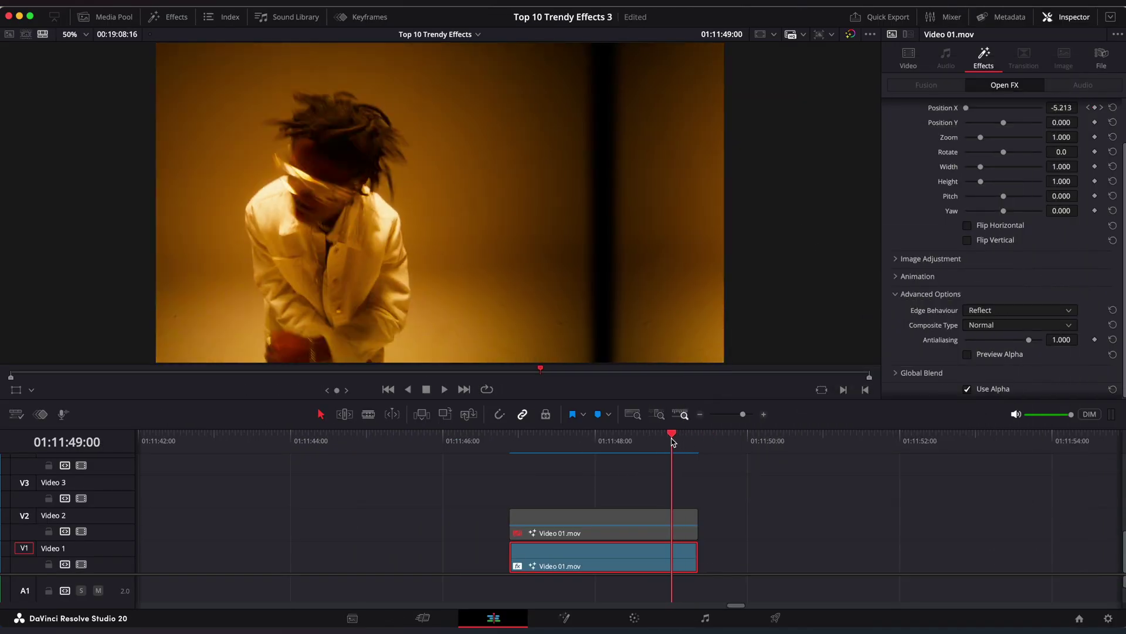
Keyframe the Transform effect's Motion Blur from 0 at the clip's start to 1.000 at 01:11:47:11, and play the clip.
{"action": "left_click_drag", "start_coordinate": [673, 441], "coordinate": [510, 441]}
{"action": "left_click", "coordinate": [896, 277]}
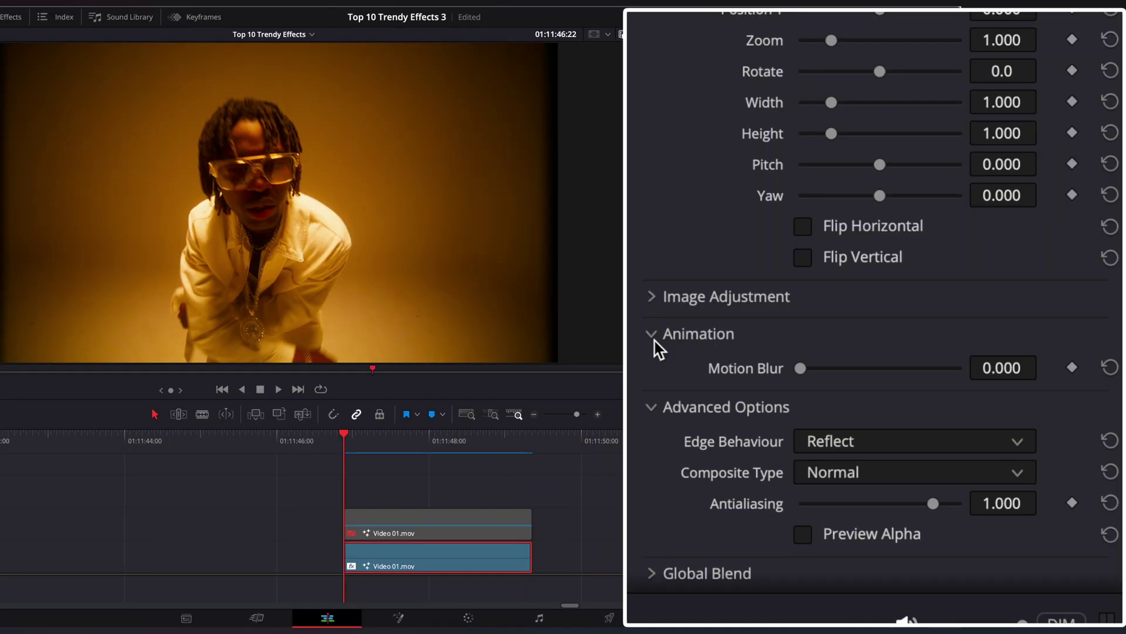
{"action": "left_click_drag", "start_coordinate": [346, 439], "coordinate": [387, 446]}
{"action": "left_click_drag", "start_coordinate": [801, 368], "coordinate": [1072, 375]}
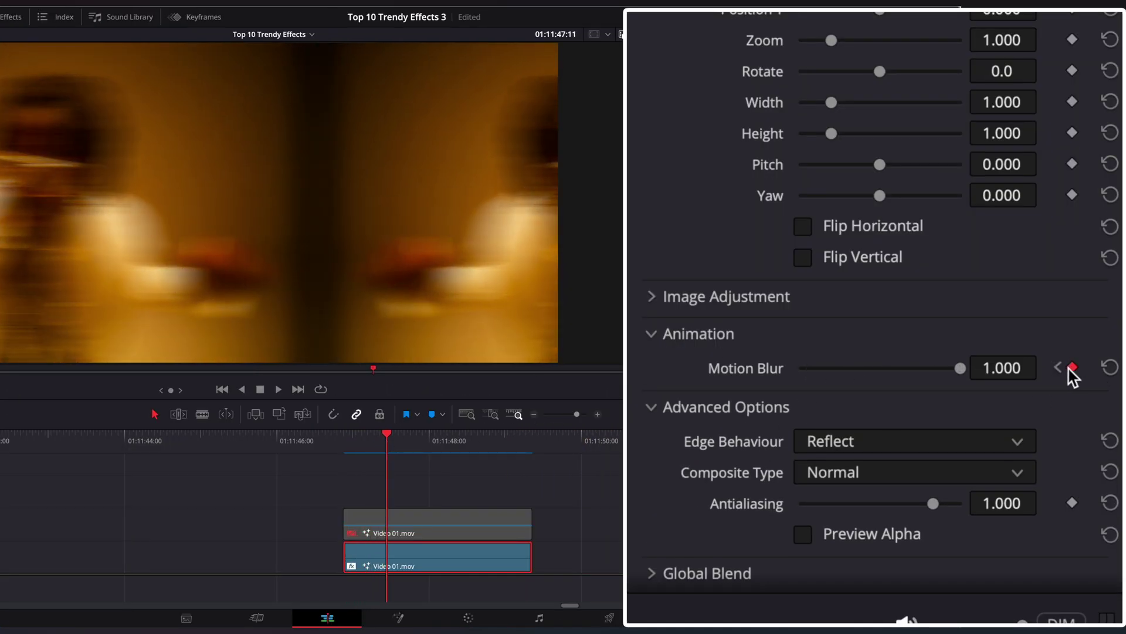
{"action": "key", "text": "space"}
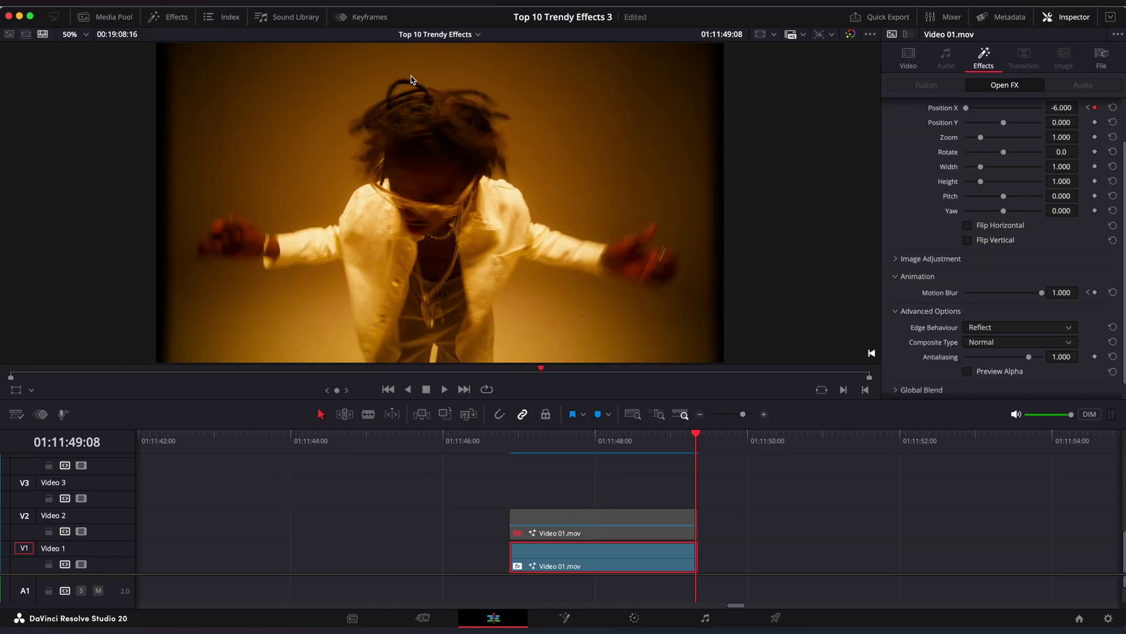
Smooth the Position X keyframes in the curve editor and lengthen both Bezier handles into a steep S-curve.
{"action": "left_click", "coordinate": [199, 17]}
{"action": "left_click", "coordinate": [26, 35]}
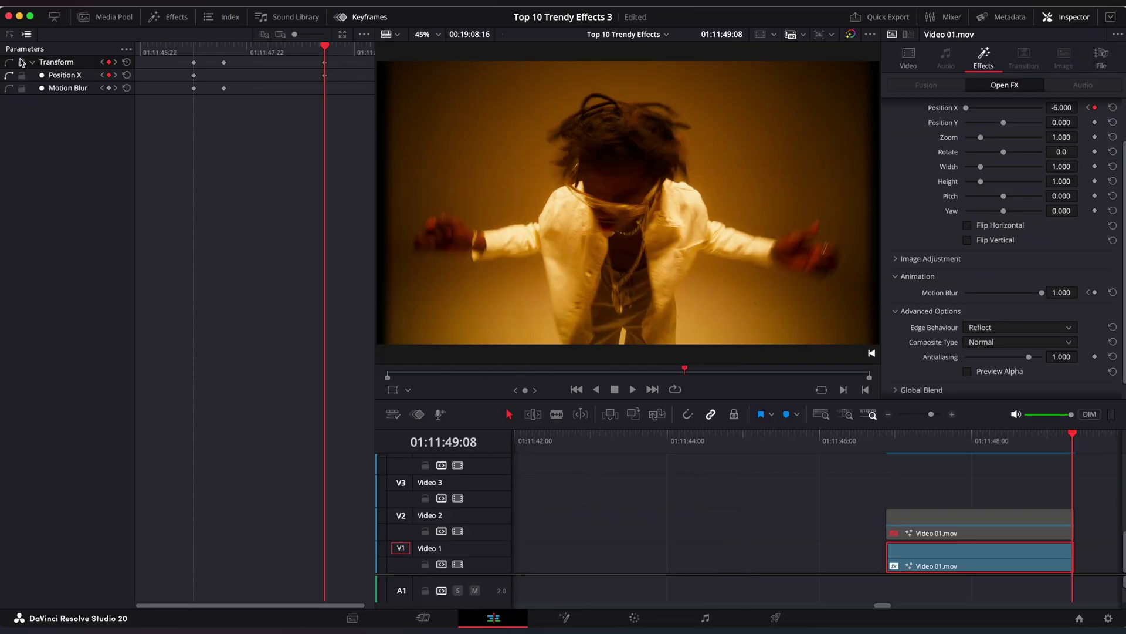
{"action": "left_click", "coordinate": [10, 34]}
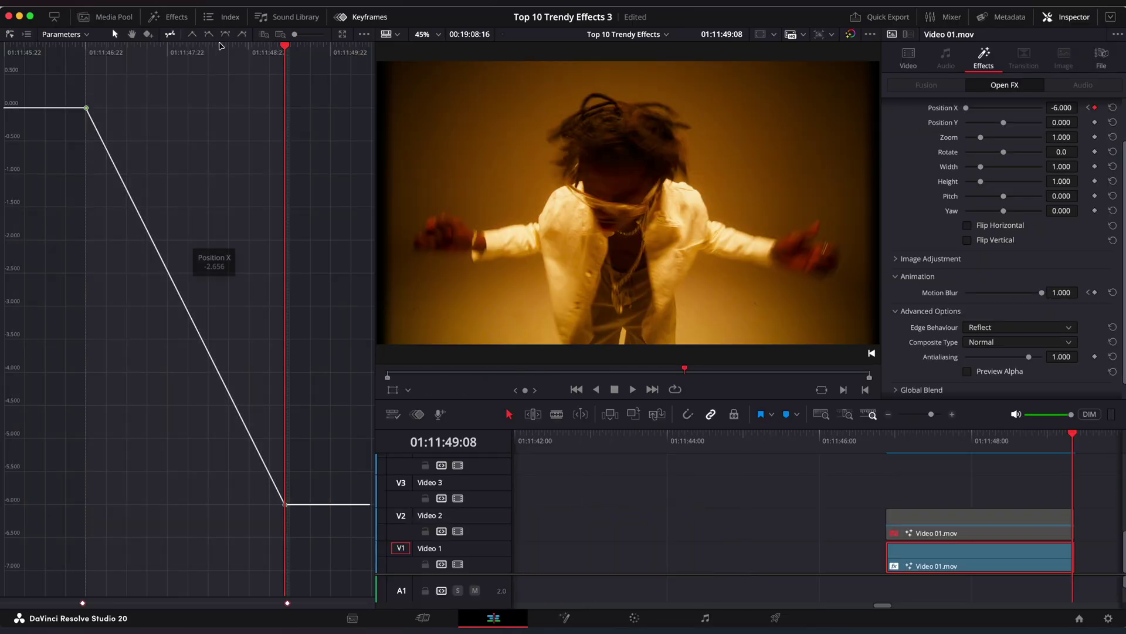
{"action": "left_click", "coordinate": [224, 34]}
{"action": "left_click_drag", "start_coordinate": [328, 467], "coordinate": [131, 508]}
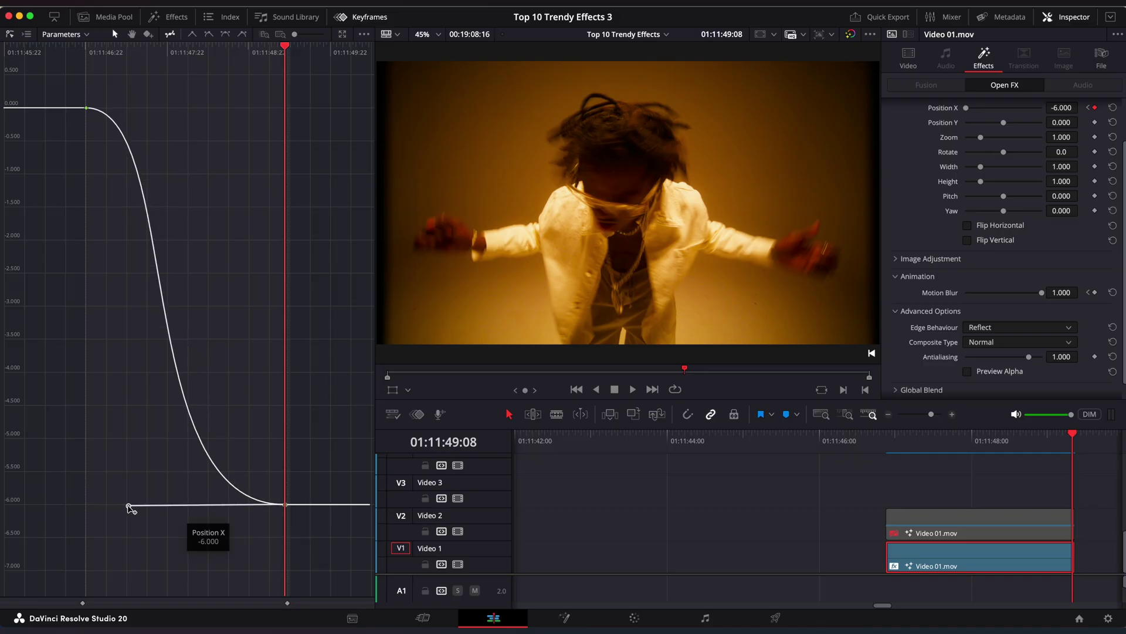
{"action": "left_click", "coordinate": [86, 108]}
{"action": "left_click_drag", "start_coordinate": [187, 108], "coordinate": [259, 109]}
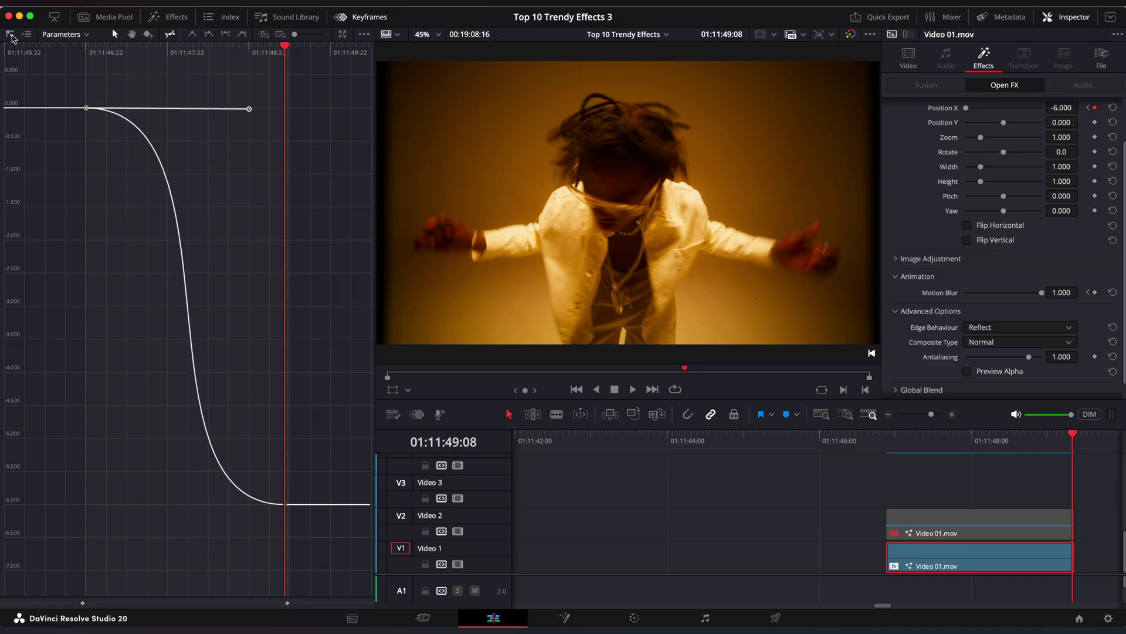
Apply smooth easing to both Motion Blur keyframes in the curve editor and play the animation from the clip's start.
{"action": "left_click", "coordinate": [11, 36]}
{"action": "left_click", "coordinate": [10, 34]}
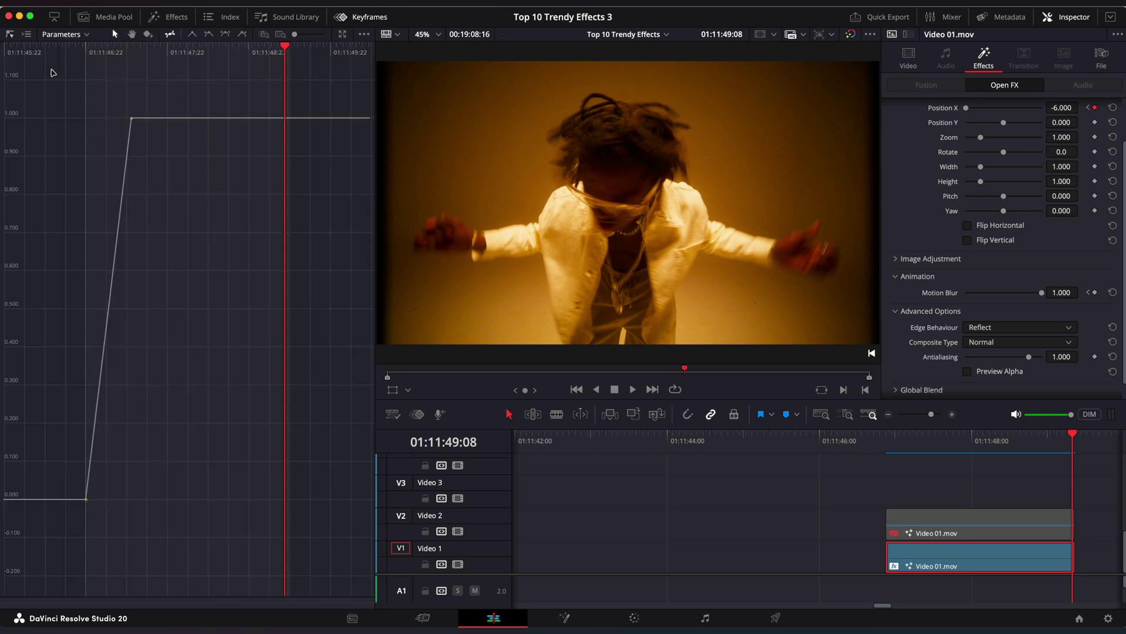
{"action": "left_click_drag", "start_coordinate": [181, 82], "coordinate": [66, 482]}
{"action": "left_click", "coordinate": [243, 35]}
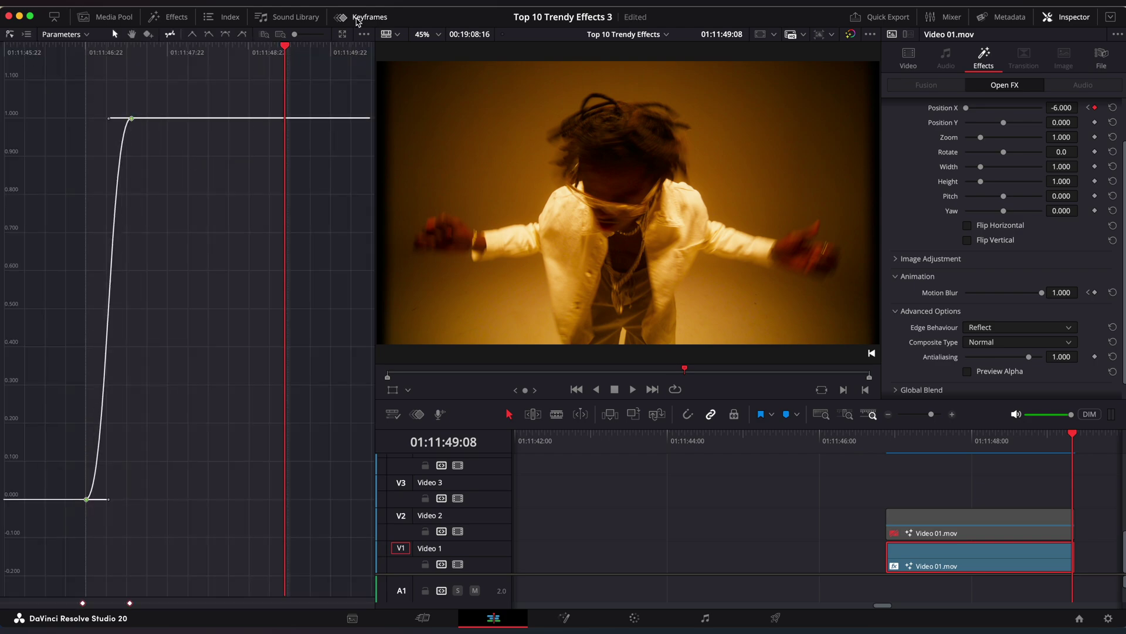
{"action": "left_click", "coordinate": [340, 16]}
{"action": "left_click", "coordinate": [514, 450]}
{"action": "key", "text": "space"}
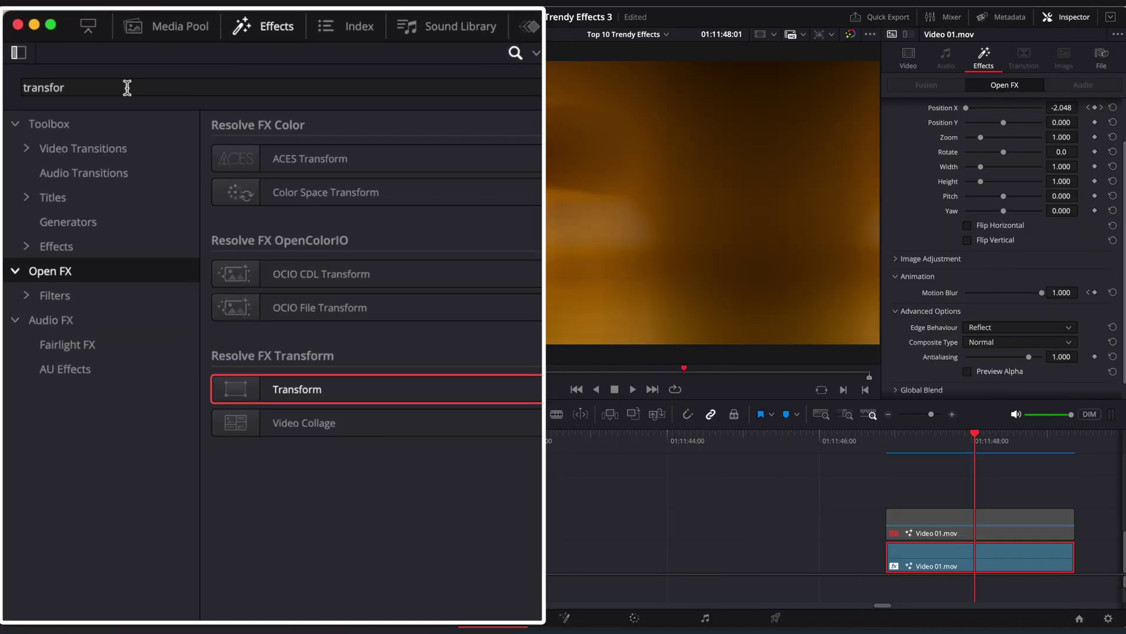
Find the Lens Distortion effect and apply it to the Video 01.mov clip on Video 1.
{"action": "double_click", "coordinate": [127, 87]}
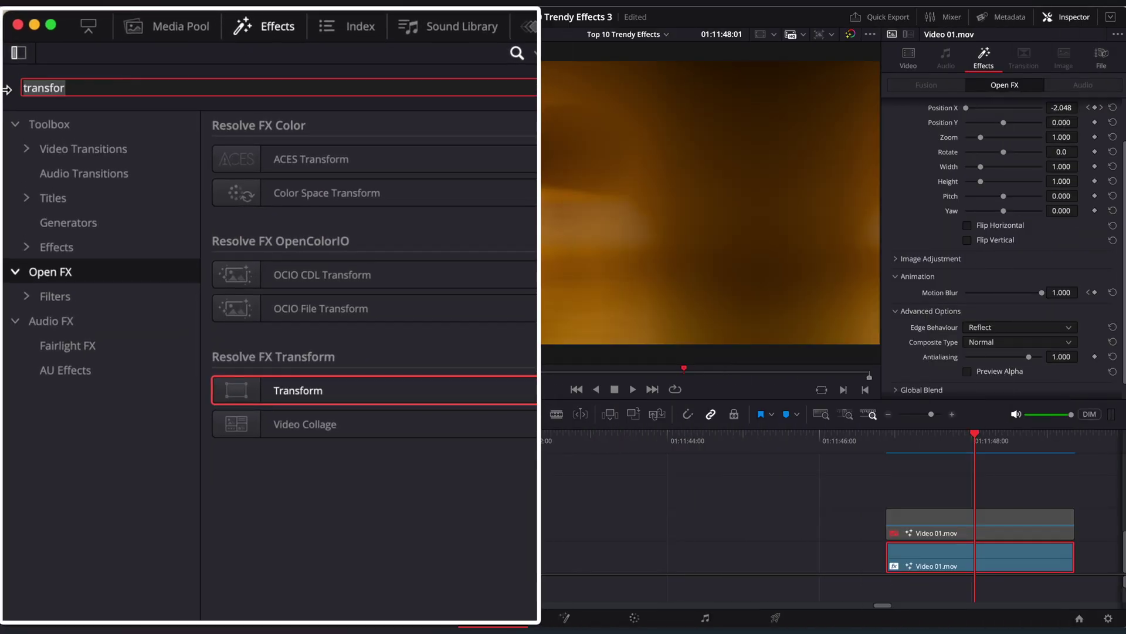
{"action": "type", "text": "lens d"}
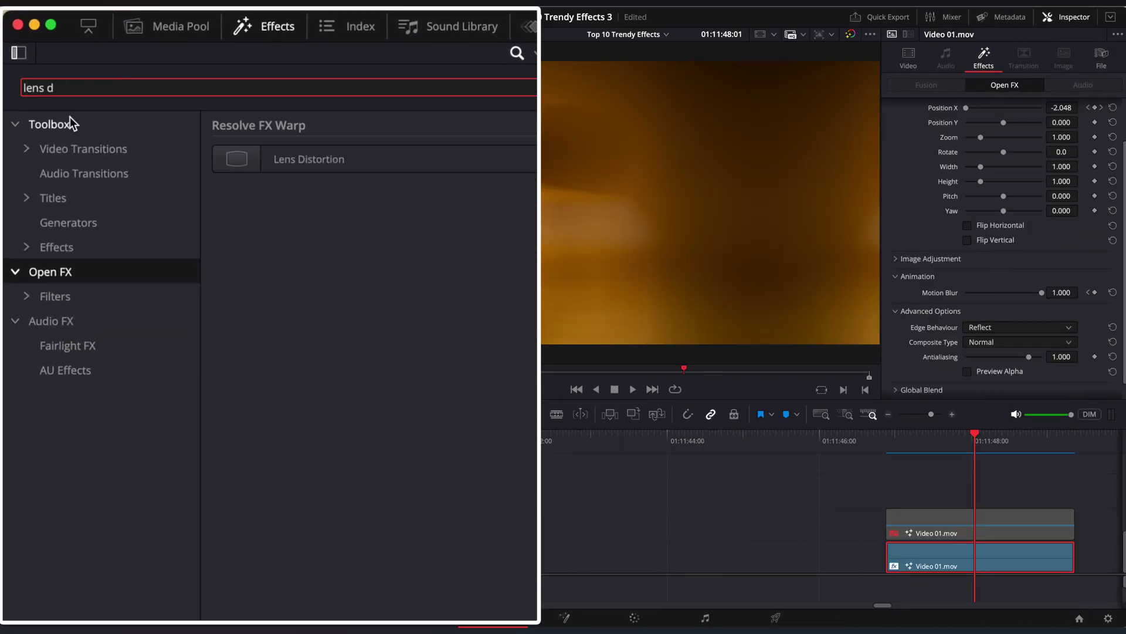
{"action": "left_click_drag", "start_coordinate": [293, 159], "coordinate": [916, 560]}
{"action": "left_click", "coordinate": [263, 28]}
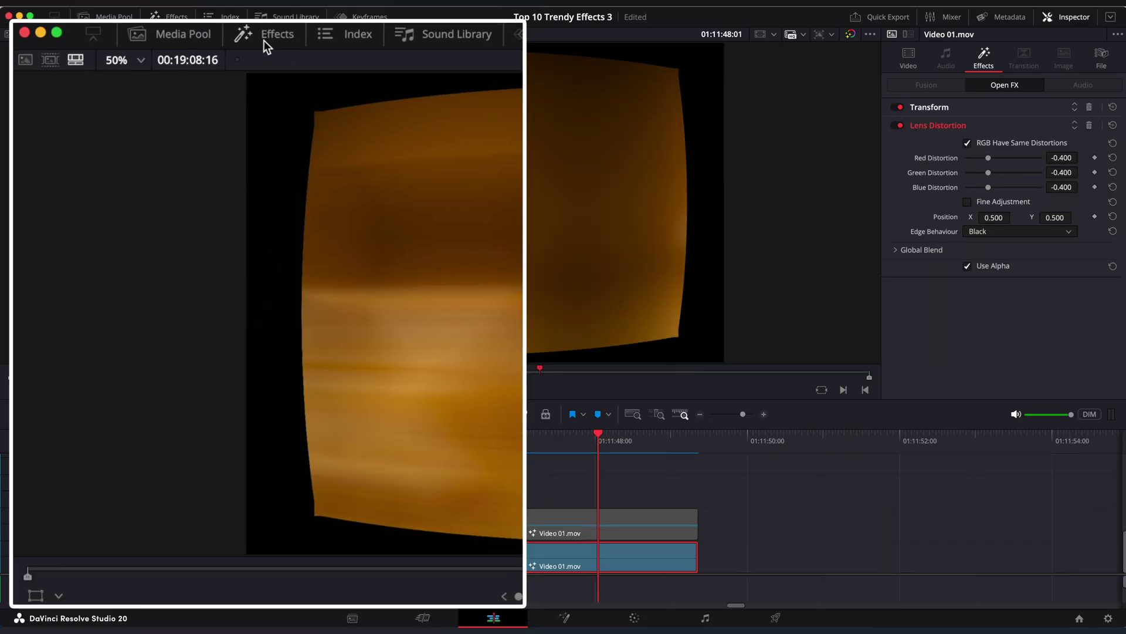
Keyframe the linked RGB lens distortion at 1.000 at 01:11:48:01 and at 0 at the clip's start and end.
{"action": "type", "text": "1"}
{"action": "key", "text": "Return"}
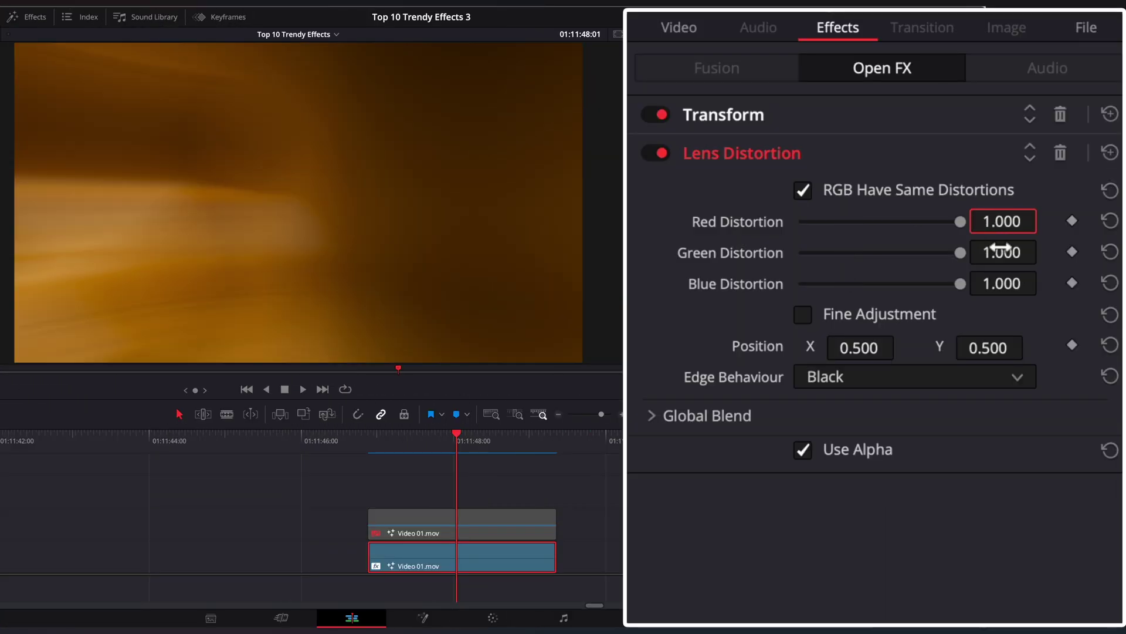
{"action": "left_click_drag", "start_coordinate": [456, 428], "coordinate": [369, 455]}
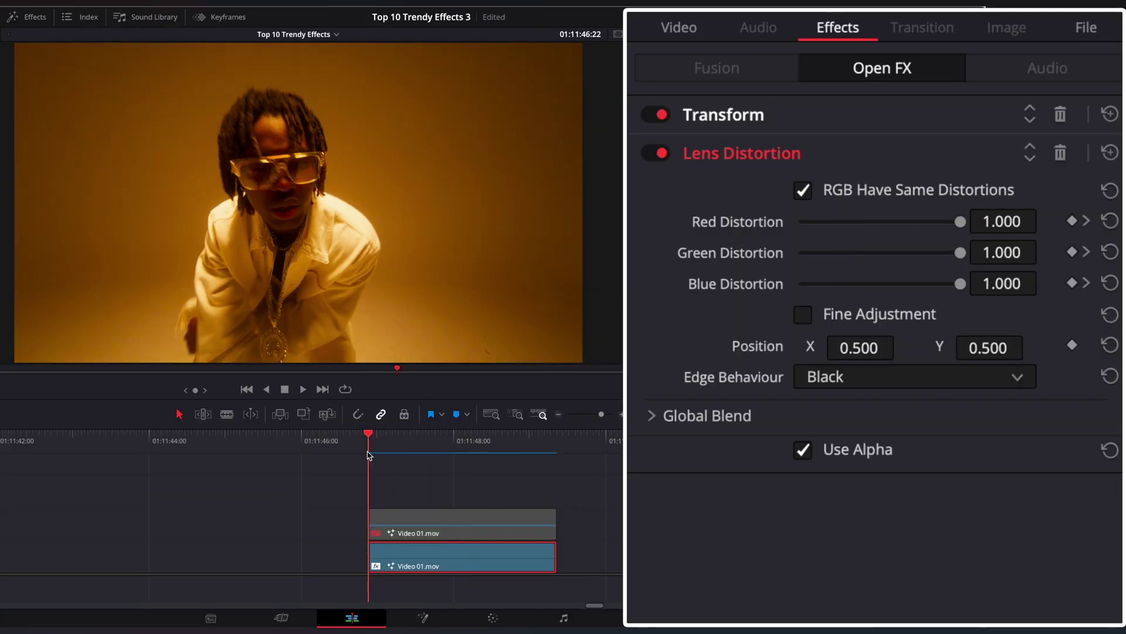
{"action": "double_click", "coordinate": [1001, 222]}
{"action": "type", "text": "0"}
{"action": "key", "text": "Return"}
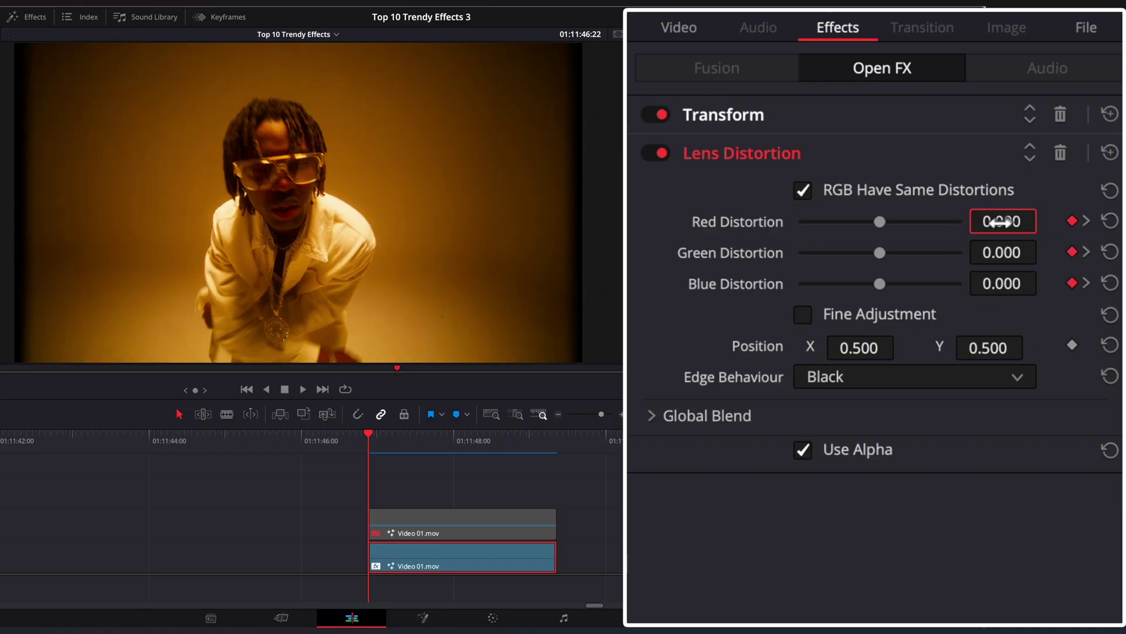
{"action": "left_click", "coordinate": [552, 443]}
{"action": "left_click_drag", "start_coordinate": [1003, 221], "coordinate": [995, 221]}
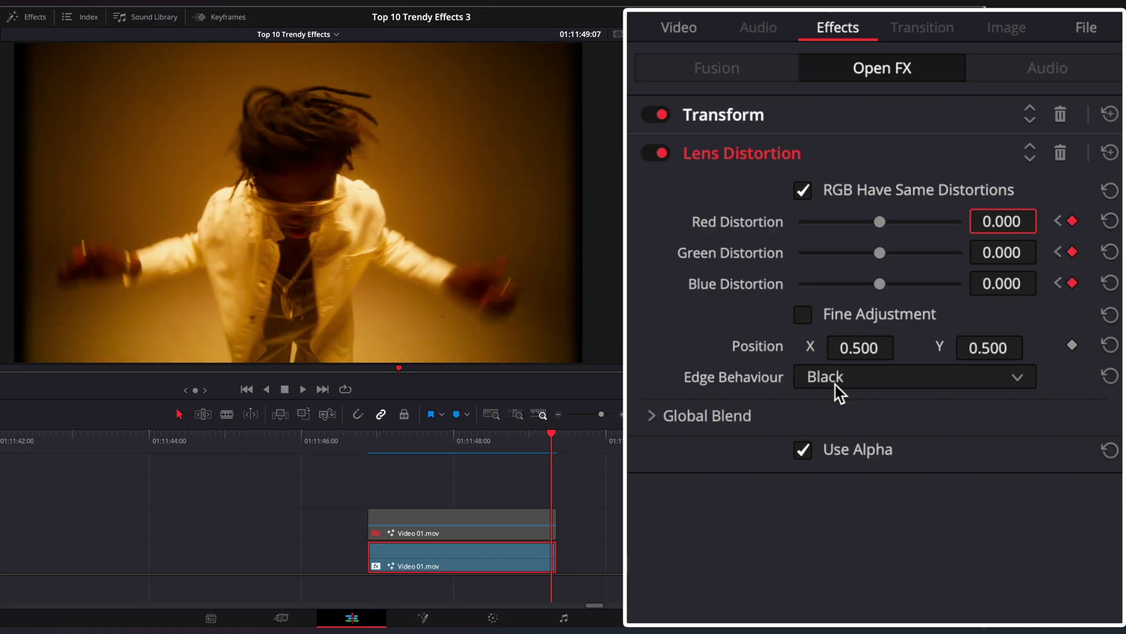
Smooth the Lens Distortion keyframes in the curve editor and stretch the final keyframe's handle back toward the middle peak.
{"action": "left_click", "coordinate": [210, 17]}
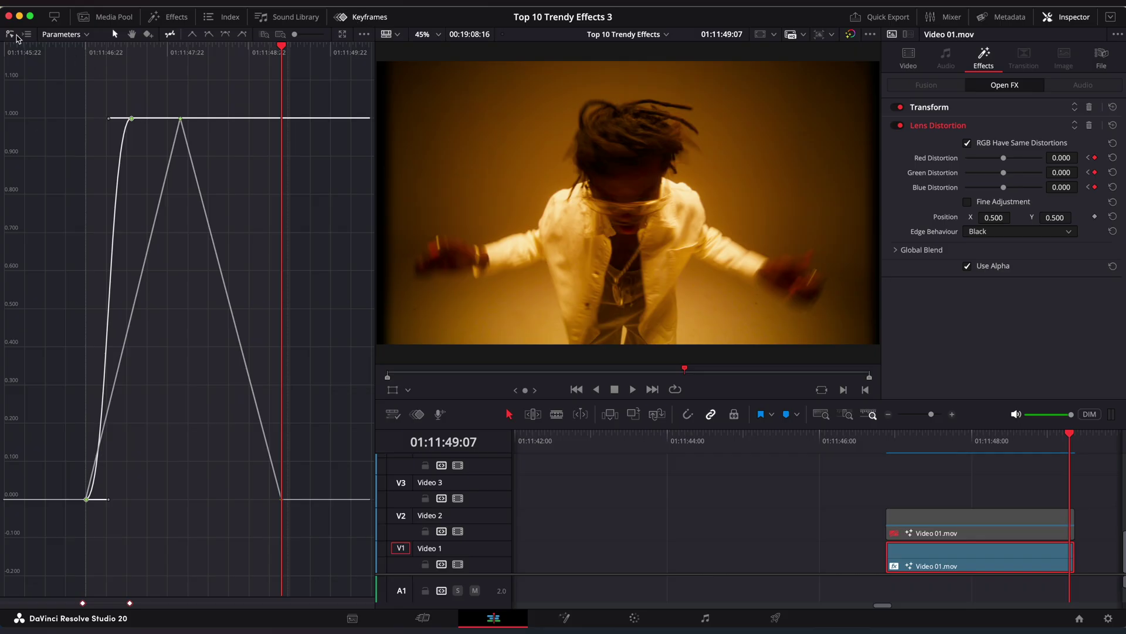
{"action": "left_click", "coordinate": [23, 37]}
{"action": "left_click", "coordinate": [9, 88]}
{"action": "left_click", "coordinate": [9, 35]}
{"action": "left_click_drag", "start_coordinate": [324, 97], "coordinate": [35, 508]}
{"action": "left_click", "coordinate": [225, 35]}
{"action": "left_click_drag", "start_coordinate": [316, 458], "coordinate": [209, 498]}
{"action": "key", "text": "super+z"}
{"action": "left_click_drag", "start_coordinate": [323, 460], "coordinate": [171, 498]}
{"action": "left_click", "coordinate": [361, 17]}
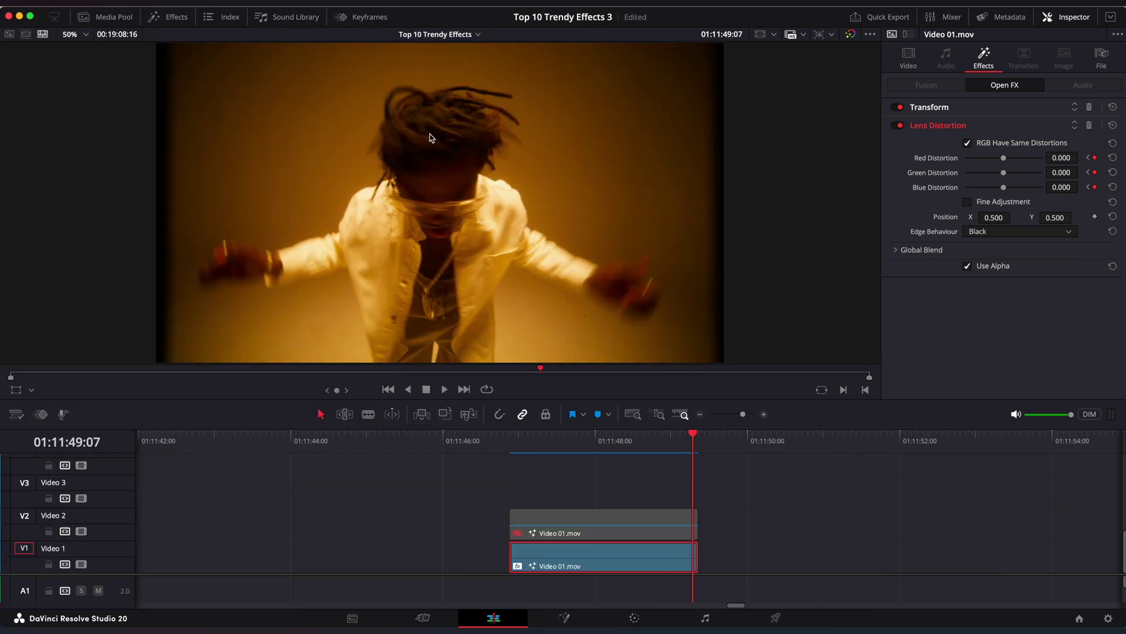
Play the distorted sliding background on Video 1 from the clip's start to review its motion.
{"action": "left_click", "coordinate": [515, 450]}
{"action": "key", "text": "space"}
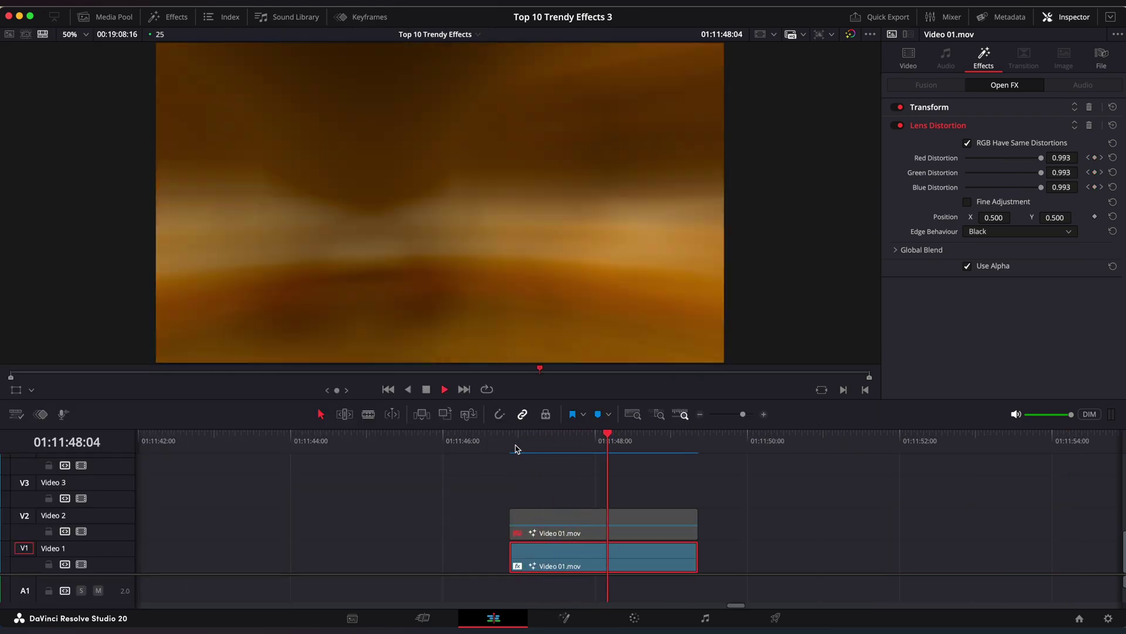
{"action": "left_click", "coordinate": [590, 455]}
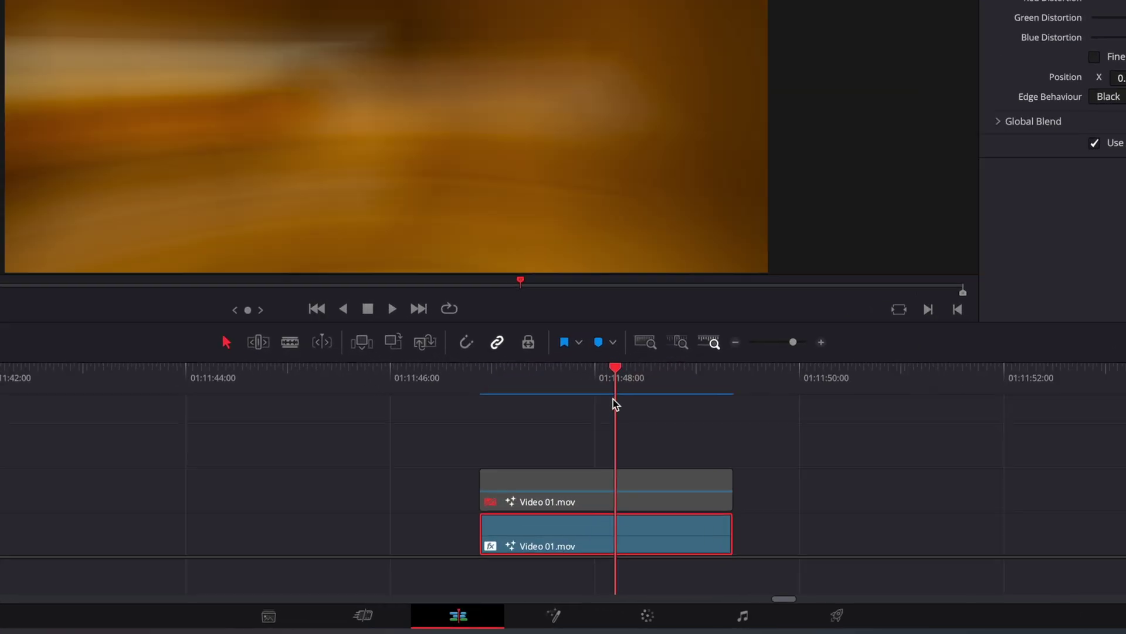
Re-enable the masked performer clip on Video 2 and play it over the moving background.
{"action": "left_click", "coordinate": [599, 449]}
{"action": "key", "text": "d"}
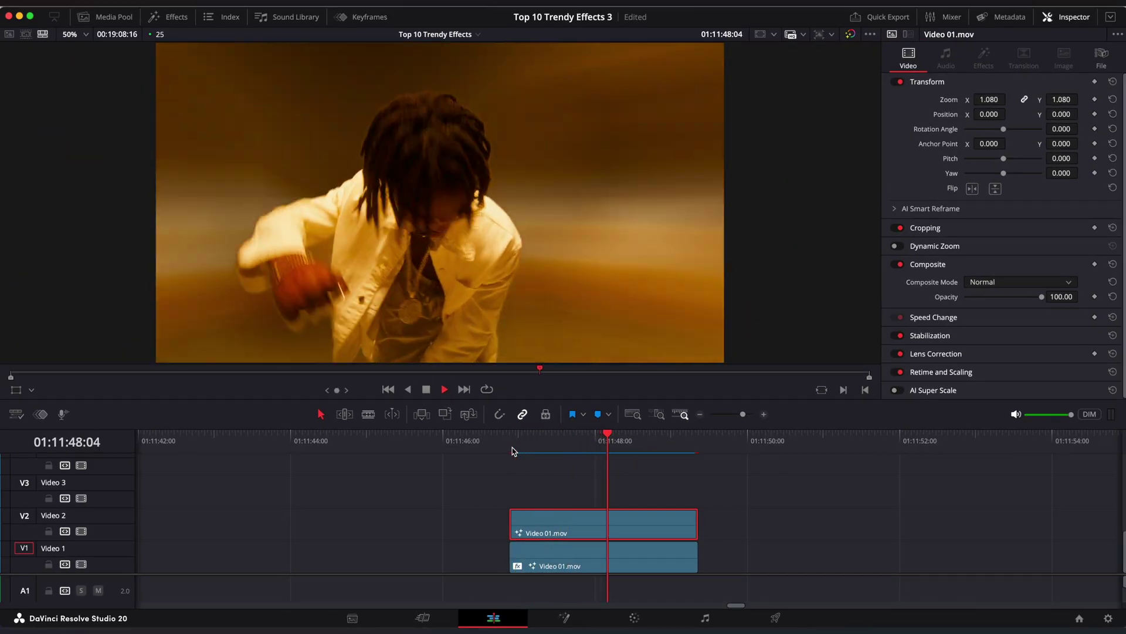
{"action": "key", "text": "space"}
Park the playhead at 01:11:48:02, find the Directional Blur effect and apply it to the performer clip on Video 2.
{"action": "left_click", "coordinate": [590, 455]}
{"action": "left_click_drag", "start_coordinate": [591, 454], "coordinate": [603, 456]}
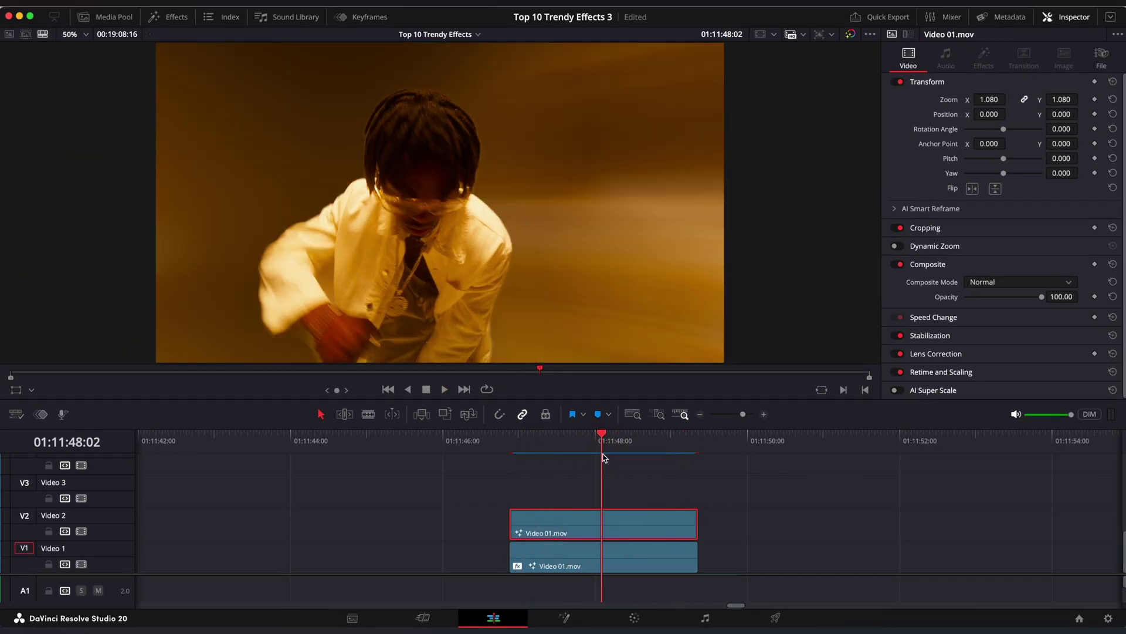
{"action": "left_click", "coordinate": [179, 19]}
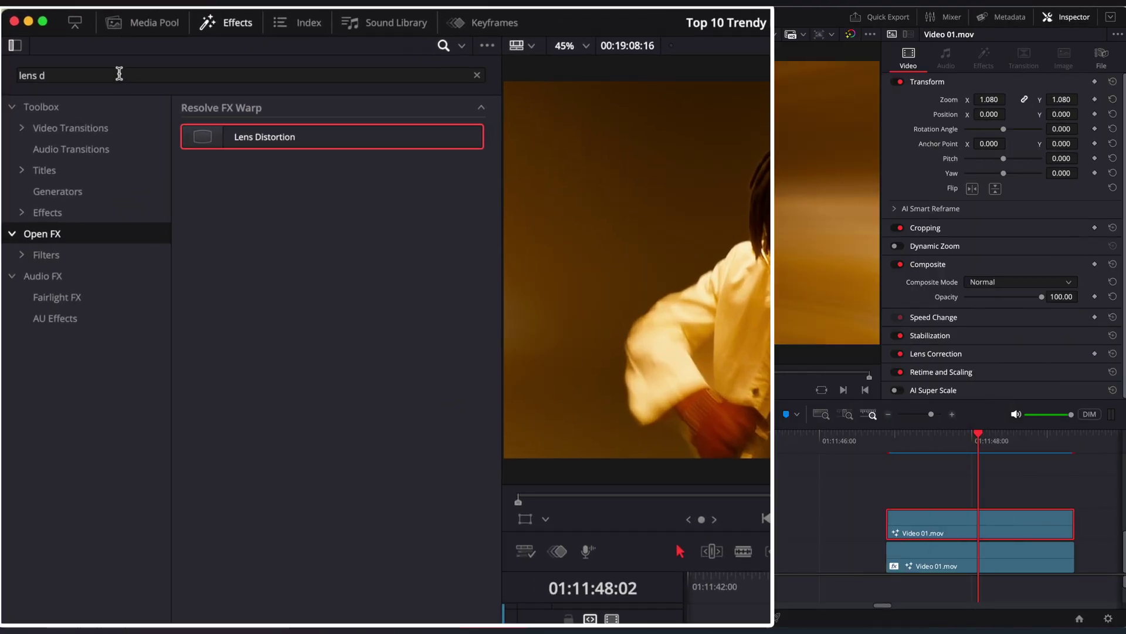
{"action": "left_click_drag", "start_coordinate": [88, 56], "coordinate": [3, 54]}
{"action": "type", "text": "dire"}
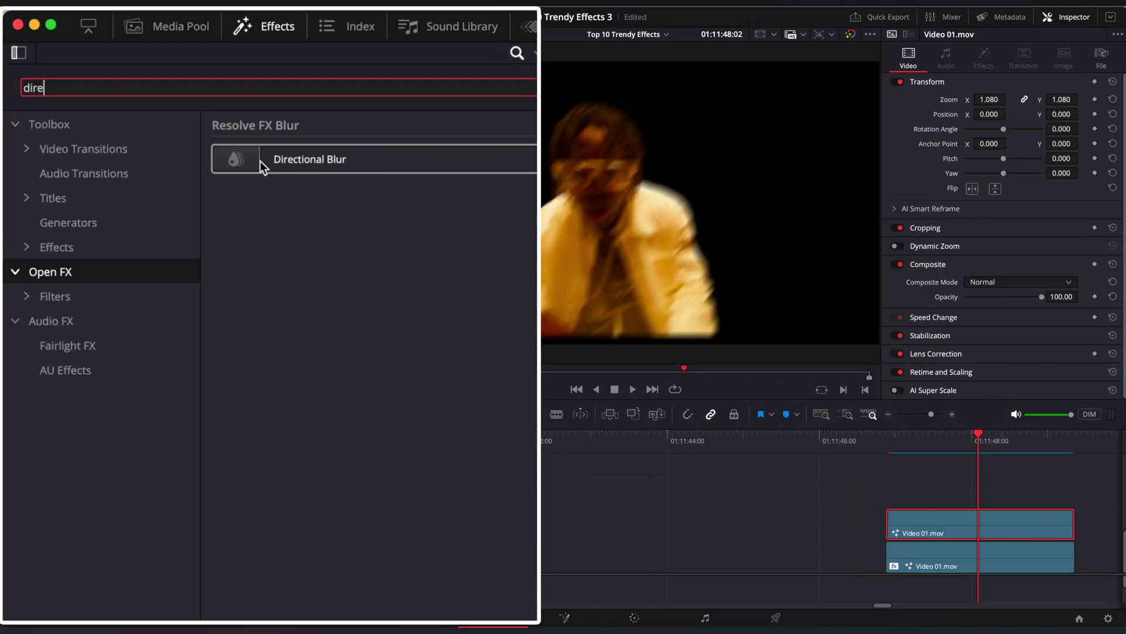
{"action": "left_click_drag", "start_coordinate": [262, 166], "coordinate": [906, 528]}
{"action": "left_click", "coordinate": [174, 17]}
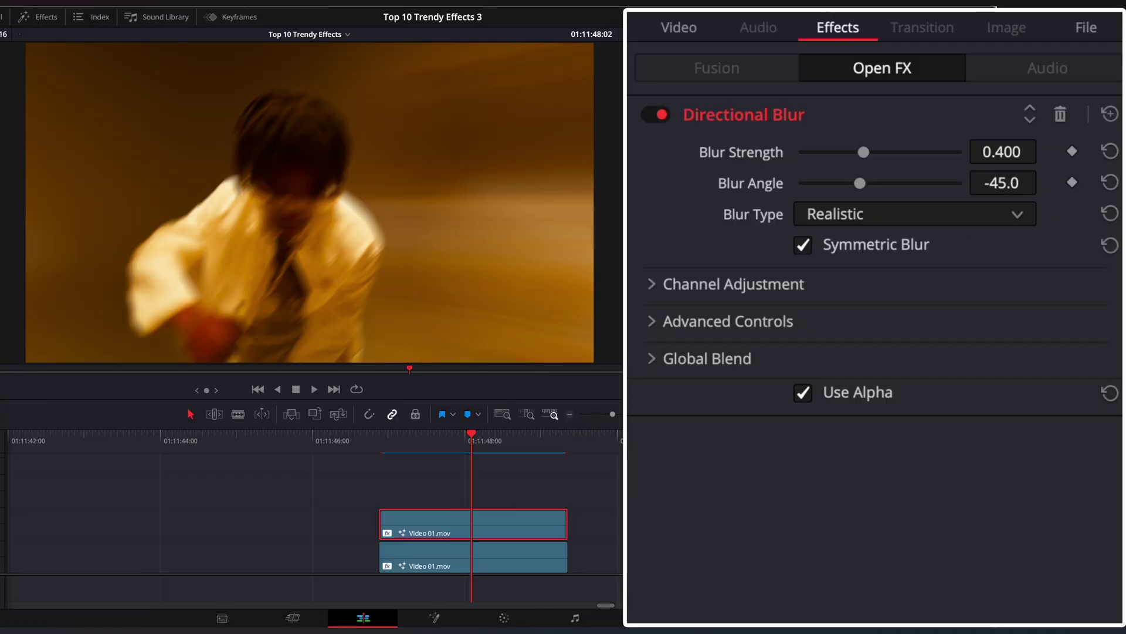
Set the blur angle to 0 and keyframe Blur Strength at 0.400 at 01:11:48:02 and at 0 at the clip's start and end.
{"action": "key", "text": "Return"}
{"action": "left_click", "coordinate": [1072, 151]}
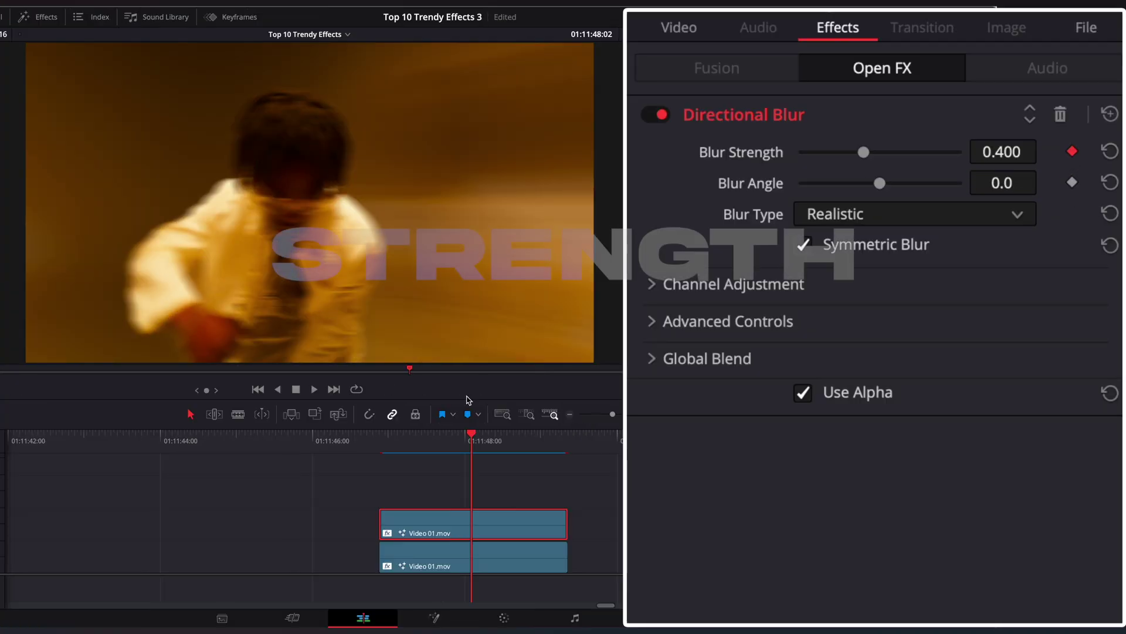
{"action": "left_click", "coordinate": [384, 452]}
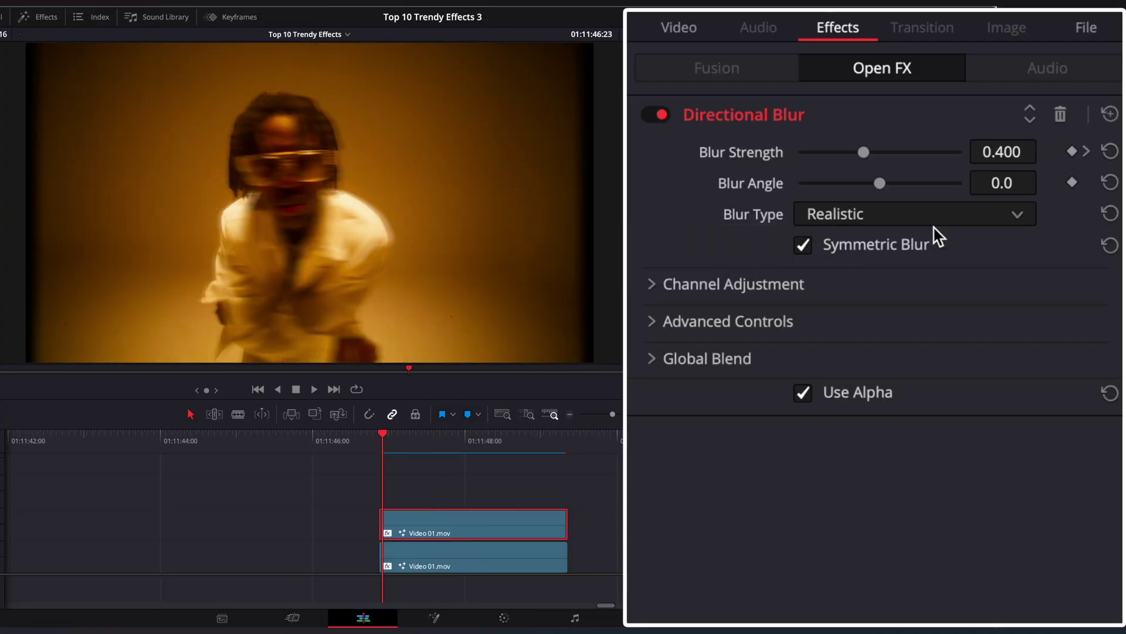
{"action": "left_click_drag", "start_coordinate": [821, 152], "coordinate": [612, 415]}
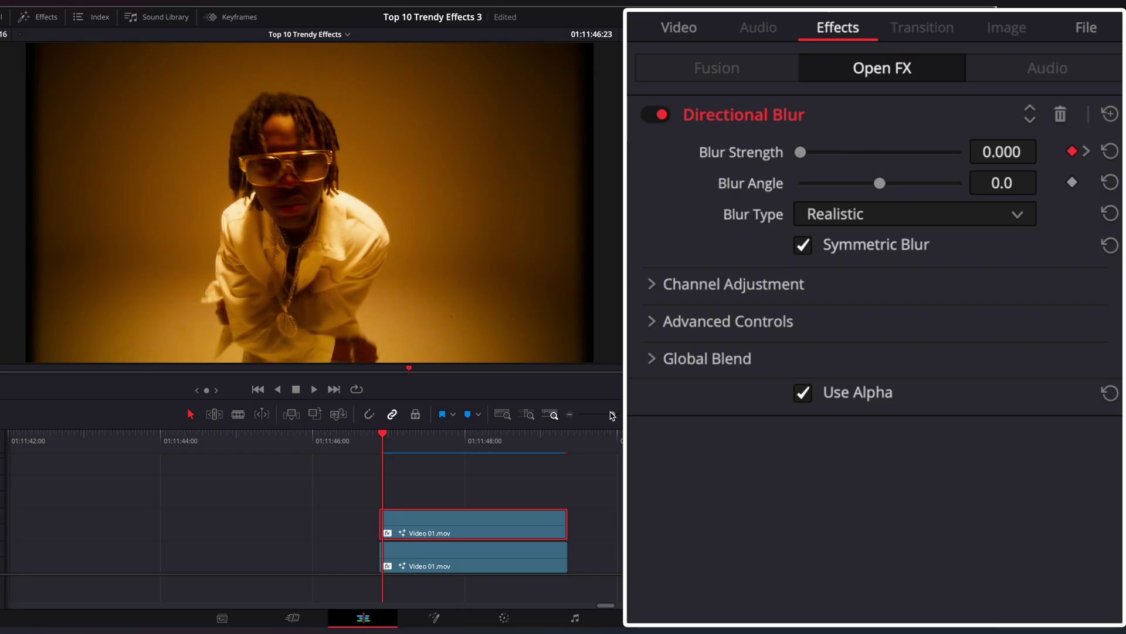
{"action": "left_click", "coordinate": [567, 449]}
{"action": "left_click_drag", "start_coordinate": [863, 153], "coordinate": [658, 156]}
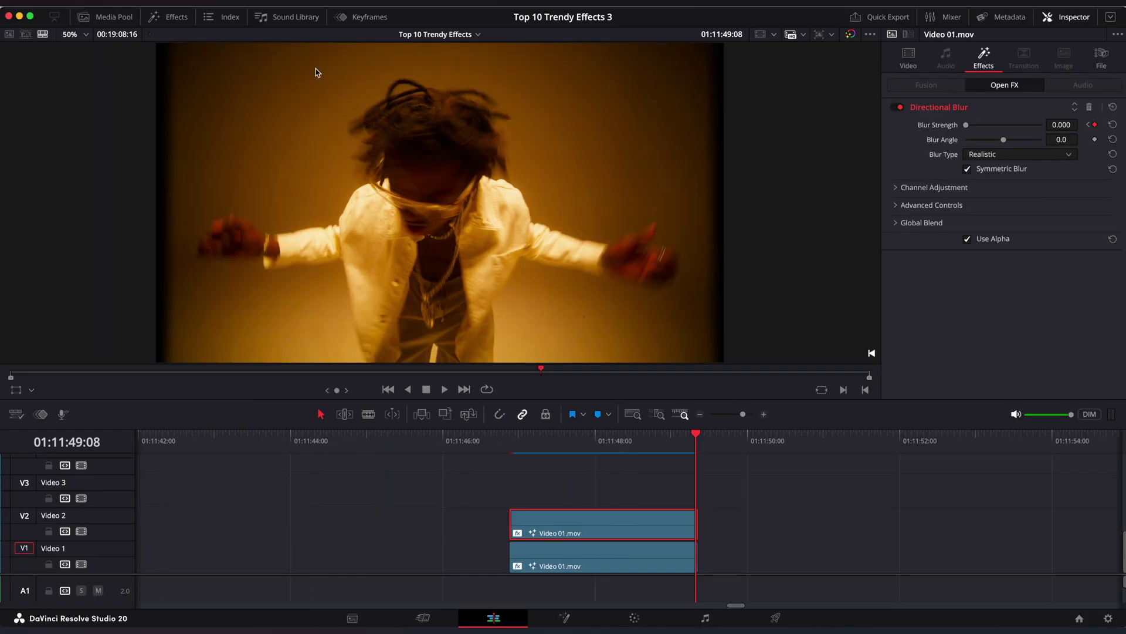
Smooth all Blur Strength keyframes in the curve editor and play the finished effect from the clip's start.
{"action": "left_click", "coordinate": [342, 17]}
{"action": "left_click_drag", "start_coordinate": [306, 82], "coordinate": [44, 555]}
{"action": "left_click", "coordinate": [225, 34]}
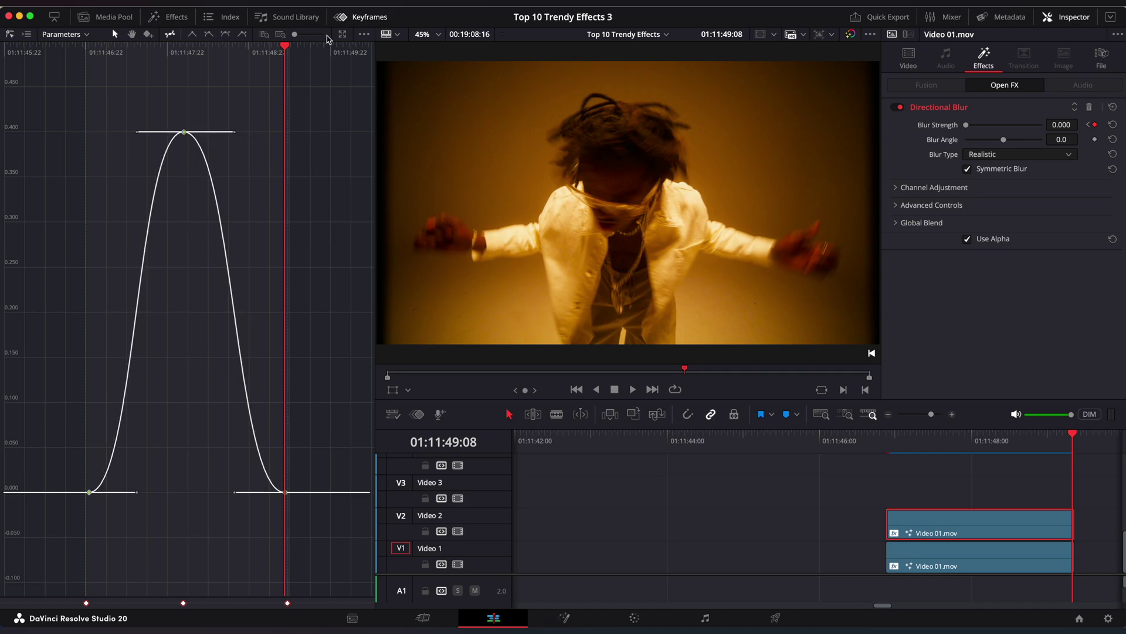
{"action": "left_click", "coordinate": [357, 17]}
{"action": "left_click", "coordinate": [510, 450]}
{"action": "key", "text": "space"}
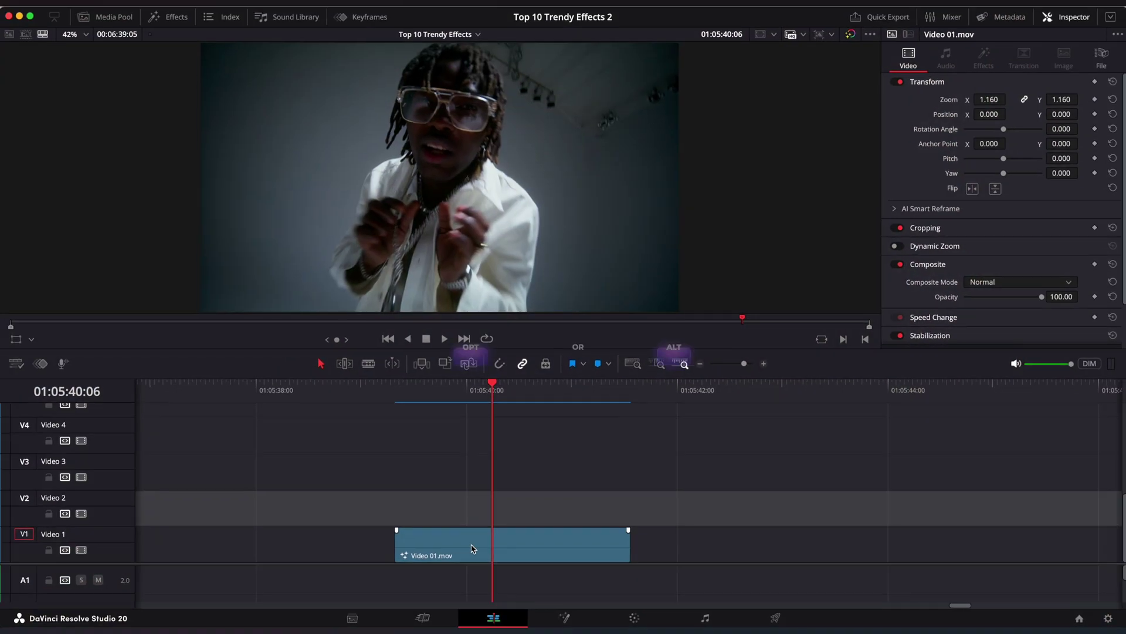
Duplicate the Video 01.mov clip onto Video 2 and disable the original on Video 1.
{"action": "left_click_drag", "start_coordinate": [473, 546], "coordinate": [470, 516]}
{"action": "left_click", "coordinate": [502, 499]}
{"action": "key", "text": "d"}
{"action": "left_click", "coordinate": [506, 433]}
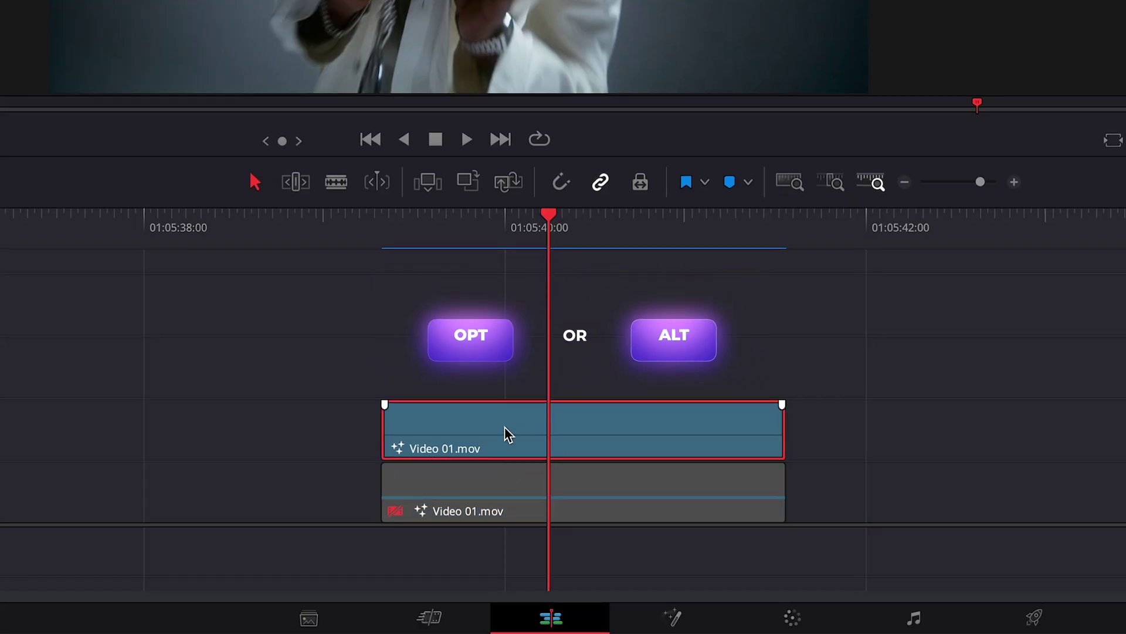
Open the Video 2 clip in Fusion and add a Magic Mask node after MediaIn1.
{"action": "left_click", "coordinate": [671, 617]}
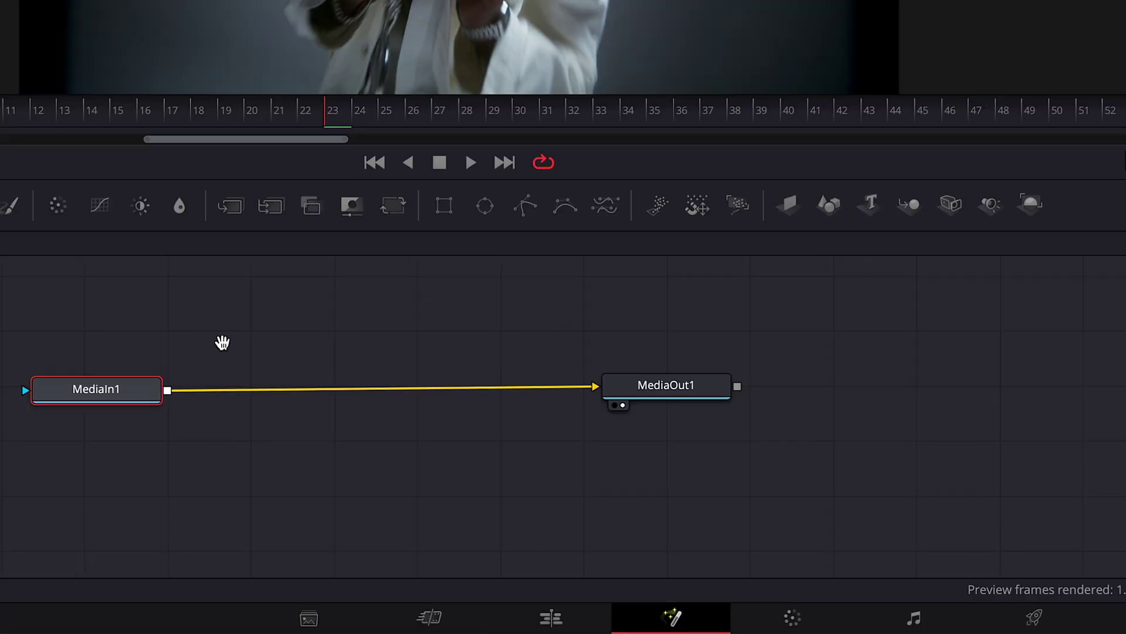
{"action": "key", "text": "shift+space"}
{"action": "type", "text": "magic"}
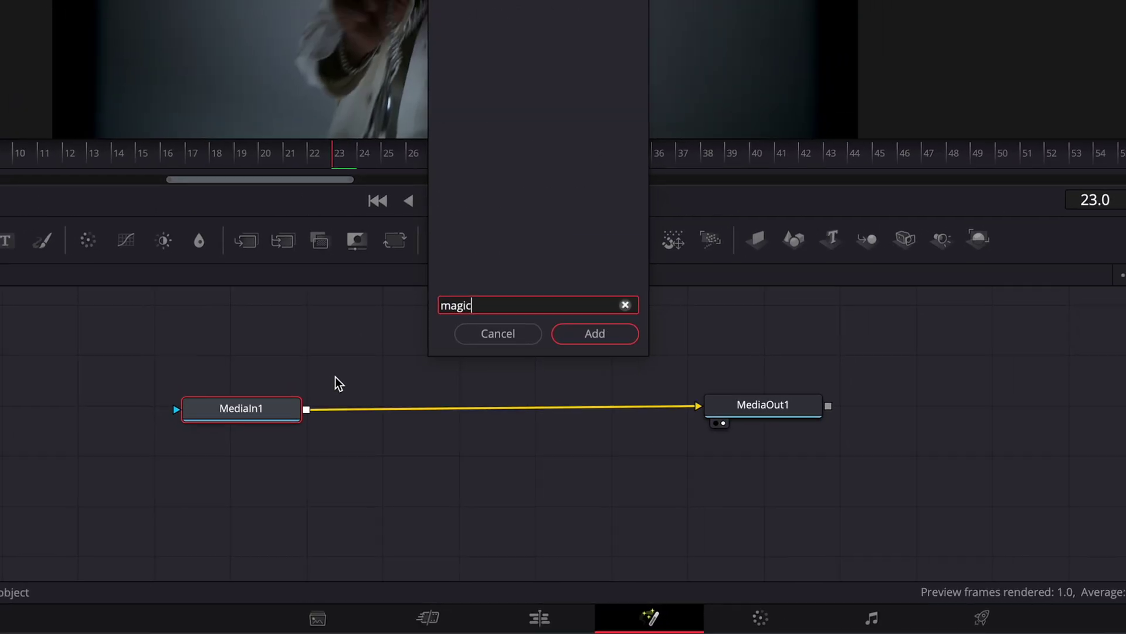
{"action": "key", "text": "Return"}
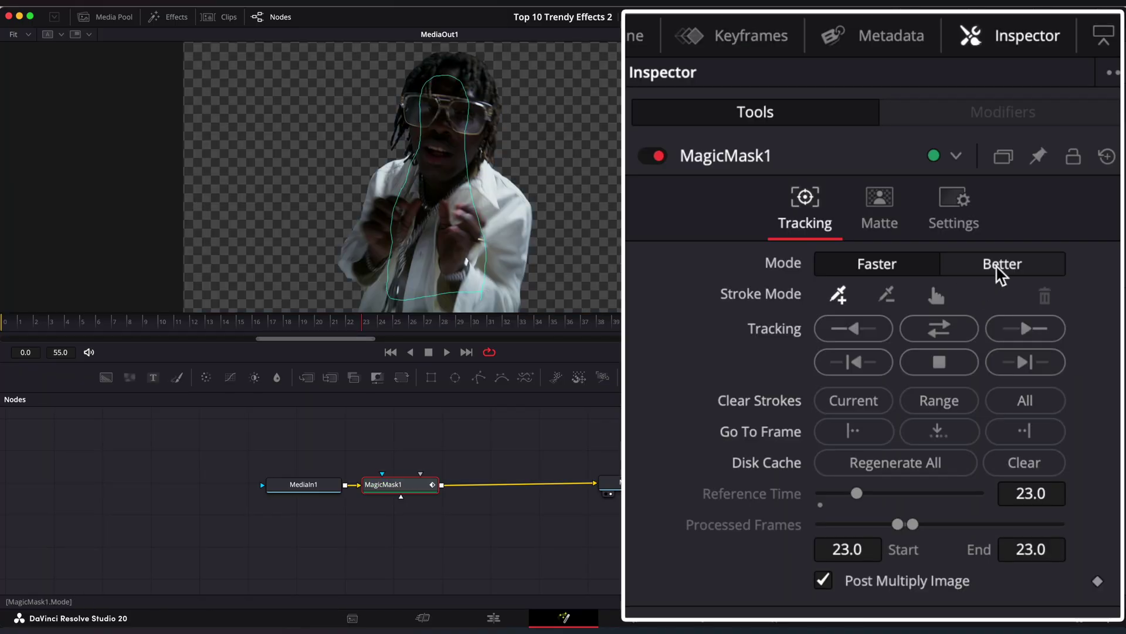
Set the Magic Mask mode to Better, track the performer through the clip and return to the Edit page.
{"action": "left_click", "coordinate": [1060, 128]}
{"action": "left_click", "coordinate": [1034, 171]}
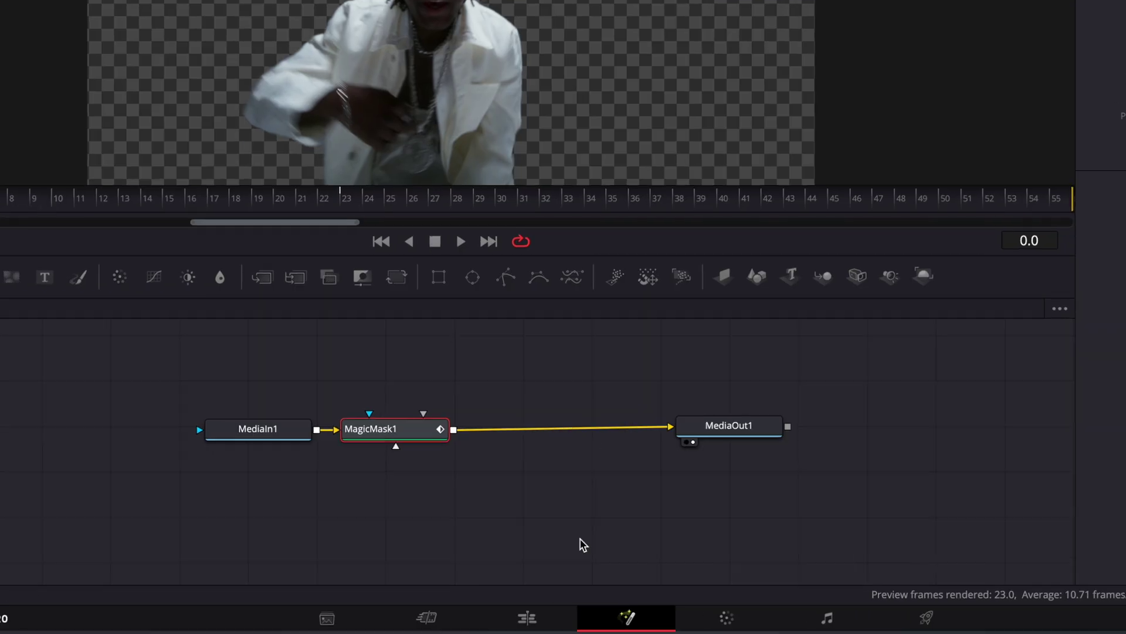
{"action": "left_click", "coordinate": [527, 618]}
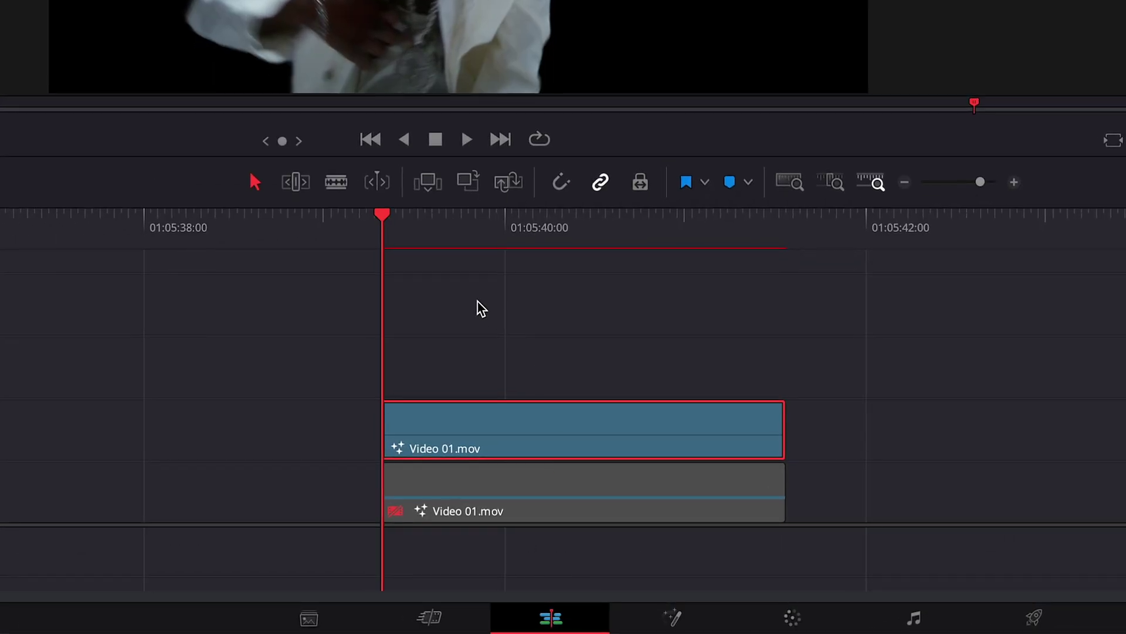
Duplicate the masked clip onto Video 3, disable the Video 2 copy and select the new top clip.
{"action": "left_click_drag", "start_coordinate": [506, 228], "coordinate": [534, 228]}
{"action": "left_click_drag", "start_coordinate": [526, 405], "coordinate": [524, 387], "text": "alt"}
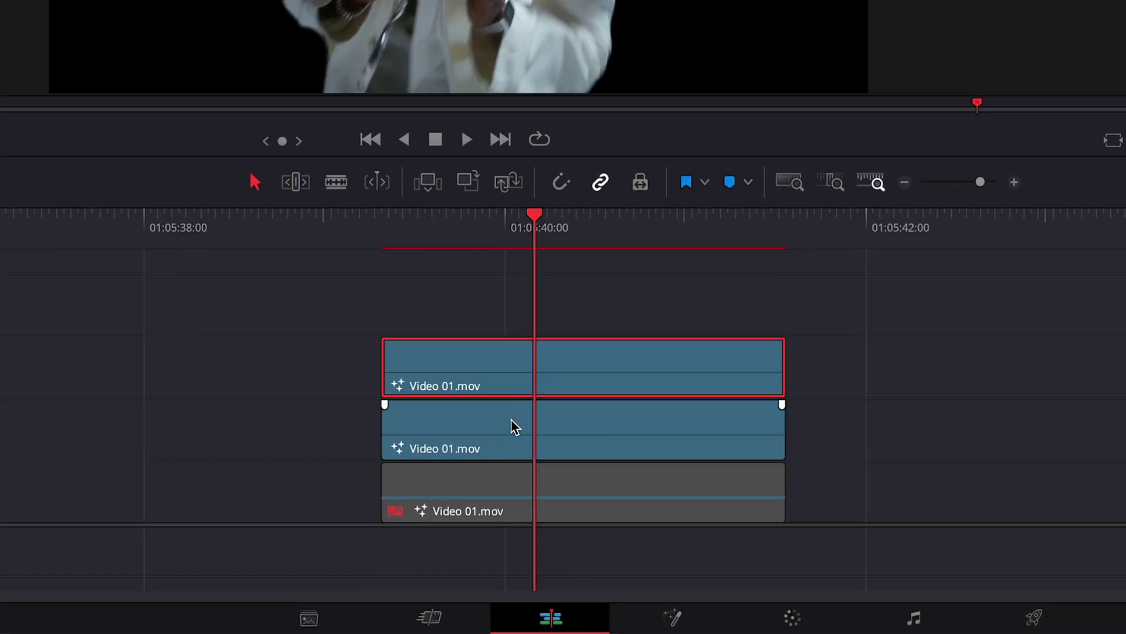
{"action": "left_click", "coordinate": [512, 420]}
{"action": "key", "text": "d"}
{"action": "left_click", "coordinate": [500, 369]}
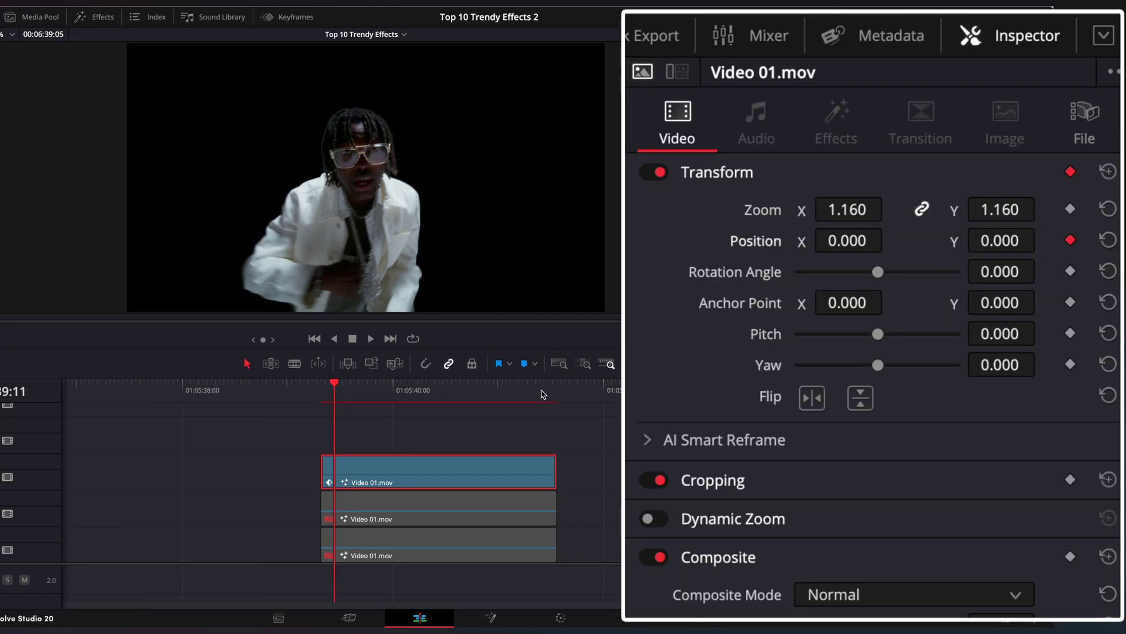
Keyframe the Video 3 clip's Position at 0 near the end and set Position X to -1523 at 01:05:40:08.
{"action": "left_click_drag", "start_coordinate": [495, 393], "coordinate": [427, 398]}
{"action": "left_click", "coordinate": [1071, 240]}
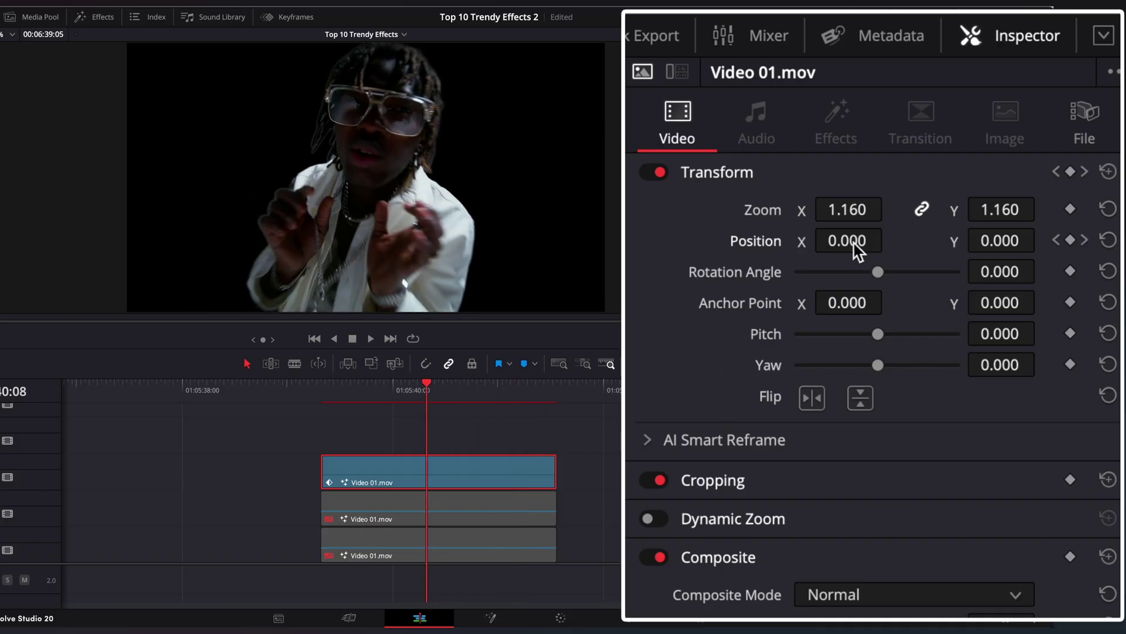
{"action": "mouse_move", "coordinate": [855, 249]}
{"action": "left_mouse_down"}
{"action": "mouse_move", "coordinate": [812, 250]}
{"action": "mouse_move", "coordinate": [862, 251]}
{"action": "left_mouse_up"}
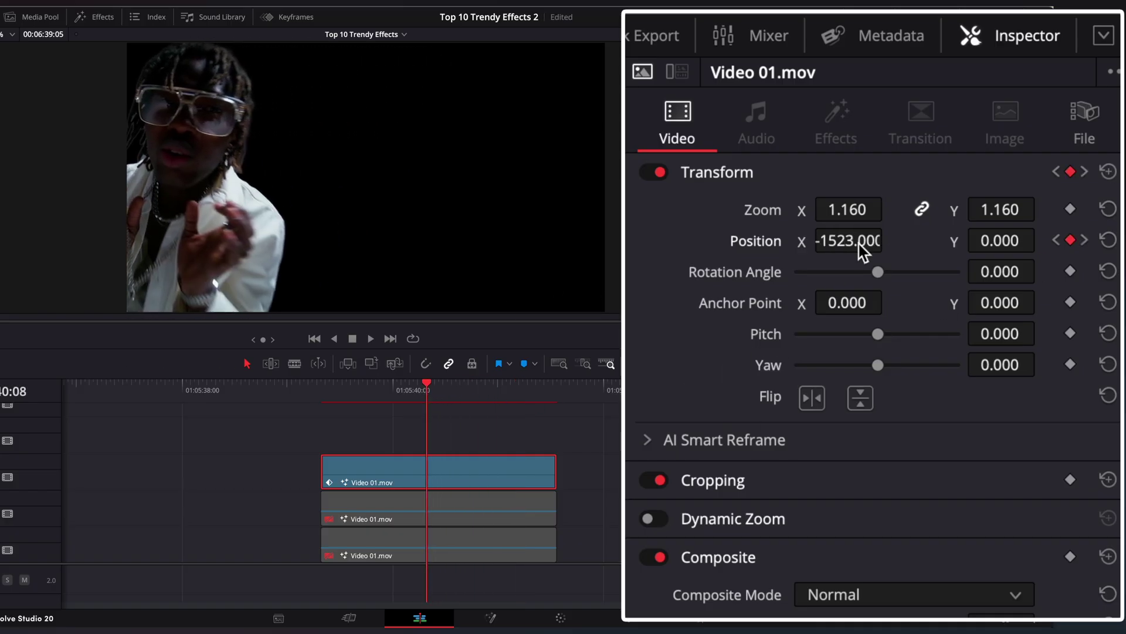
Search the Open FX effects for blur and apply Directional Blur to the top clip on Video 3.
{"action": "left_click", "coordinate": [99, 17]}
{"action": "left_click", "coordinate": [173, 59]}
{"action": "type", "text": "blur"}
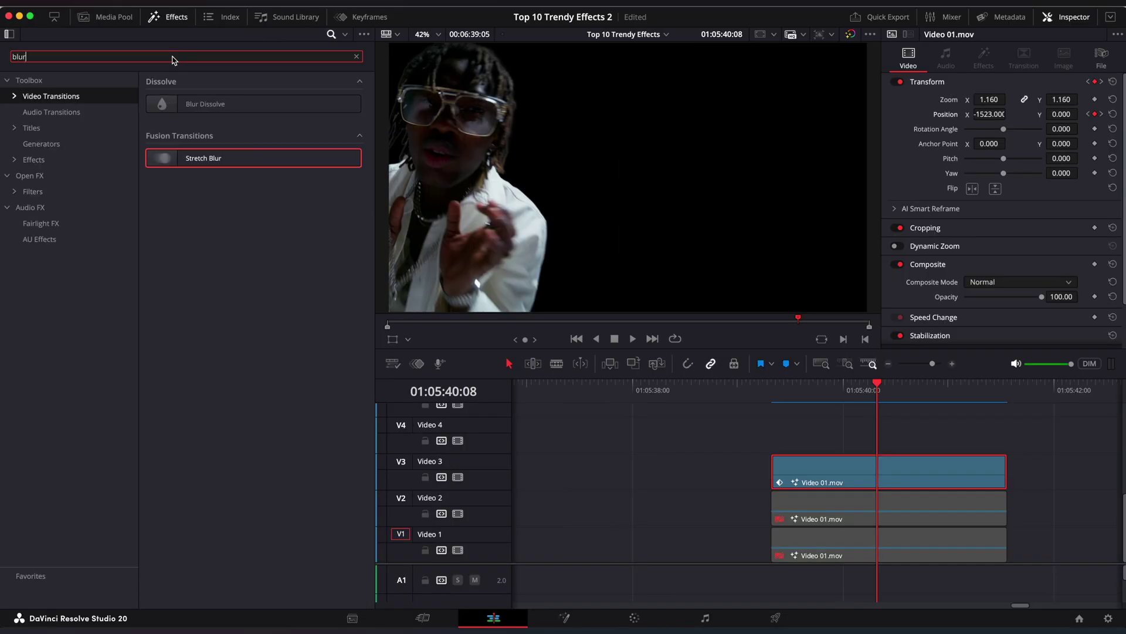
{"action": "left_click", "coordinate": [31, 176]}
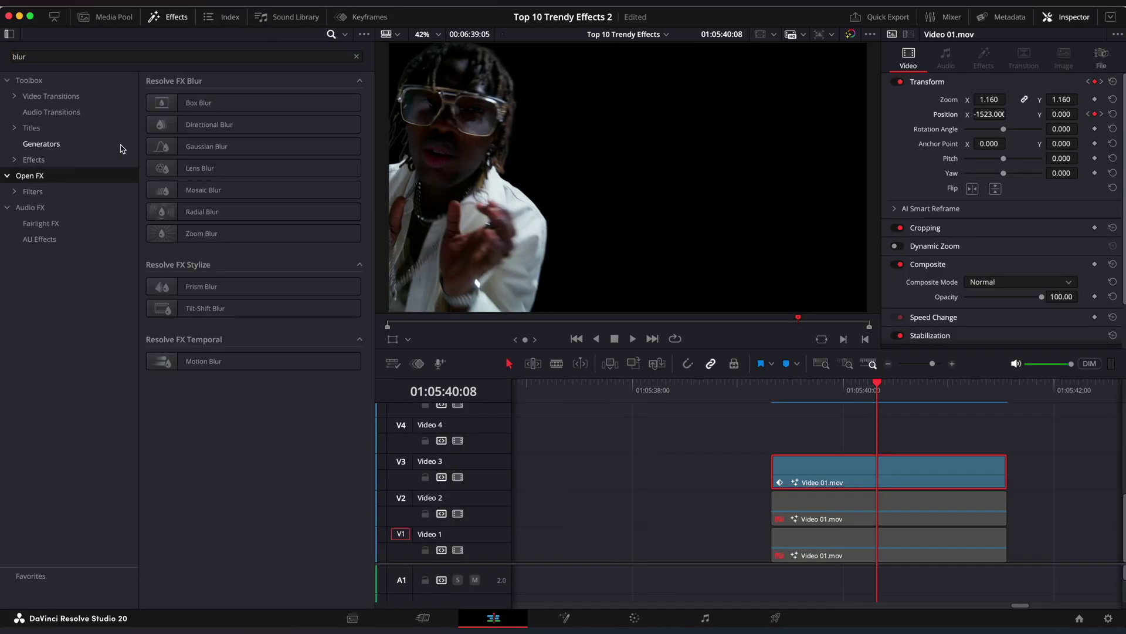
{"action": "left_click_drag", "start_coordinate": [176, 124], "coordinate": [821, 471]}
{"action": "left_click", "coordinate": [174, 20]}
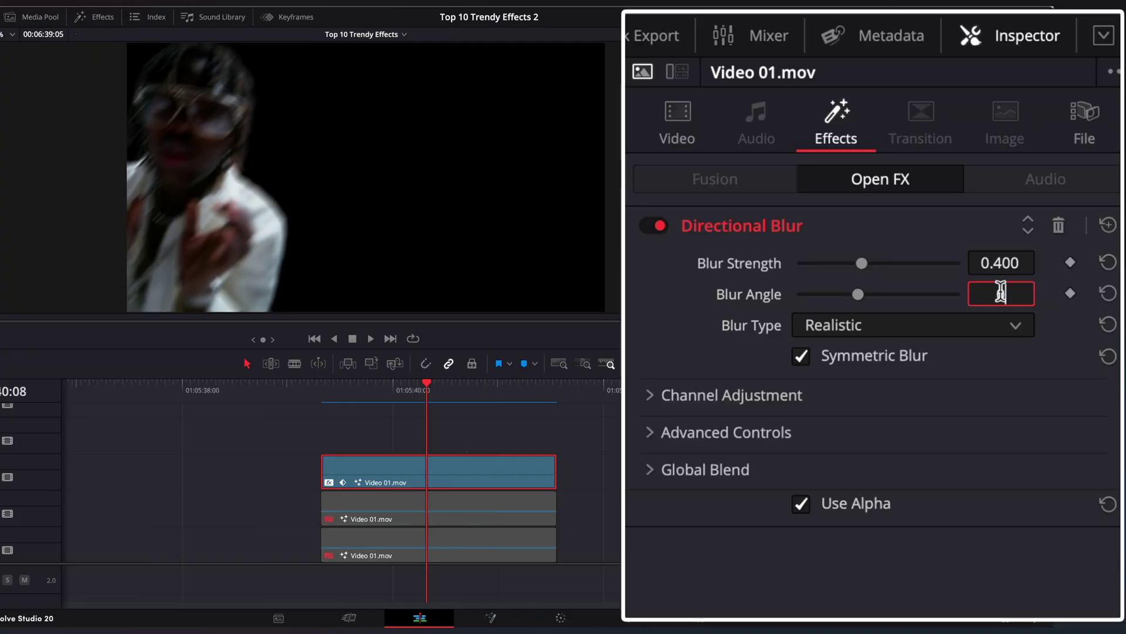
Set the blur angle to 0 and keyframe Blur Strength at 0.806 at 01:05:40:08 and at 0 at 01:05:39:14 and 01:05:41:05.
{"action": "type", "text": "0"}
{"action": "key", "text": "Return"}
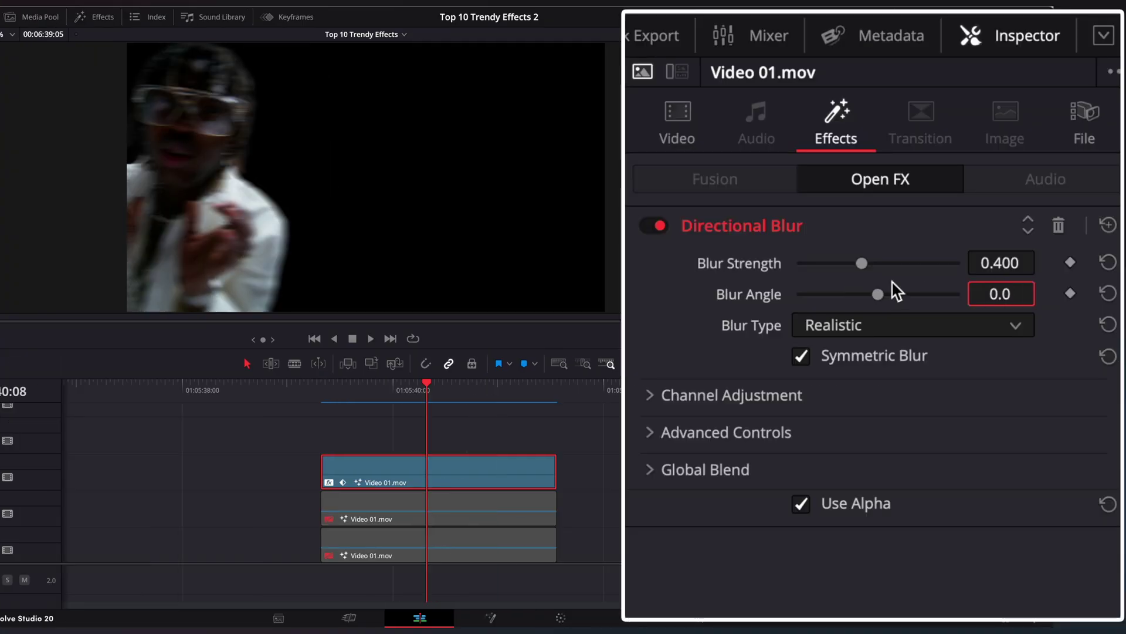
{"action": "left_click_drag", "start_coordinate": [861, 263], "coordinate": [929, 274]}
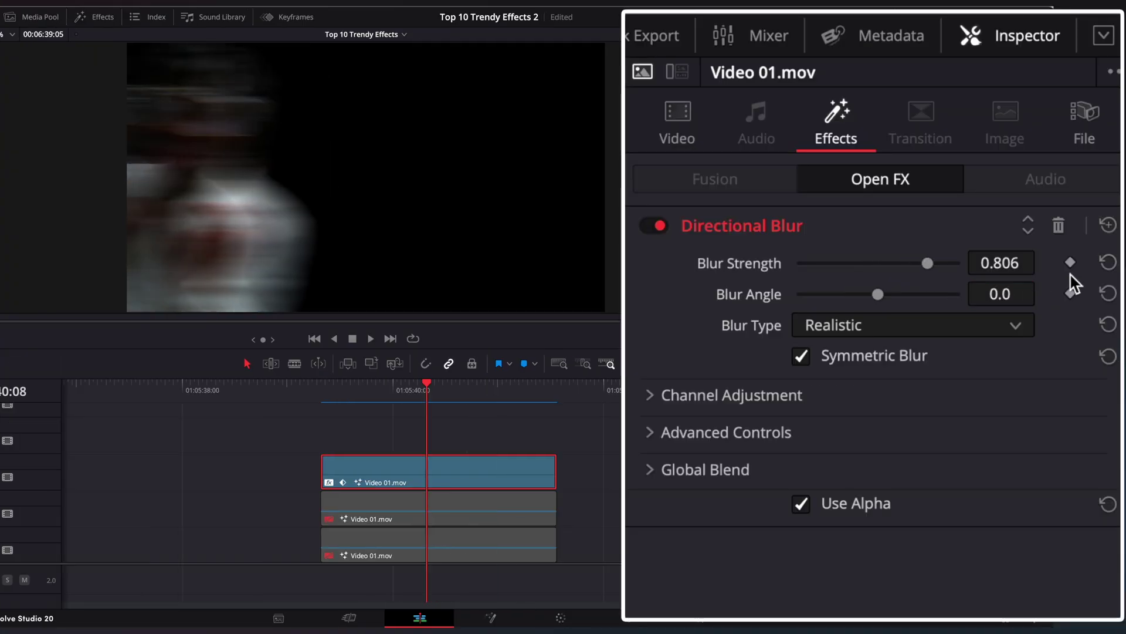
{"action": "left_click_drag", "start_coordinate": [460, 389], "coordinate": [346, 398]}
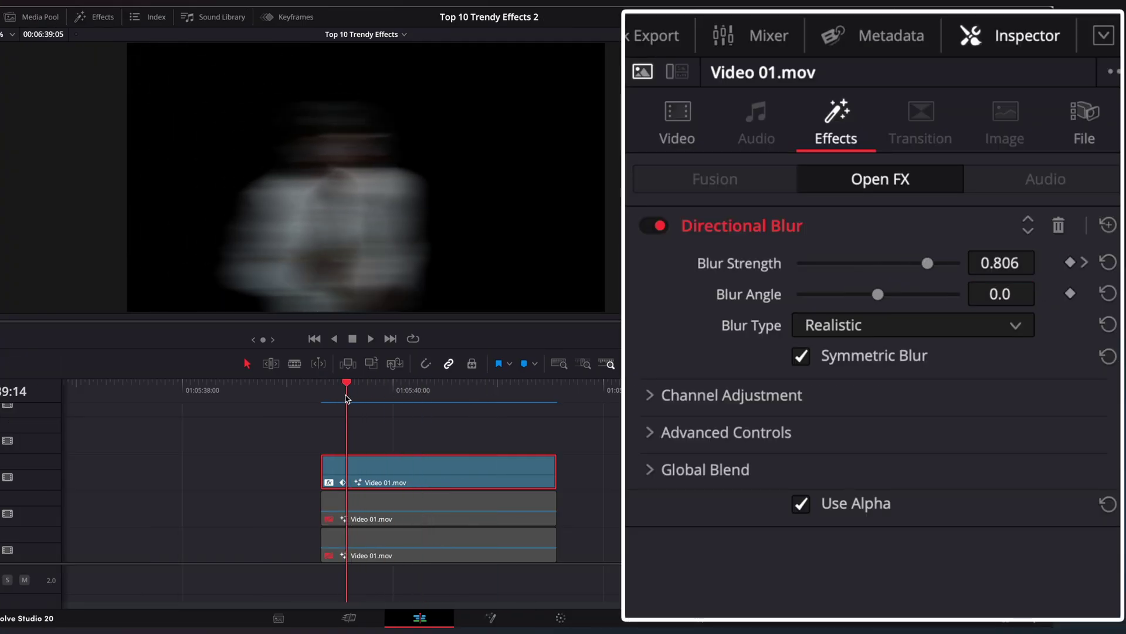
{"action": "left_click_drag", "start_coordinate": [924, 265], "coordinate": [716, 276]}
{"action": "left_click", "coordinate": [521, 398]}
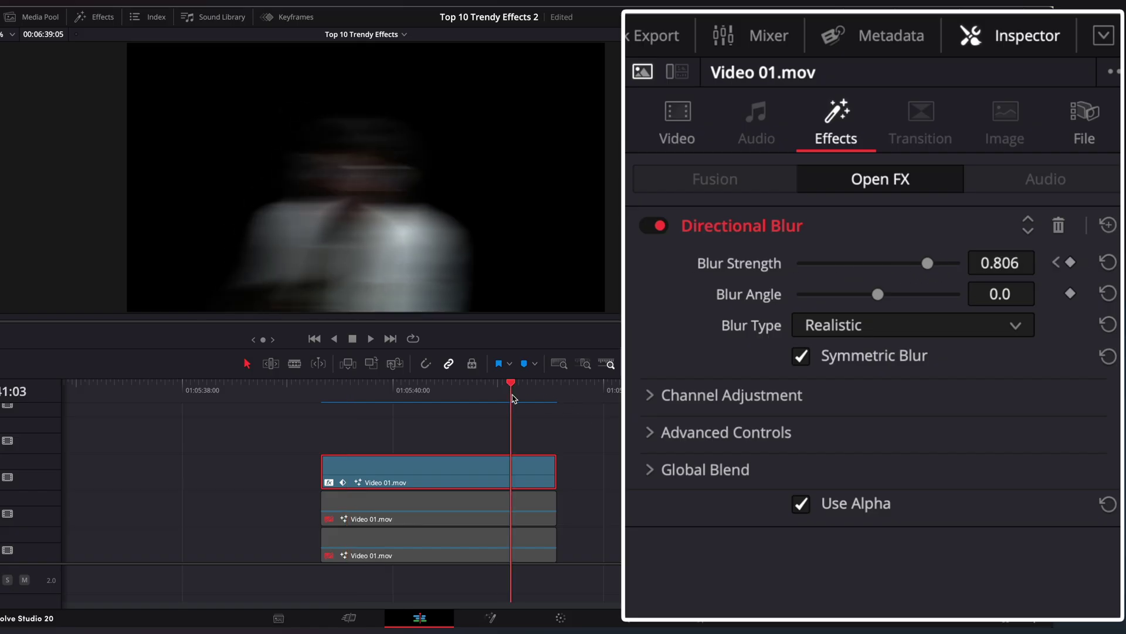
{"action": "left_click_drag", "start_coordinate": [927, 272], "coordinate": [733, 267]}
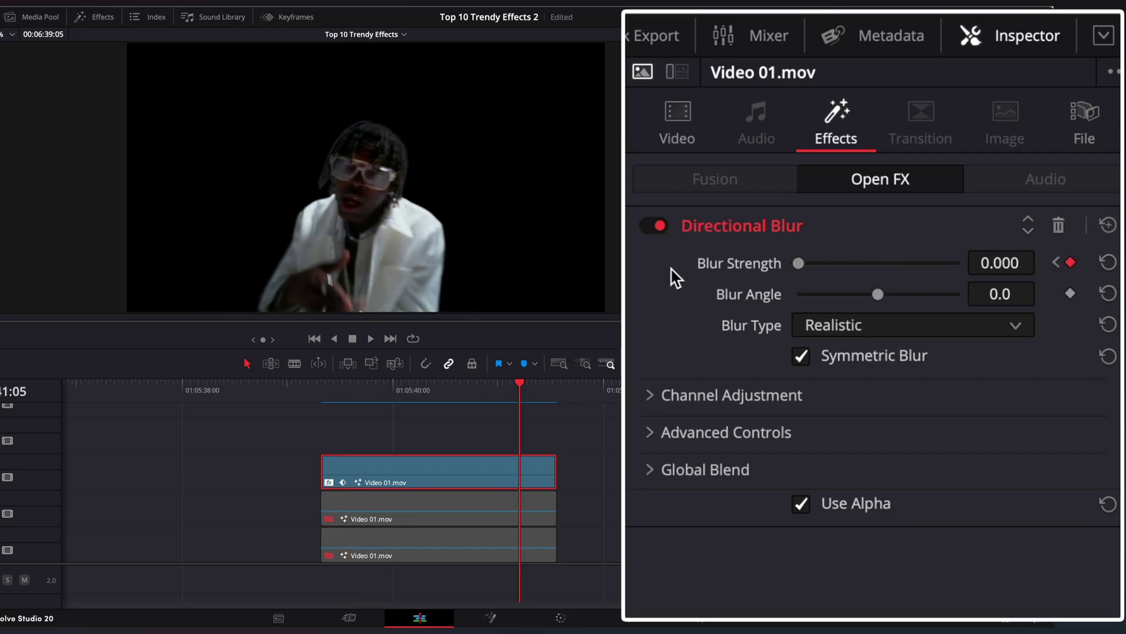
Align the first Position X and Y keyframes with the first Blur Strength keyframe, and show the Blur Strength curve.
{"action": "left_click", "coordinate": [273, 18]}
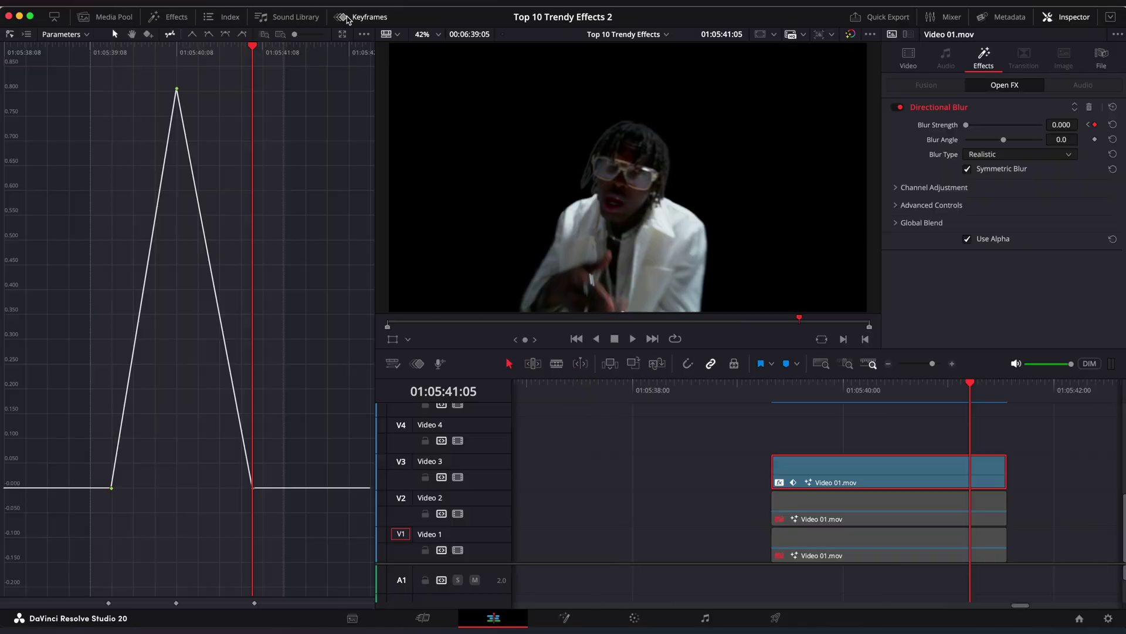
{"action": "left_click", "coordinate": [28, 36]}
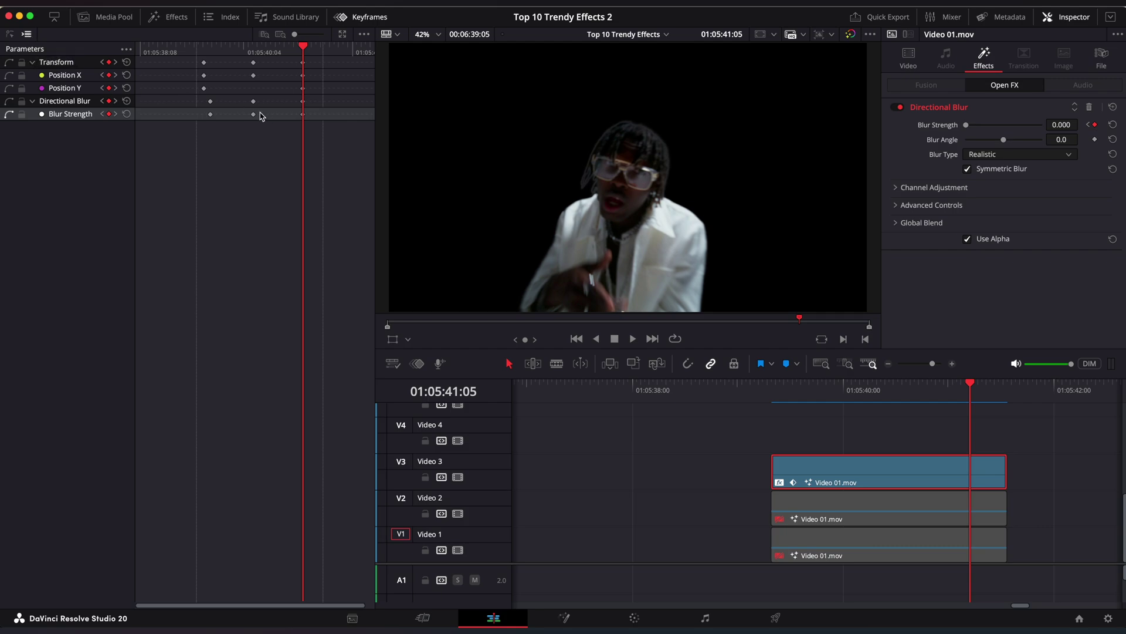
{"action": "left_click_drag", "start_coordinate": [203, 88], "coordinate": [206, 75]}
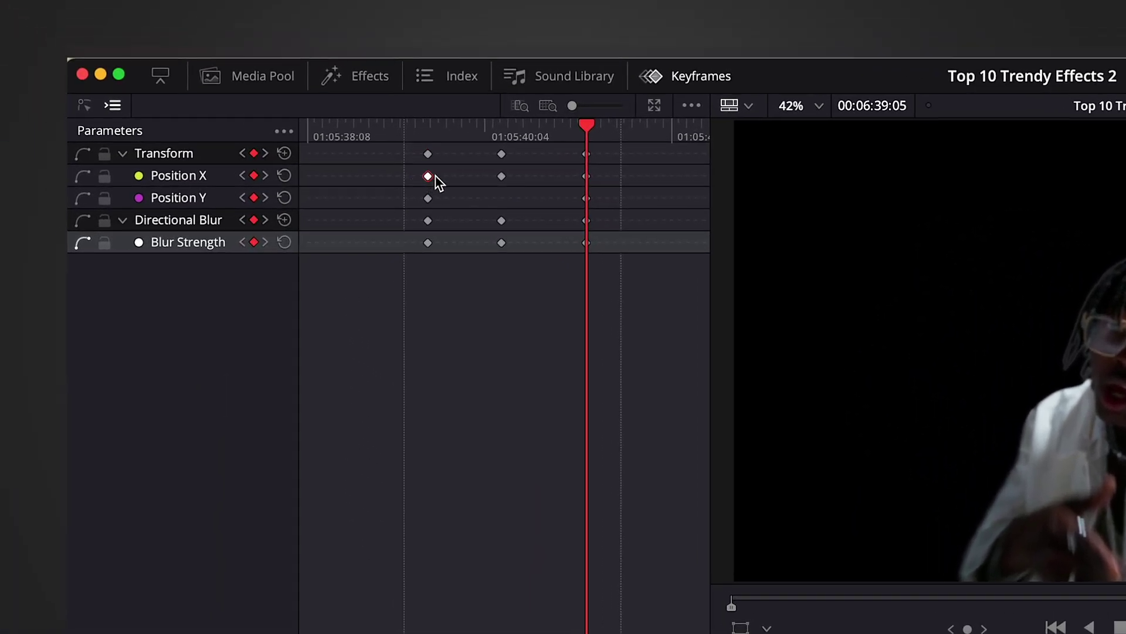
{"action": "left_click", "coordinate": [82, 243]}
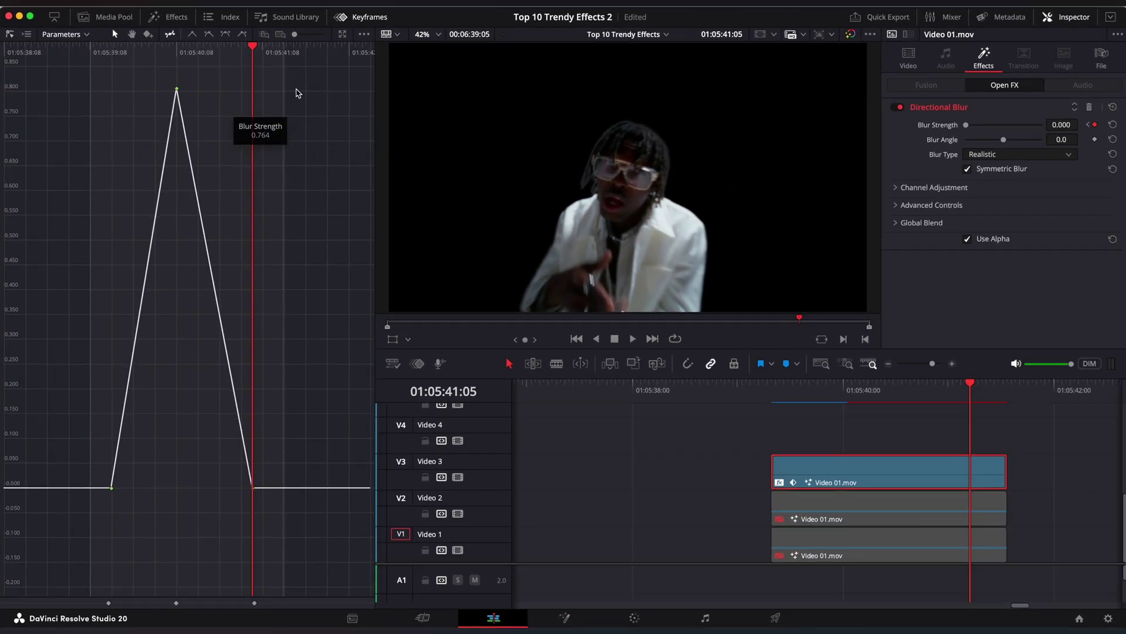
Ease all keyframes of the Blur Strength curve and lengthen the first keyframe's handle for a steeper acceleration.
{"action": "left_click_drag", "start_coordinate": [75, 499], "coordinate": [74, 503]}
{"action": "left_click", "coordinate": [226, 34]}
{"action": "left_click_drag", "start_coordinate": [291, 461], "coordinate": [84, 503]}
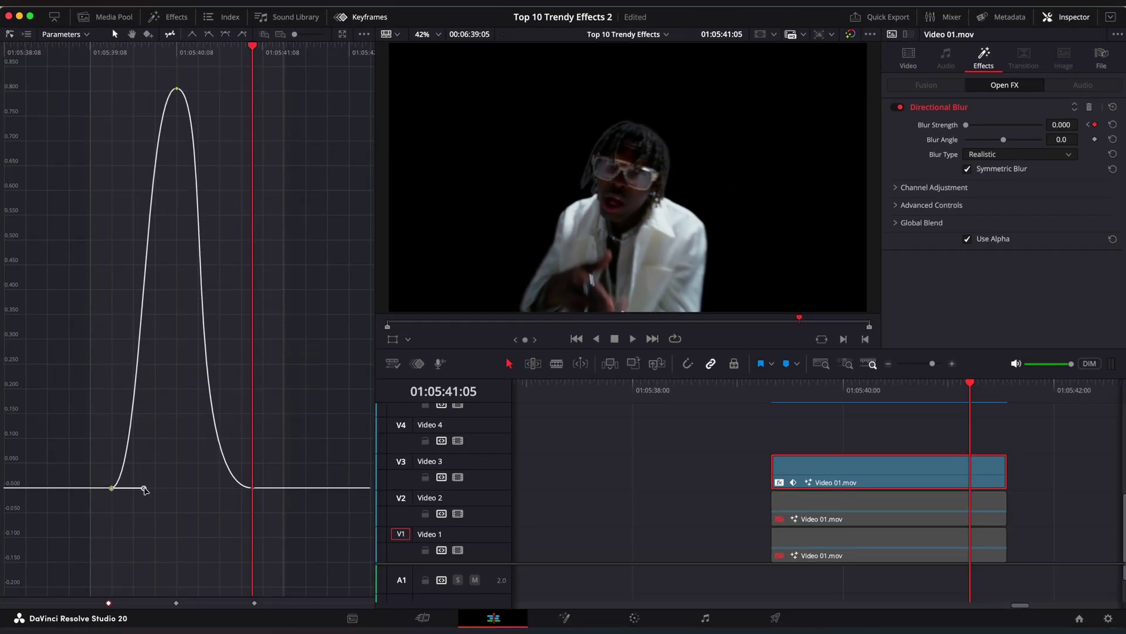
{"action": "left_click_drag", "start_coordinate": [147, 487], "coordinate": [168, 489]}
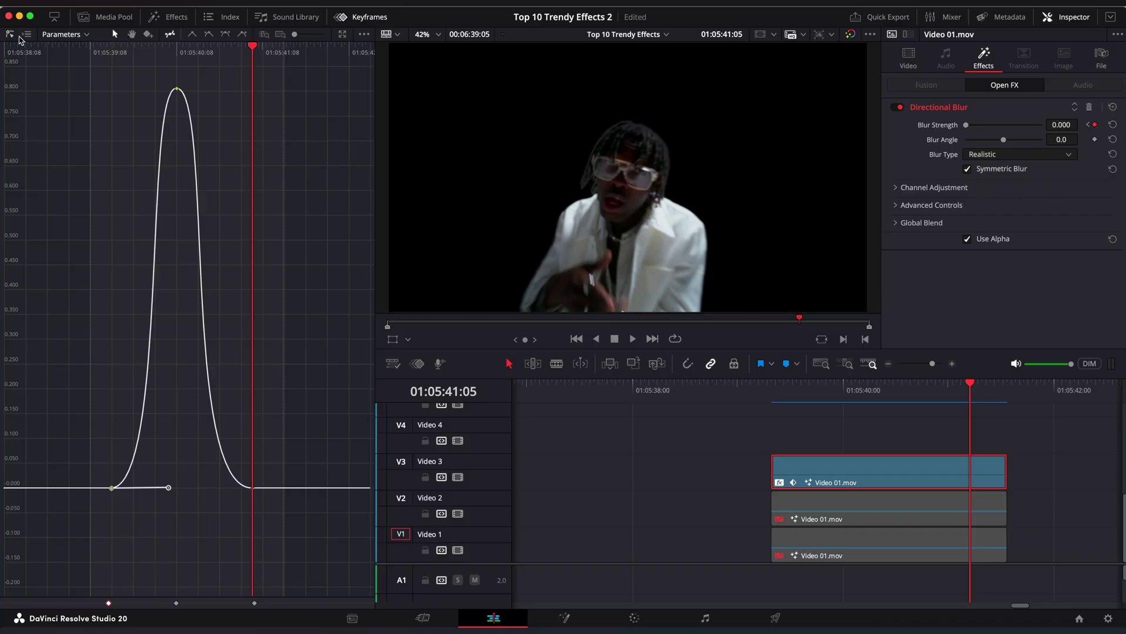
Ease the keyframes of the Position X curve, adjust its Bezier handles, and close the keyframe editor.
{"action": "left_click", "coordinate": [27, 34]}
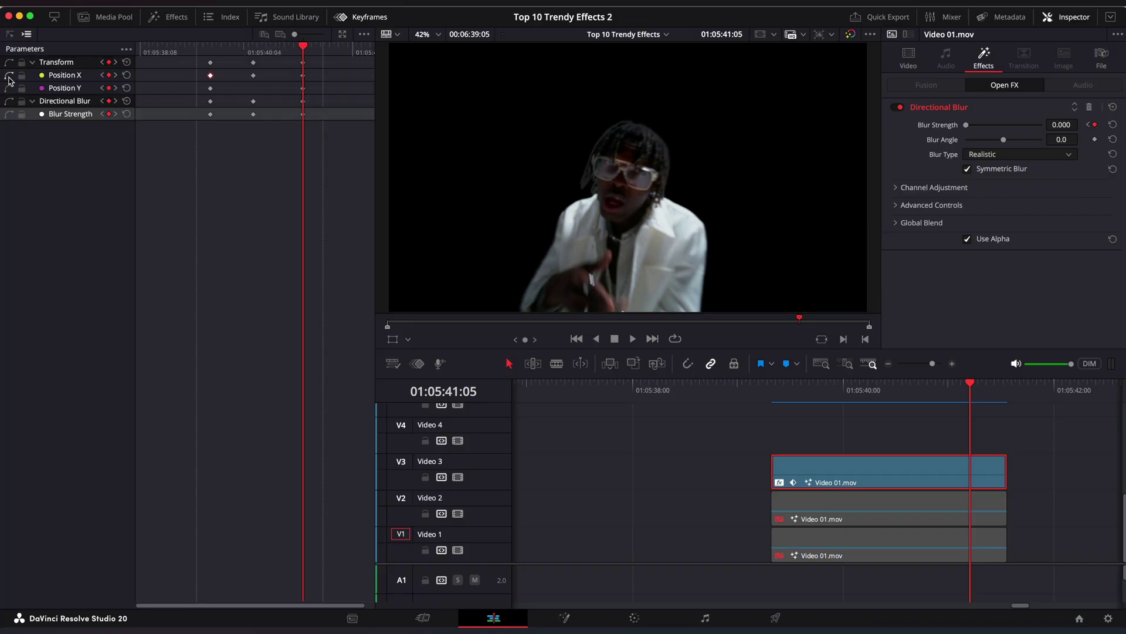
{"action": "left_click", "coordinate": [10, 34]}
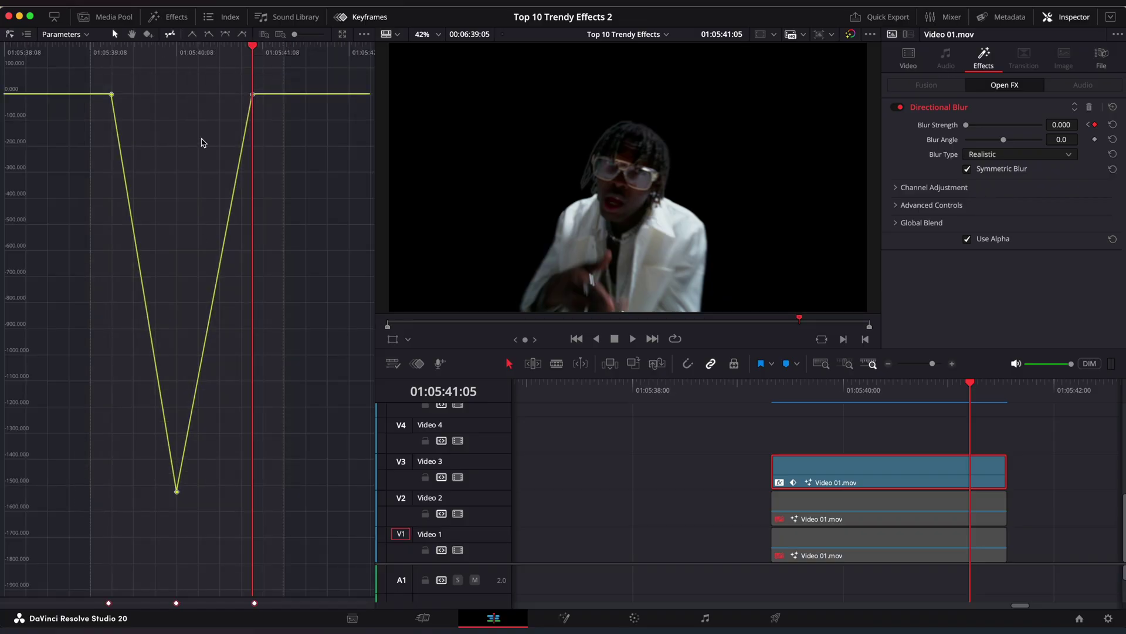
{"action": "left_click", "coordinate": [225, 35]}
{"action": "left_click_drag", "start_coordinate": [222, 94], "coordinate": [164, 95]}
{"action": "left_click", "coordinate": [111, 94]}
{"action": "left_click", "coordinate": [368, 17]}
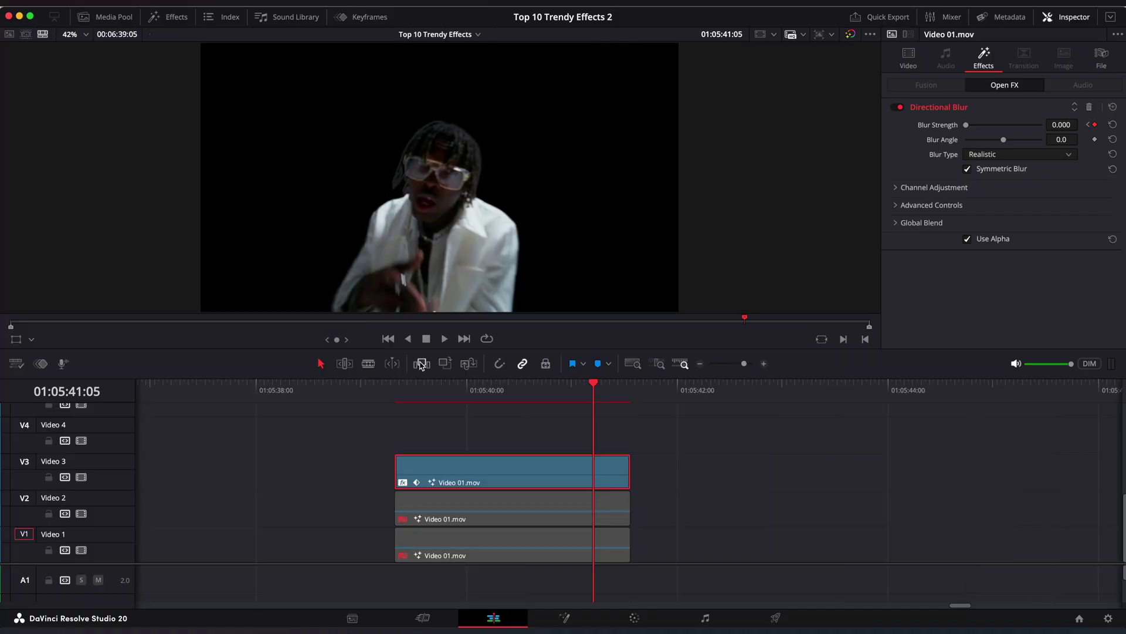
Play the Video 3 clip from its start to check the eased slide and blur.
{"action": "left_click", "coordinate": [403, 401]}
{"action": "key", "text": "space"}
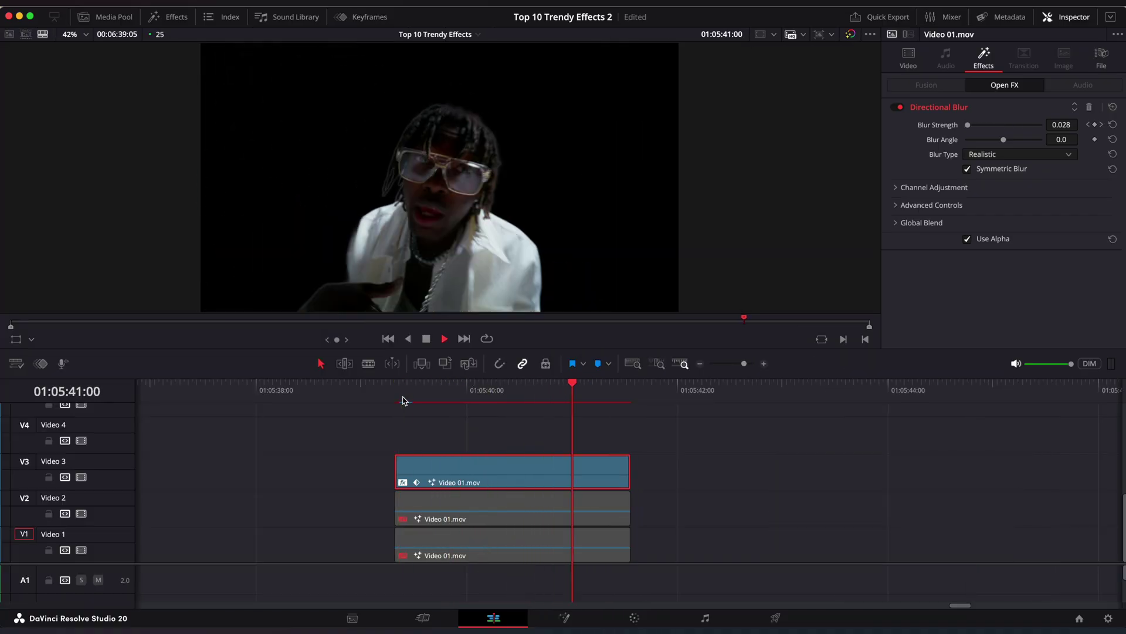
{"action": "key", "text": "space"}
Duplicate the Video 3 clip onto Video 4 and set the copy's Position X to 1344 at the 01:05:40:08 keyframe.
{"action": "left_click_drag", "start_coordinate": [499, 403], "coordinate": [505, 405]}
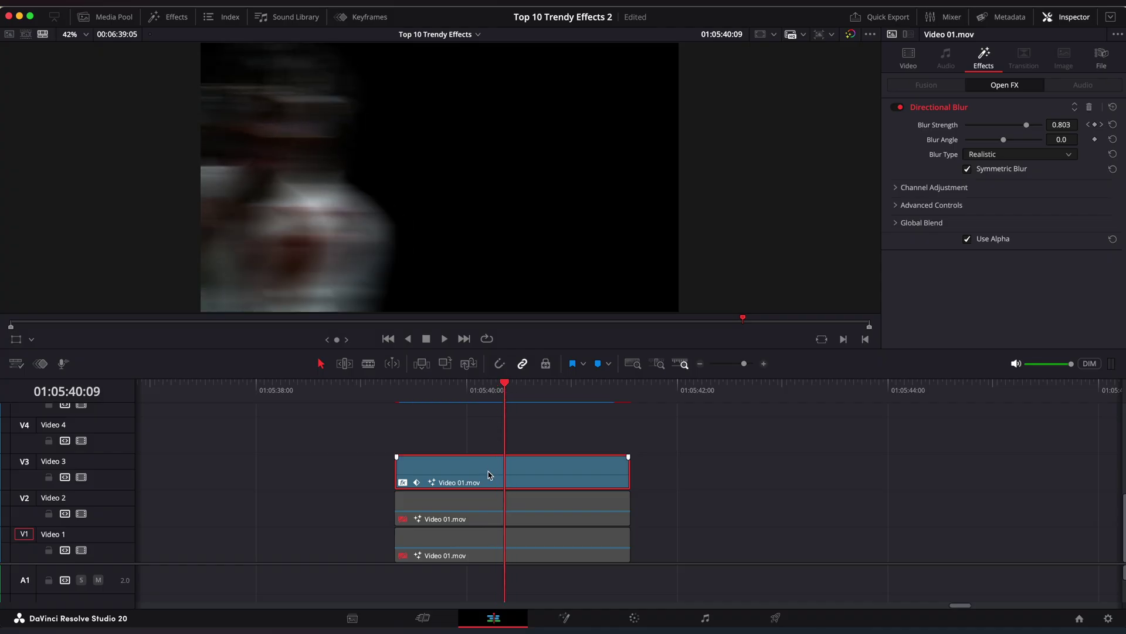
{"action": "left_click_drag", "start_coordinate": [490, 474], "coordinate": [491, 444]}
{"action": "left_click", "coordinate": [909, 58]}
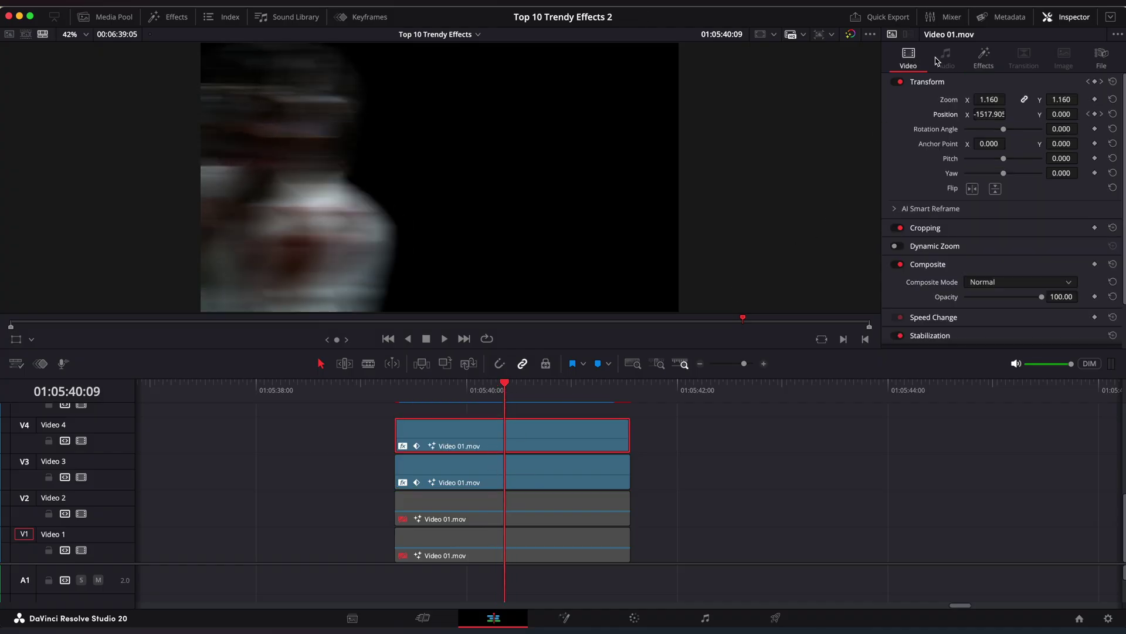
{"action": "left_click", "coordinate": [1088, 113]}
{"action": "left_click_drag", "start_coordinate": [835, 248], "coordinate": [890, 240]}
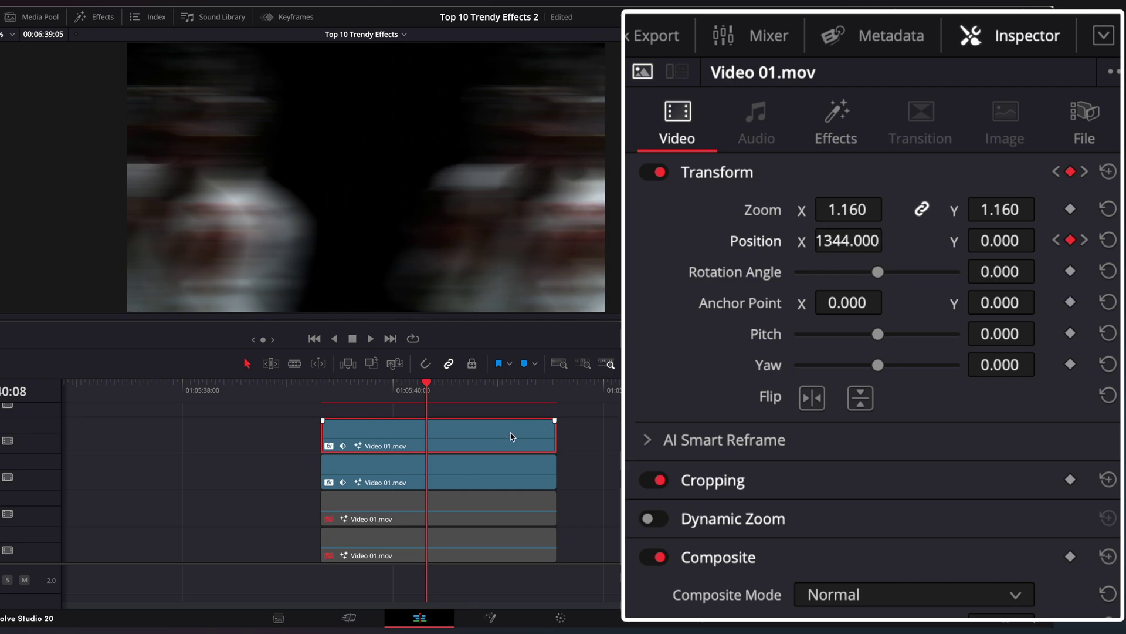
Place the masked Video 2 clip above the two animated clips and shift all three down one track to close the gap.
{"action": "left_click_drag", "start_coordinate": [447, 511], "coordinate": [446, 448]}
{"action": "left_click_drag", "start_coordinate": [595, 325], "coordinate": [594, 268]}
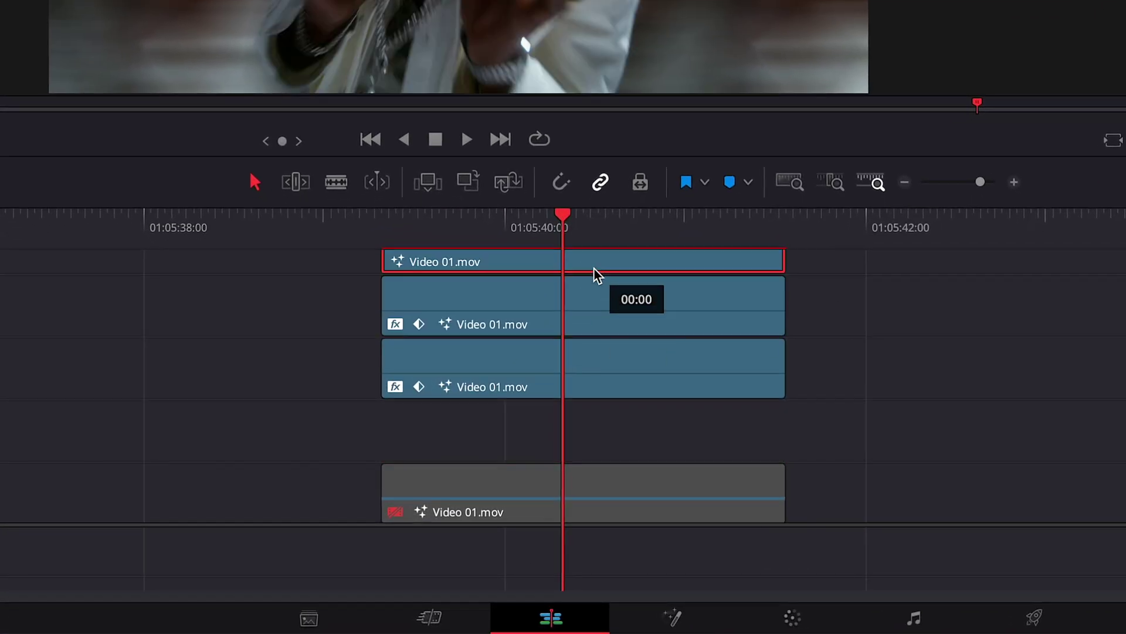
{"action": "left_click_drag", "start_coordinate": [819, 260], "coordinate": [693, 441]}
{"action": "left_click_drag", "start_coordinate": [452, 239], "coordinate": [499, 245]}
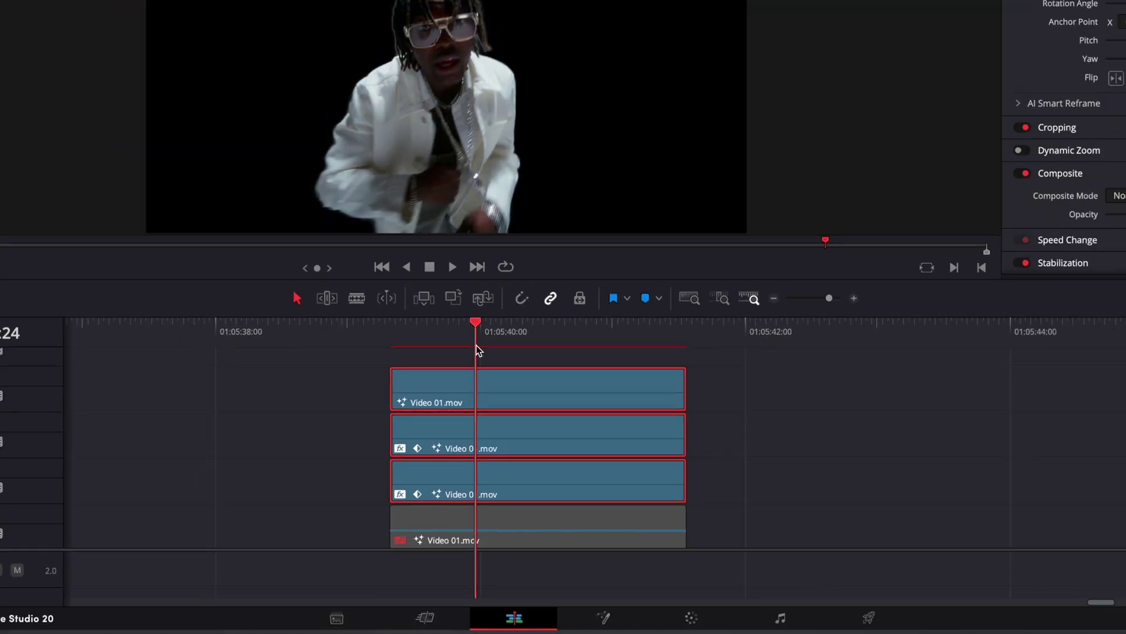
{"action": "left_click_drag", "start_coordinate": [478, 350], "coordinate": [527, 363]}
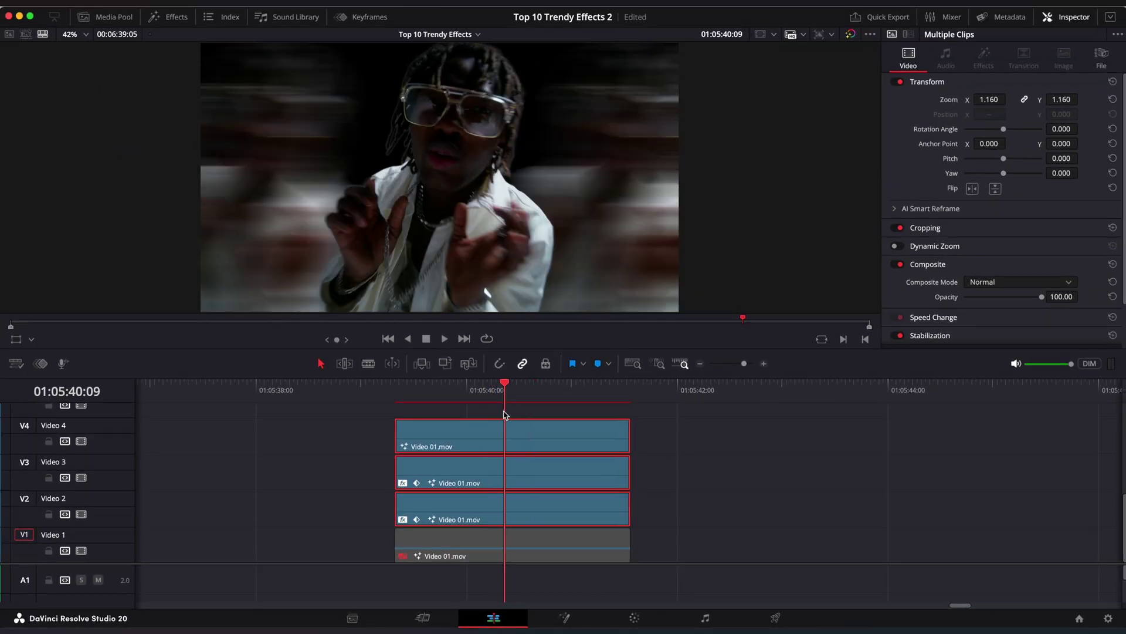
Enable the background clip on Video 1 and split it at 01:05:40:08.
{"action": "key", "text": "d"}
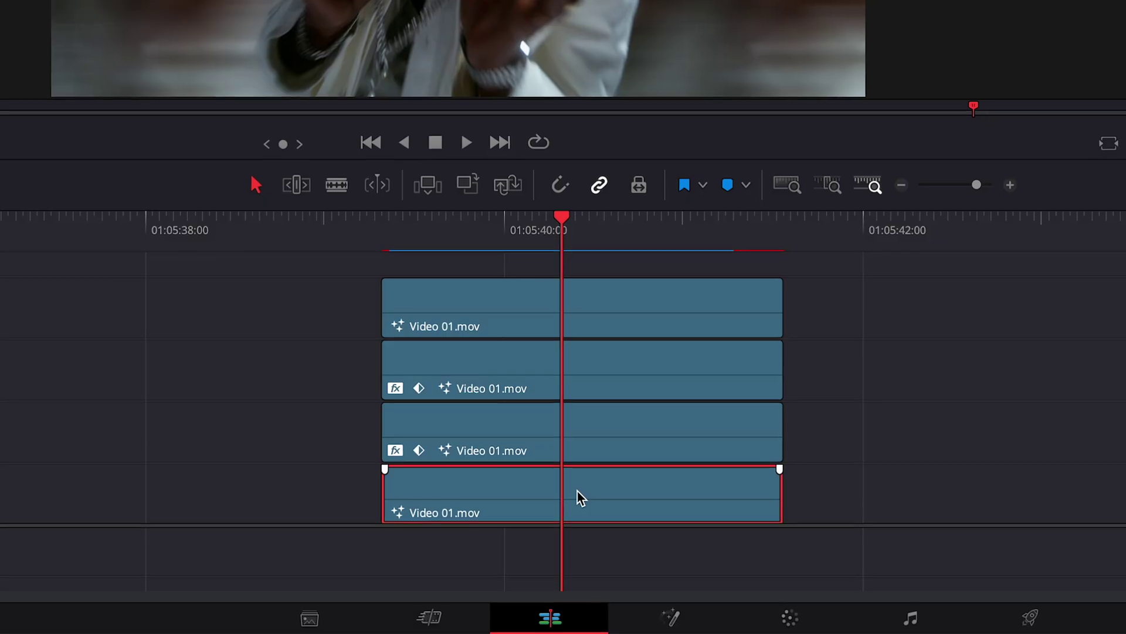
{"action": "key", "text": "ctrl+b"}
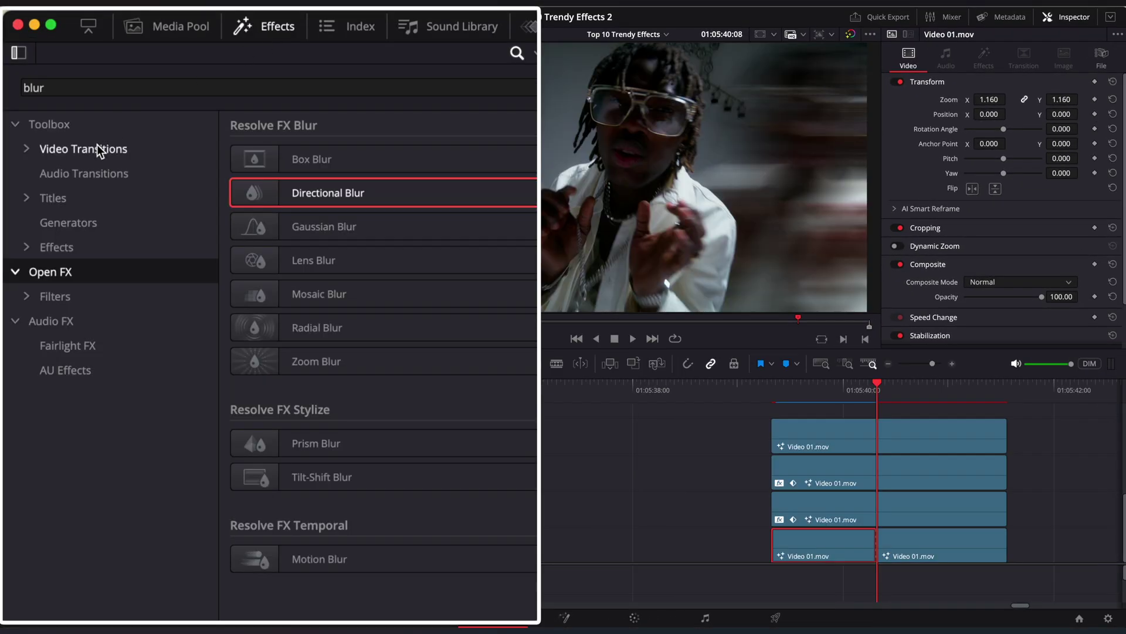
Add a Stretch Blur transition over the cut on Video 1 and set its curve to Easing.
{"action": "left_click", "coordinate": [97, 148]}
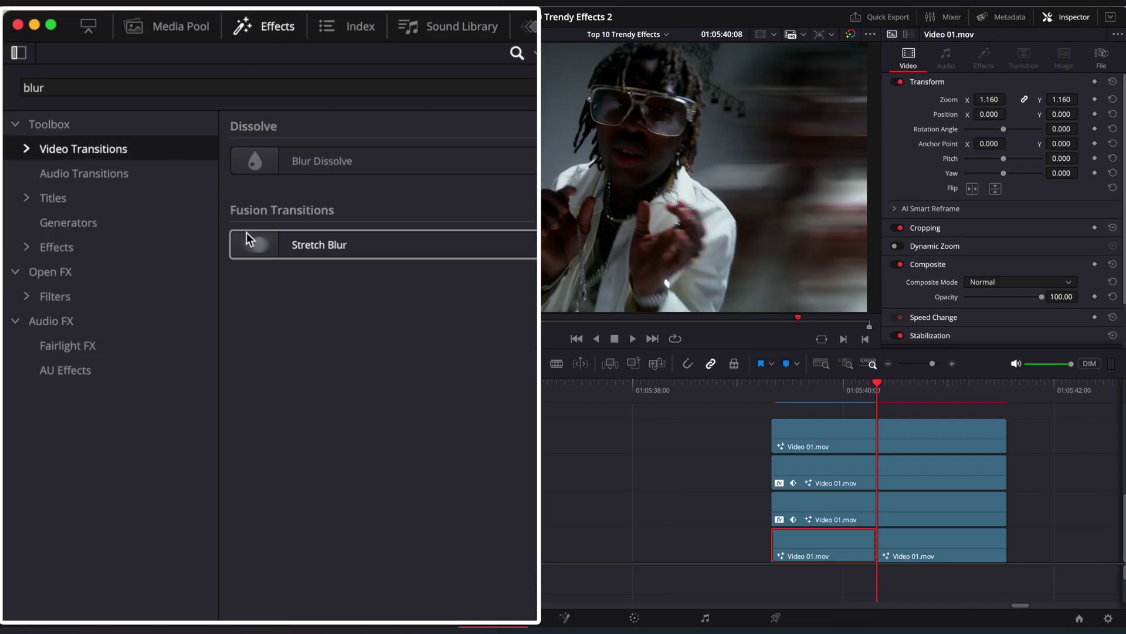
{"action": "left_click_drag", "start_coordinate": [246, 235], "coordinate": [882, 552]}
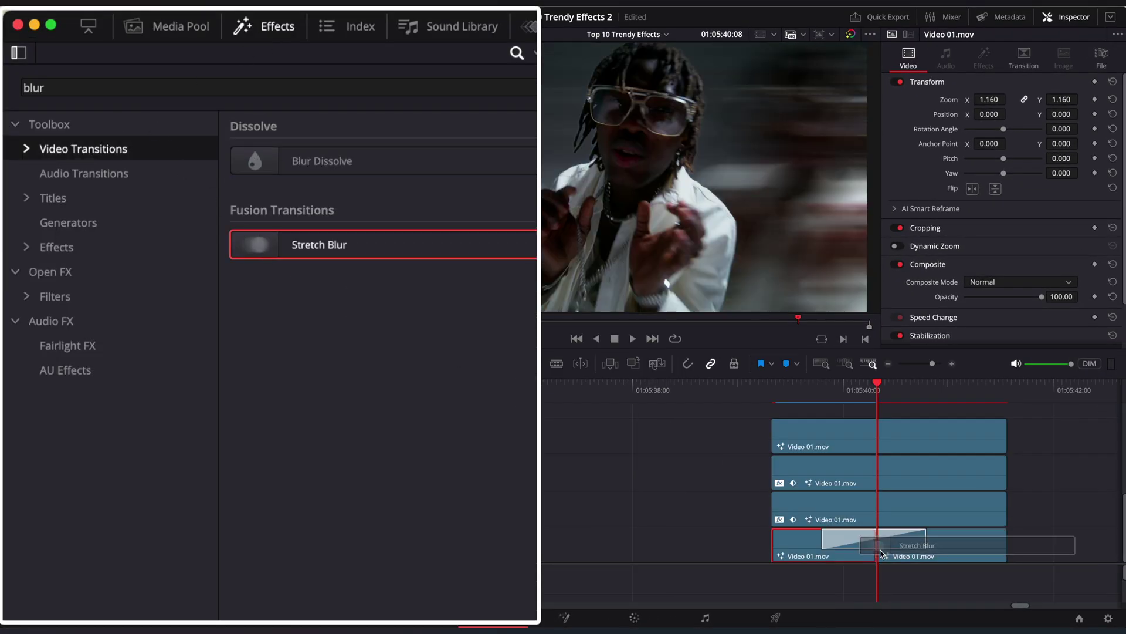
{"action": "left_click", "coordinate": [261, 29]}
{"action": "left_click", "coordinate": [525, 538]}
{"action": "left_click", "coordinate": [863, 402]}
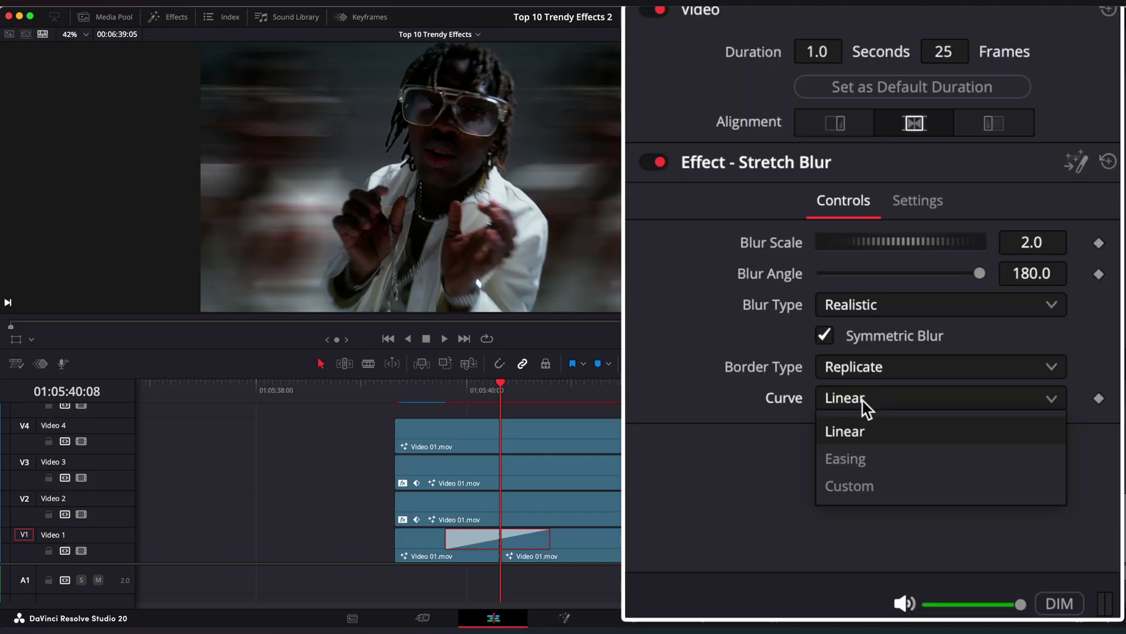
Play back the finished layered clone effect from 01:05:39:09.
{"action": "left_click", "coordinate": [401, 396]}
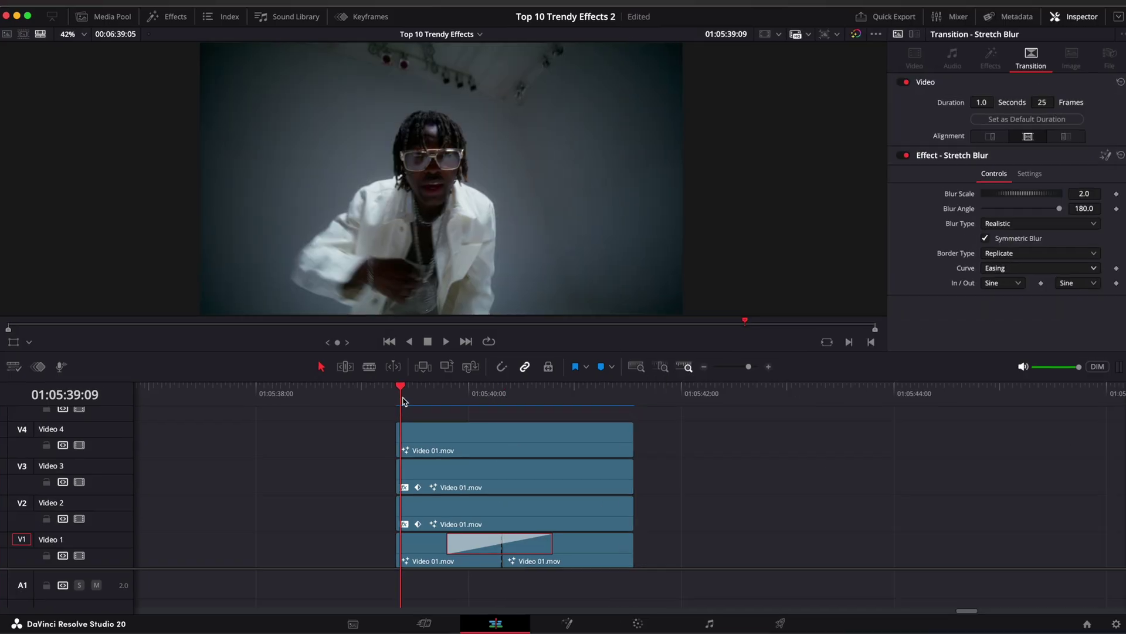
{"action": "key", "text": "space"}
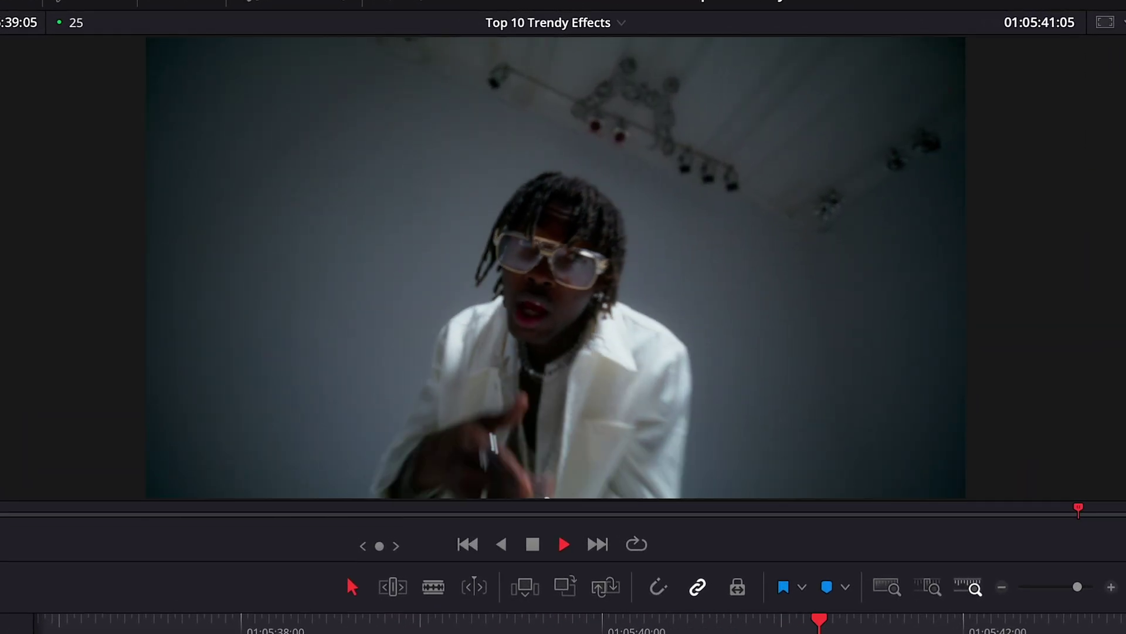
{"action": "key", "text": "space"}
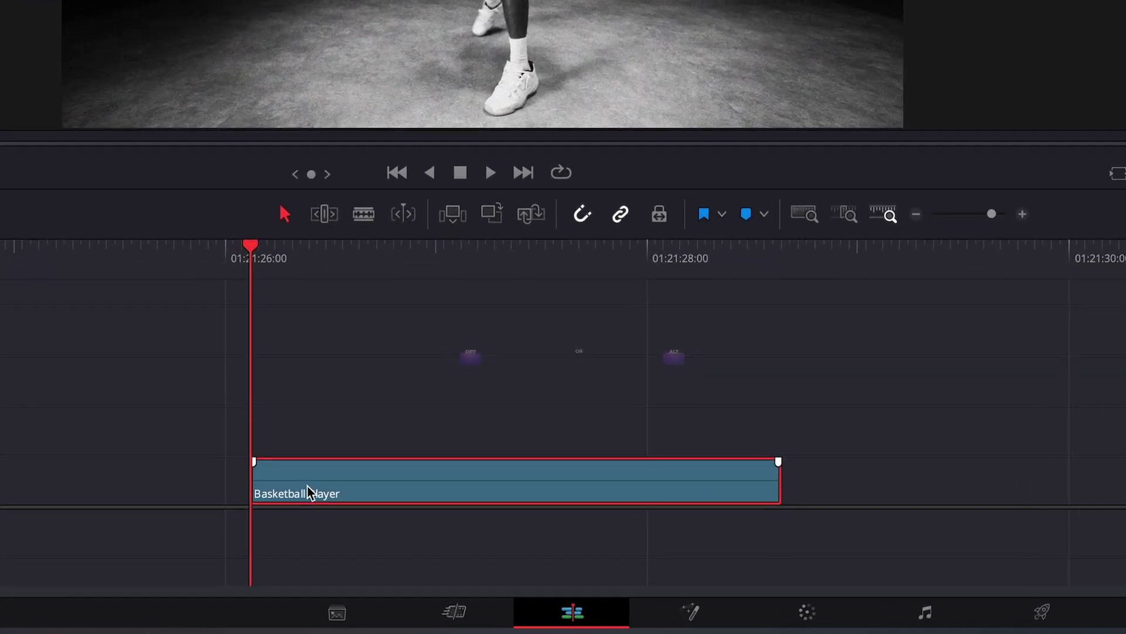
Duplicate the Basketball Player clip onto the track above and disable the original.
{"action": "left_click_drag", "start_coordinate": [319, 516], "coordinate": [311, 478]}
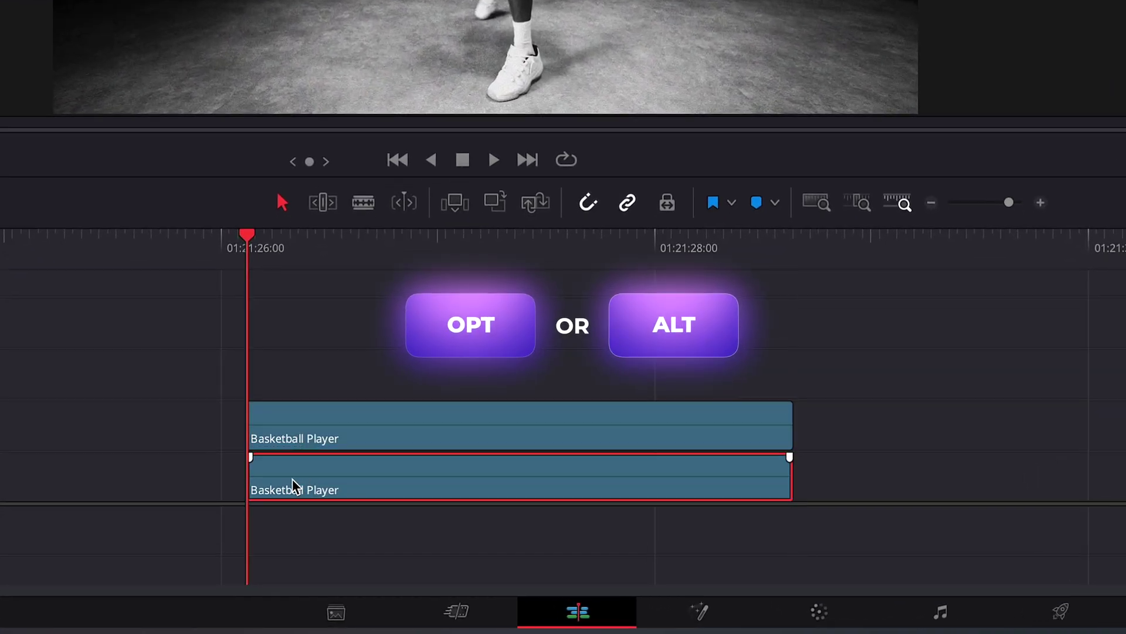
{"action": "key", "text": "d"}
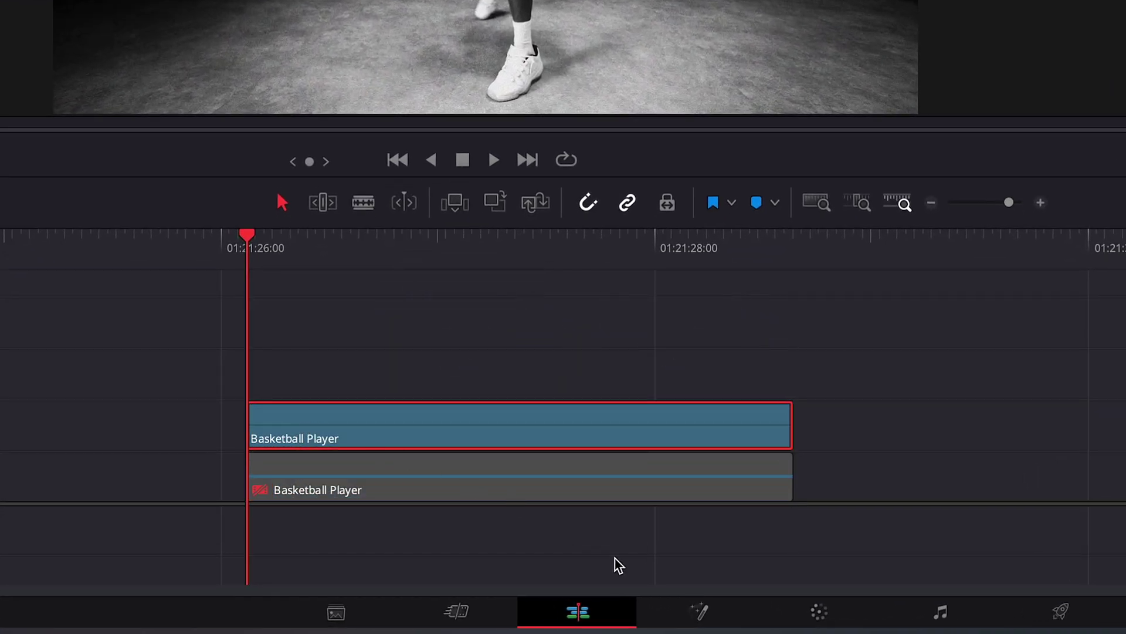
Open the upper Basketball Player clip in Fusion and add a Magic Mask node after MediaIn1.
{"action": "left_click", "coordinate": [701, 612]}
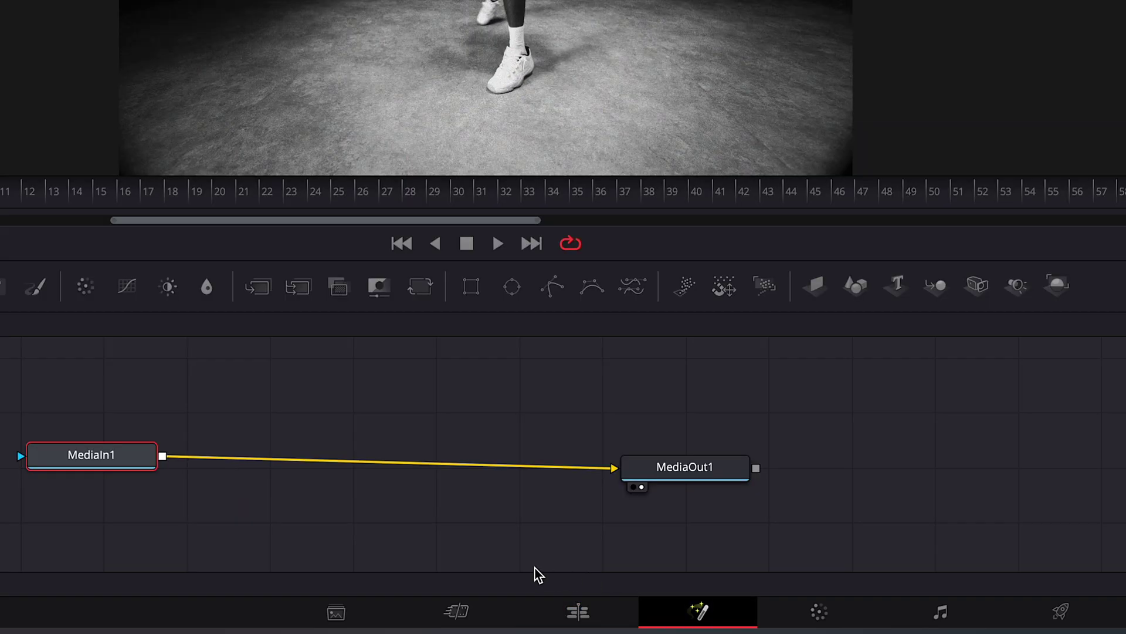
{"action": "key", "text": "shift+space"}
{"action": "type", "text": "magi"}
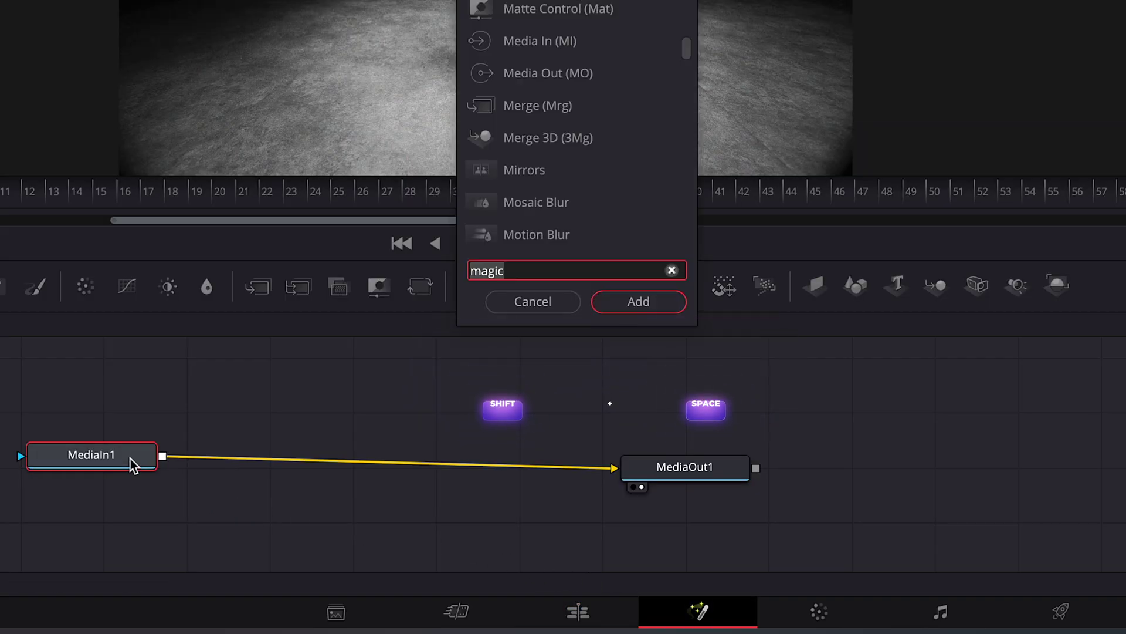
{"action": "key", "text": "Return"}
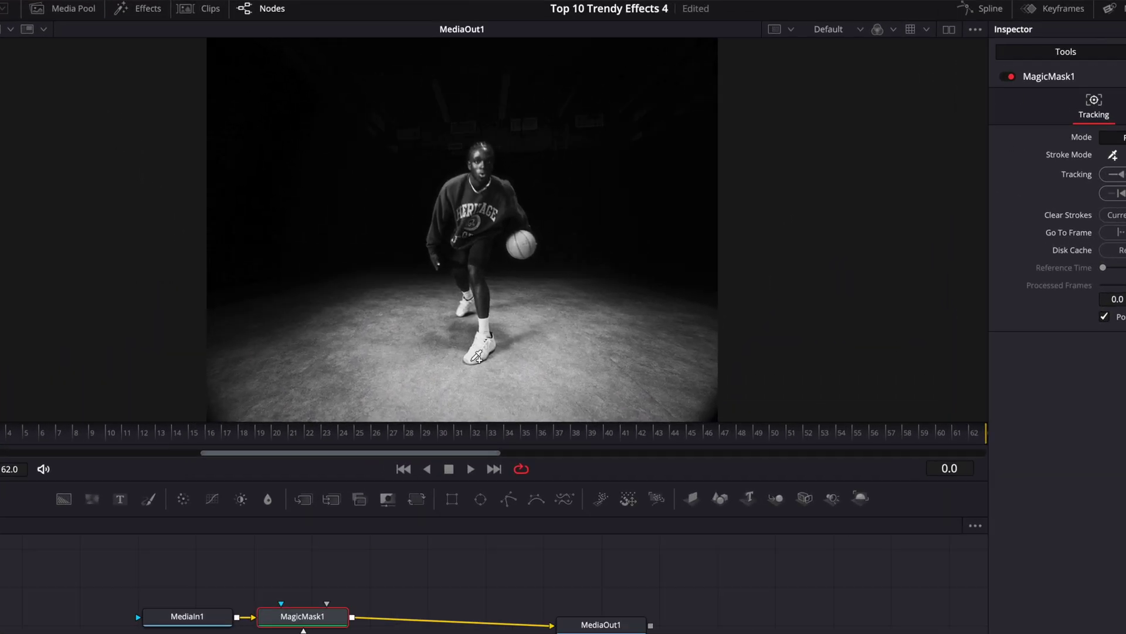
Mask the player with a stroke from shoe to chest, track it forward in Better mode, and return to the Edit page.
{"action": "left_click_drag", "start_coordinate": [477, 356], "coordinate": [483, 238]}
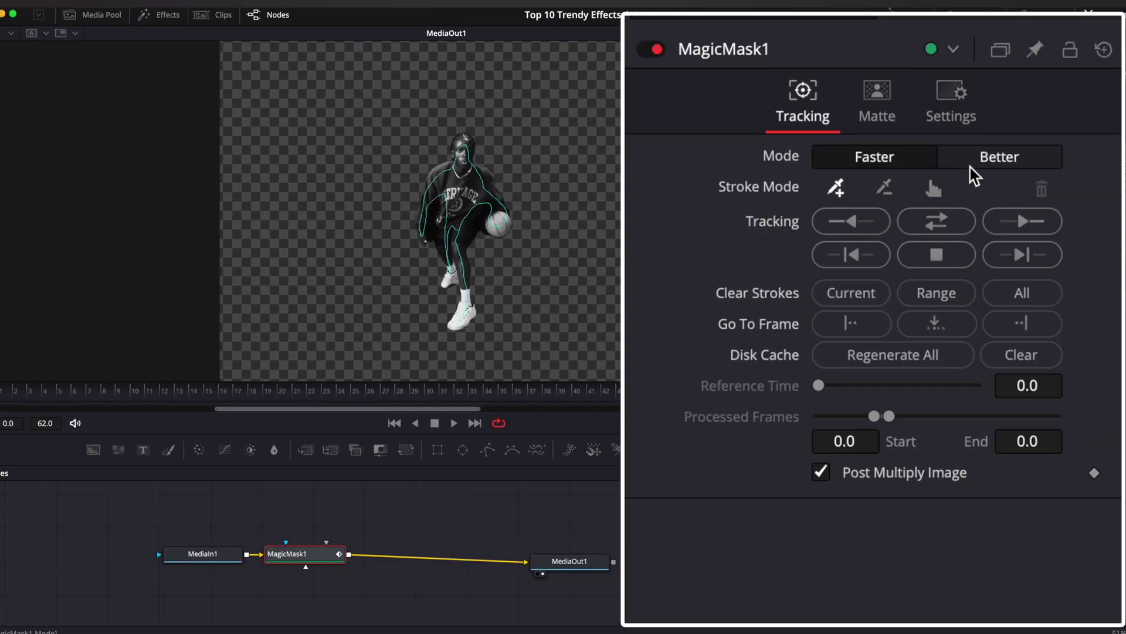
{"action": "left_click", "coordinate": [990, 163]}
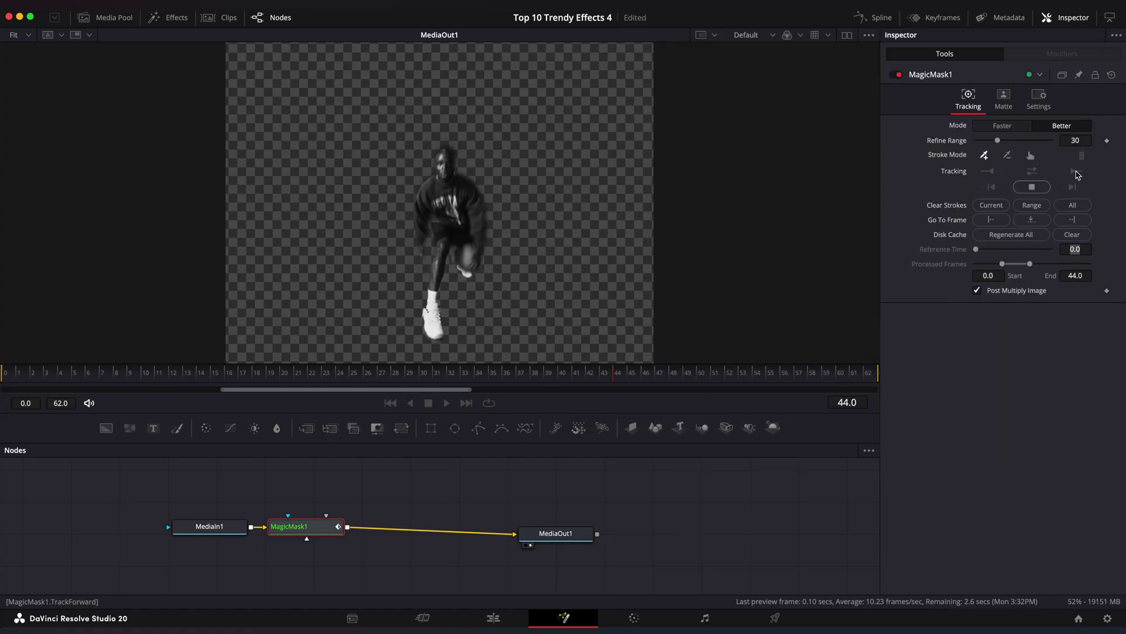
{"action": "left_click", "coordinate": [494, 618]}
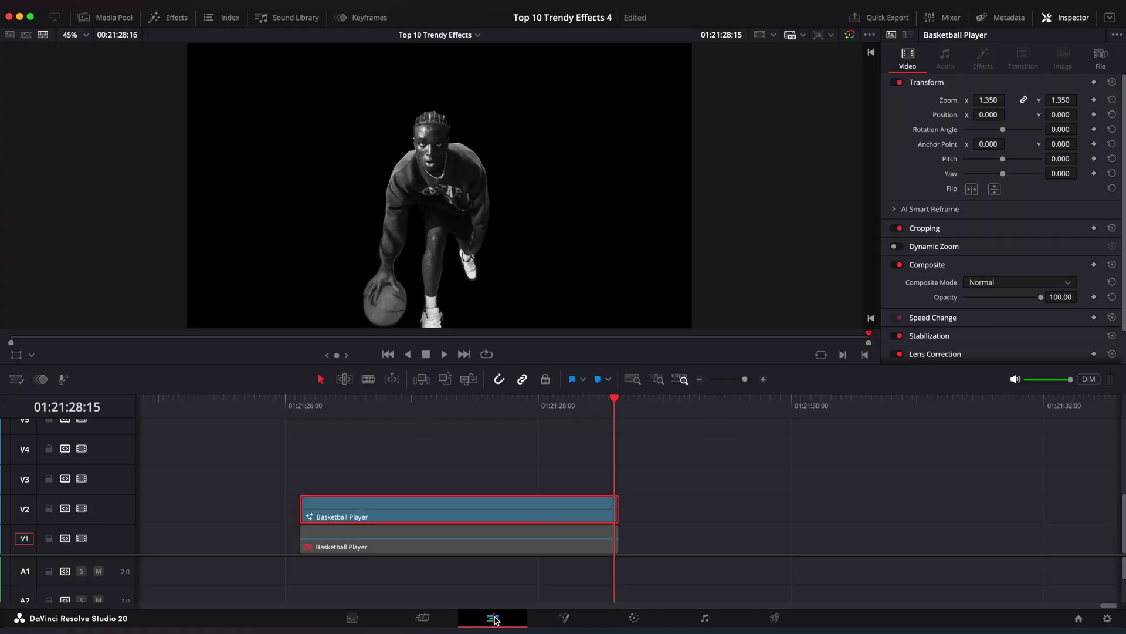
At 01:21:26:07, duplicate the masked Basketball Player clip onto Video 3, 4 and 5, and disable the three copies.
{"action": "mouse_move", "coordinate": [305, 411]}
{"action": "left_mouse_down"}
{"action": "mouse_move", "coordinate": [491, 417]}
{"action": "mouse_move", "coordinate": [321, 424]}
{"action": "left_mouse_up"}
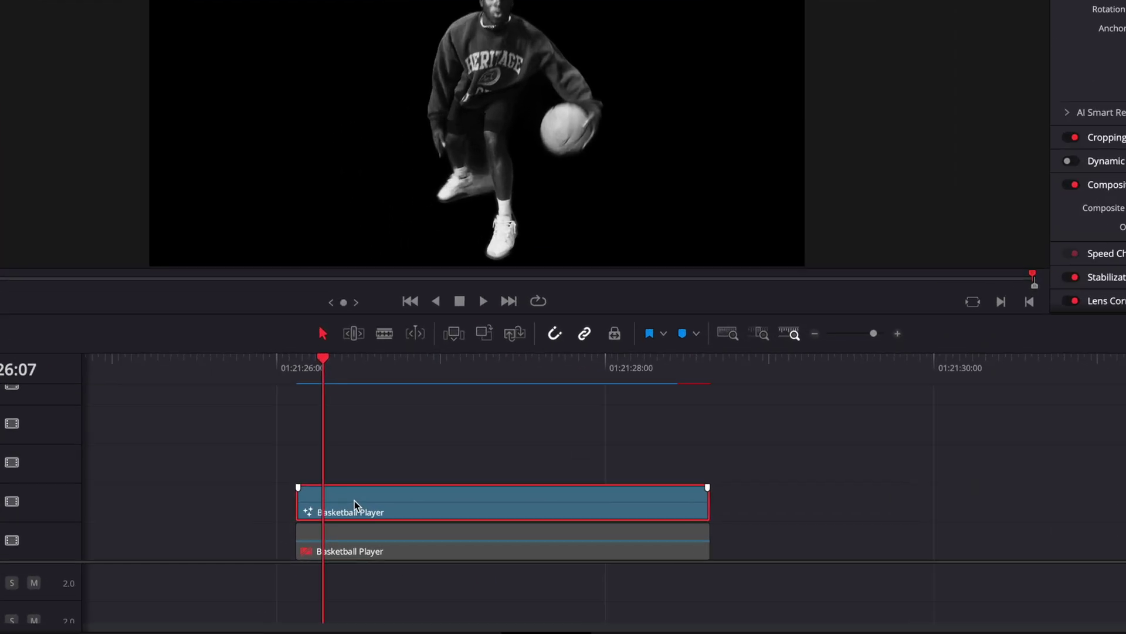
{"action": "left_click_drag", "start_coordinate": [345, 511], "coordinate": [347, 485]}
{"action": "left_click_drag", "start_coordinate": [369, 445], "coordinate": [367, 346]}
{"action": "left_click_drag", "start_coordinate": [1, 571], "coordinate": [1, 605]}
{"action": "left_click_drag", "start_coordinate": [913, 365], "coordinate": [638, 477]}
{"action": "key", "text": "d"}
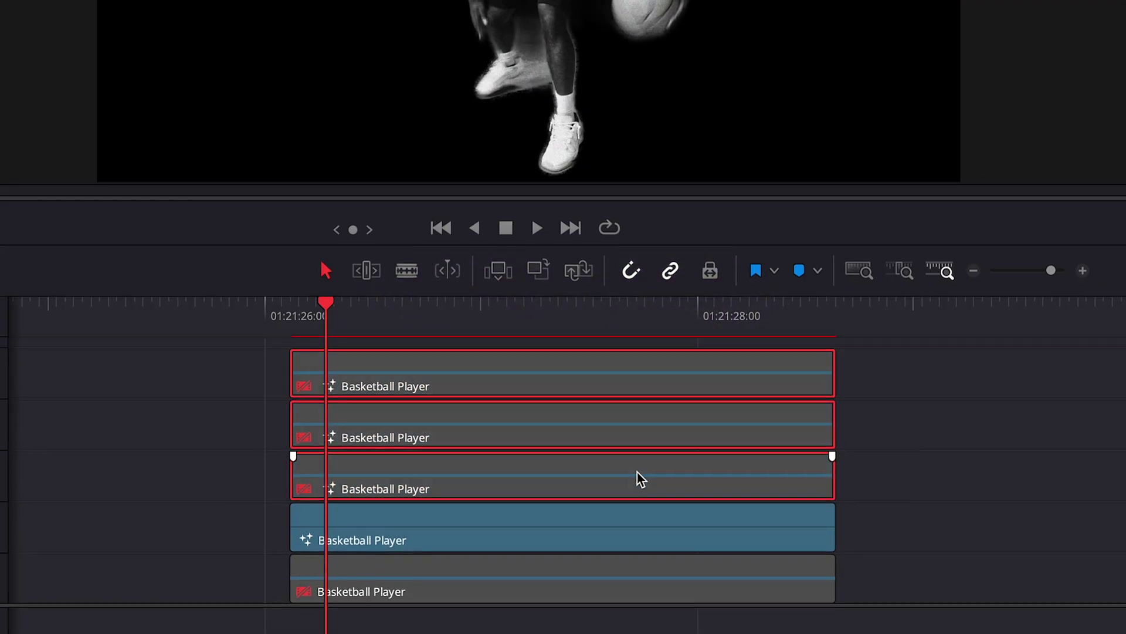
Search the Open FX effects for "transf" and apply Transform to the masked Basketball Player clip on Video 2.
{"action": "left_click", "coordinate": [428, 532]}
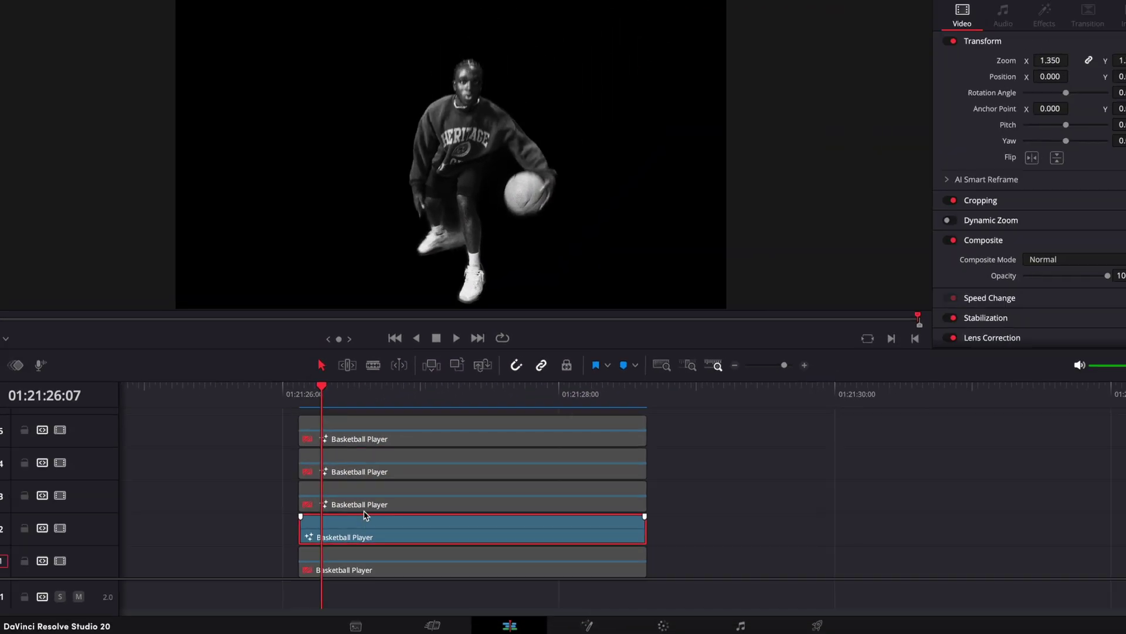
{"action": "left_click", "coordinate": [176, 21]}
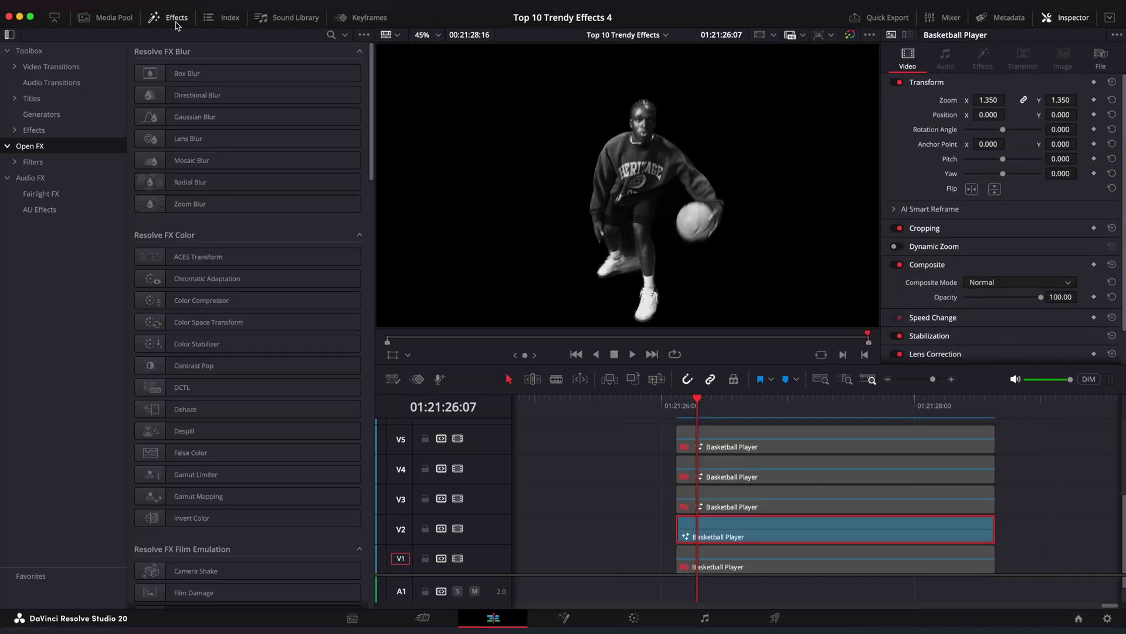
{"action": "left_click", "coordinate": [341, 35]}
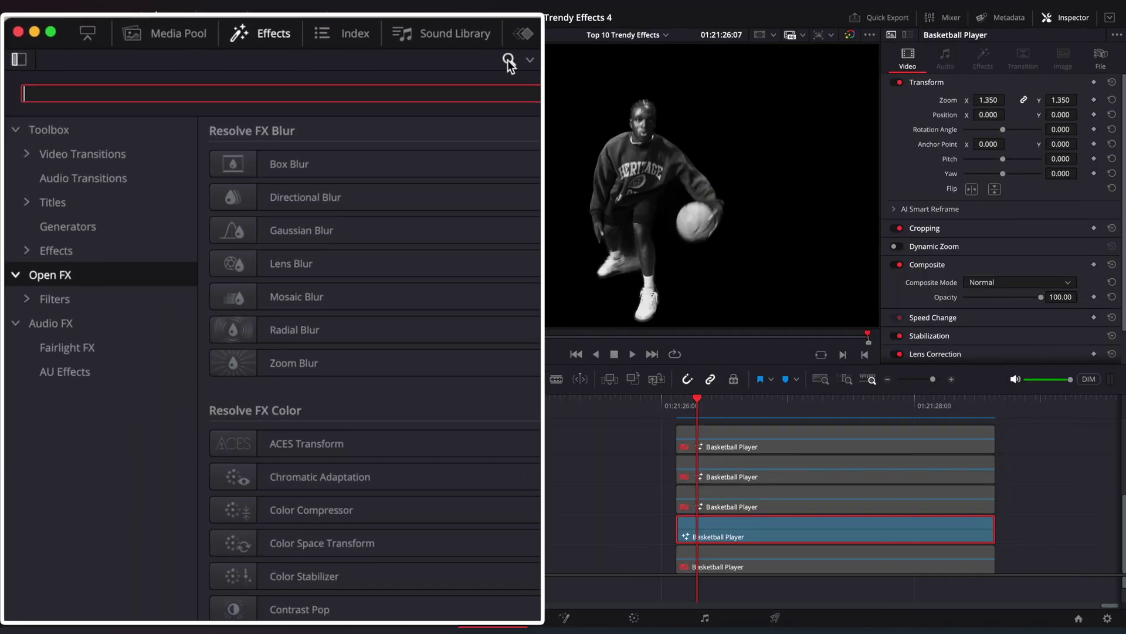
{"action": "type", "text": "transf"}
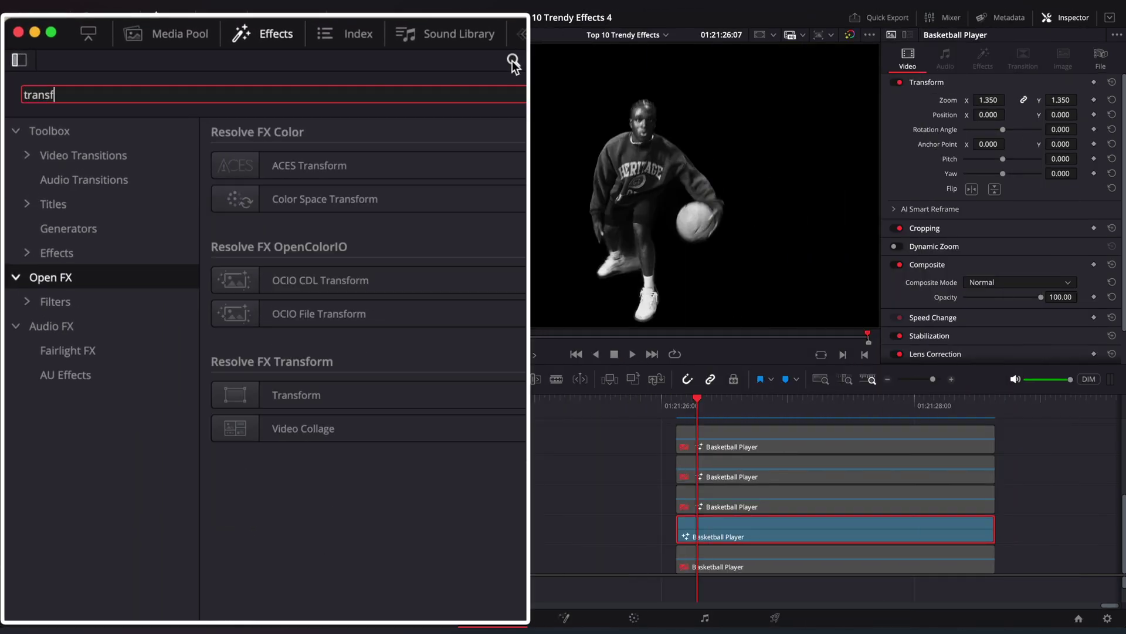
{"action": "left_click_drag", "start_coordinate": [441, 392], "coordinate": [800, 531]}
{"action": "left_click", "coordinate": [162, 22]}
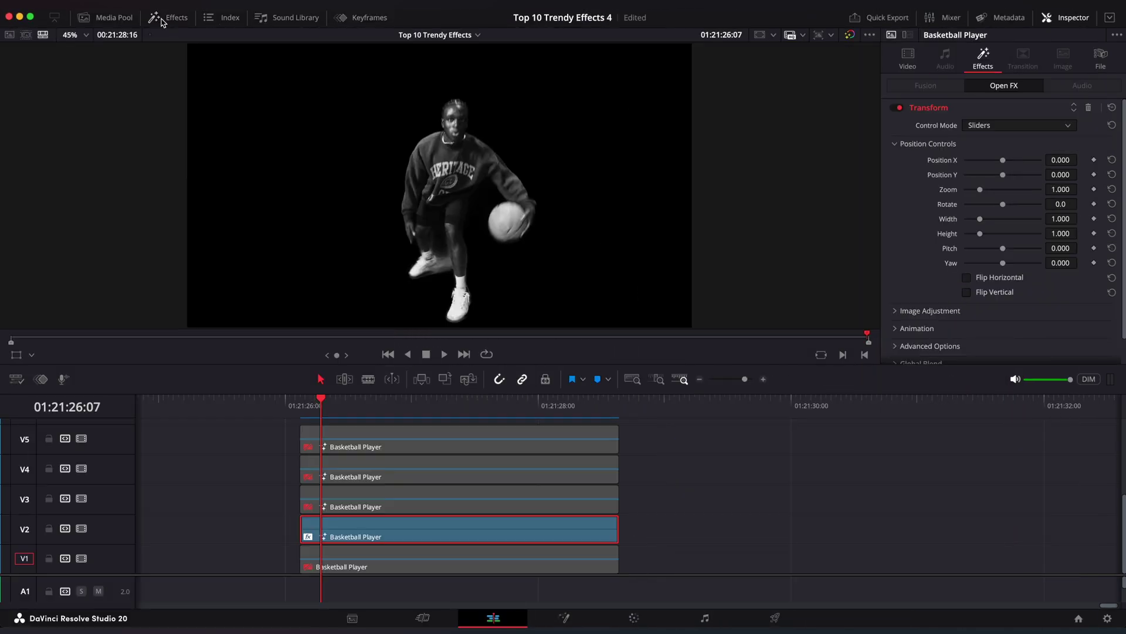
Keyframe the Video 2 clip's Transform effect with Position X at 0 on the clip's first frame and -6 on its last.
{"action": "left_click_drag", "start_coordinate": [321, 403], "coordinate": [300, 404]}
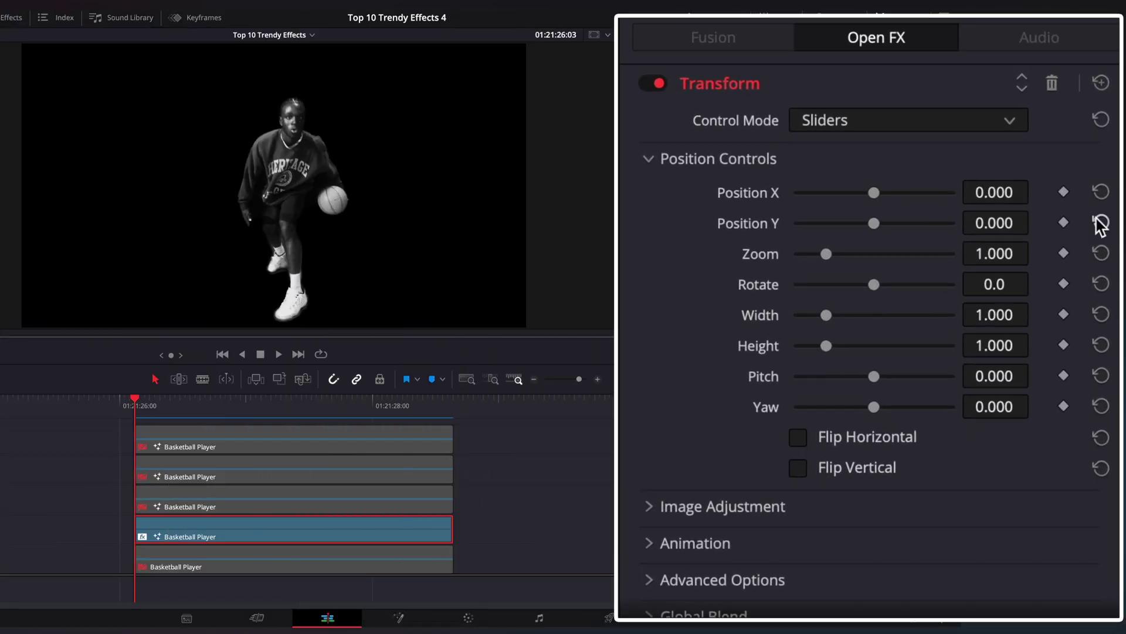
{"action": "left_click", "coordinate": [1094, 159]}
{"action": "left_click_drag", "start_coordinate": [439, 412], "coordinate": [452, 412]}
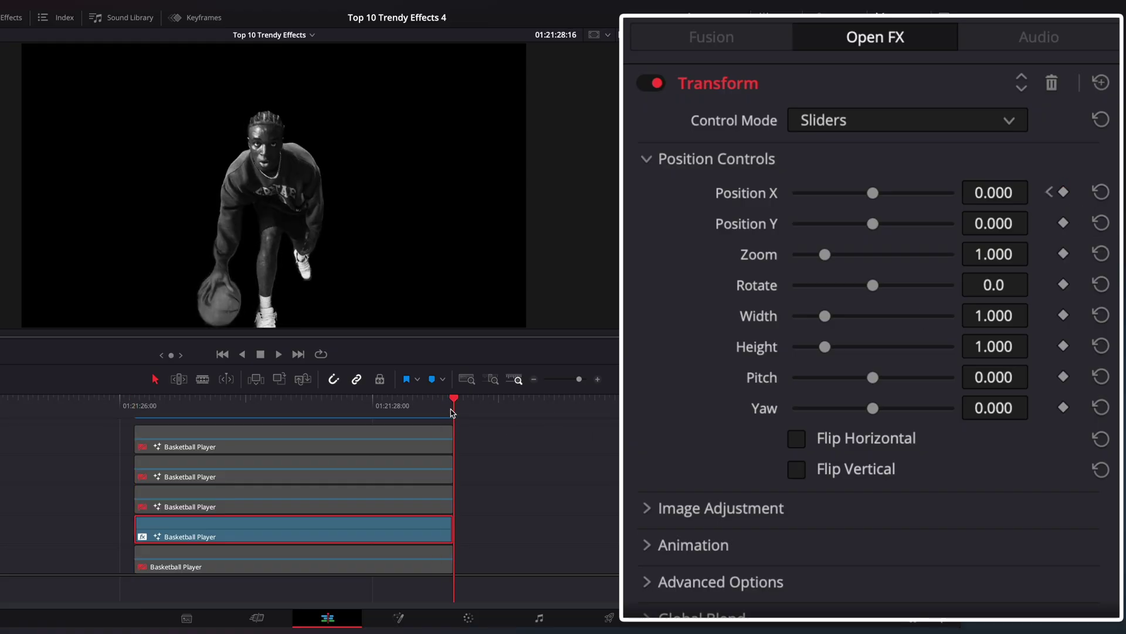
{"action": "left_click_drag", "start_coordinate": [873, 194], "coordinate": [772, 201]}
{"action": "left_click", "coordinate": [995, 192]}
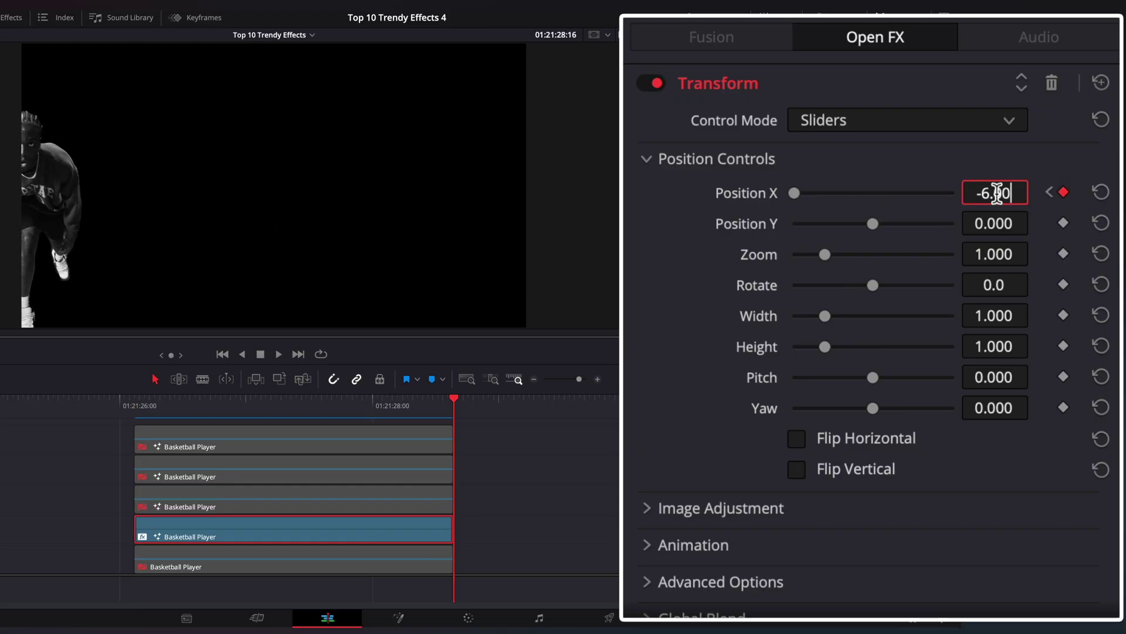
Set the Transform effect's Edge Behaviour to Wrap-Around and play the clip through from its start.
{"action": "left_click", "coordinate": [135, 410]}
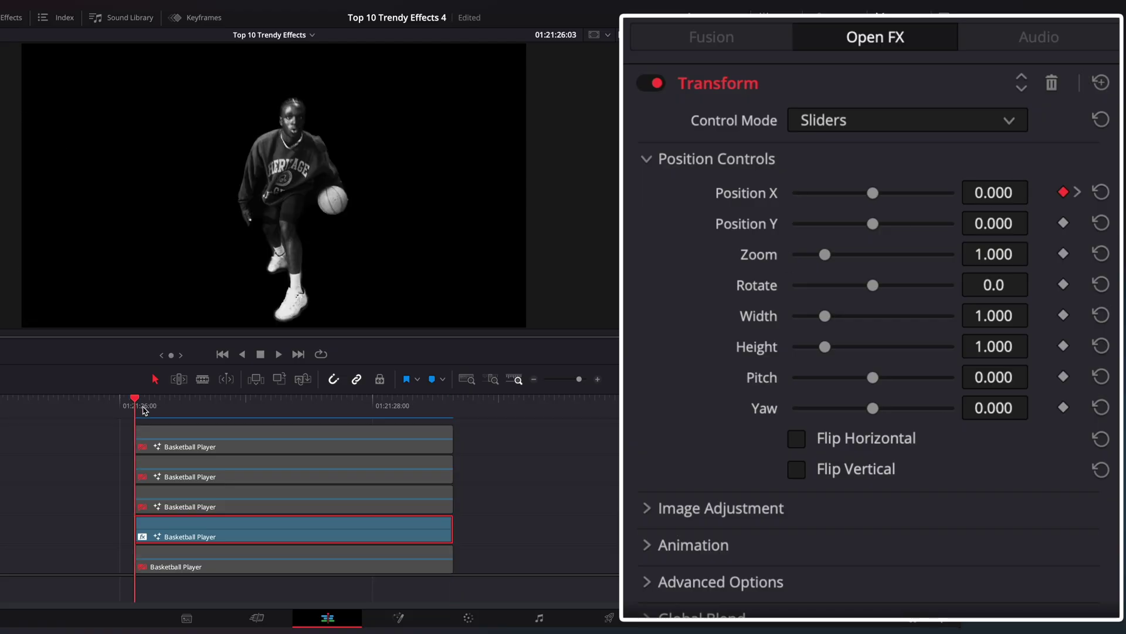
{"action": "scroll", "coordinate": [650, 520], "scroll_direction": "down", "scroll_amount": 1}
{"action": "left_click", "coordinate": [650, 523]}
{"action": "scroll", "coordinate": [662, 531], "scroll_direction": "down", "scroll_amount": 2}
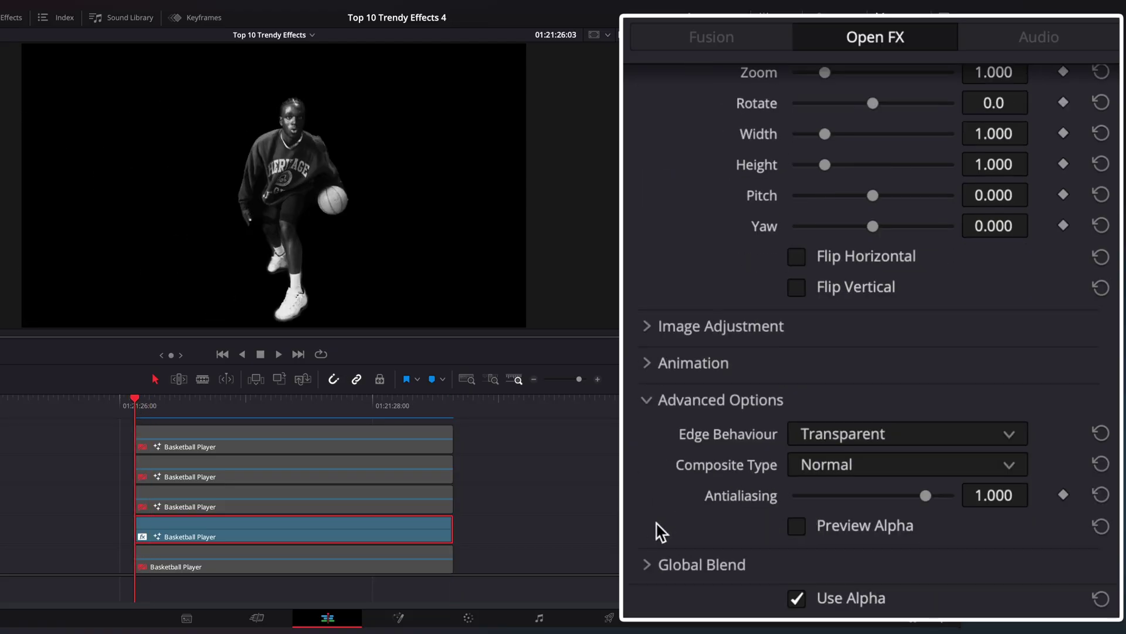
{"action": "left_click", "coordinate": [827, 522]}
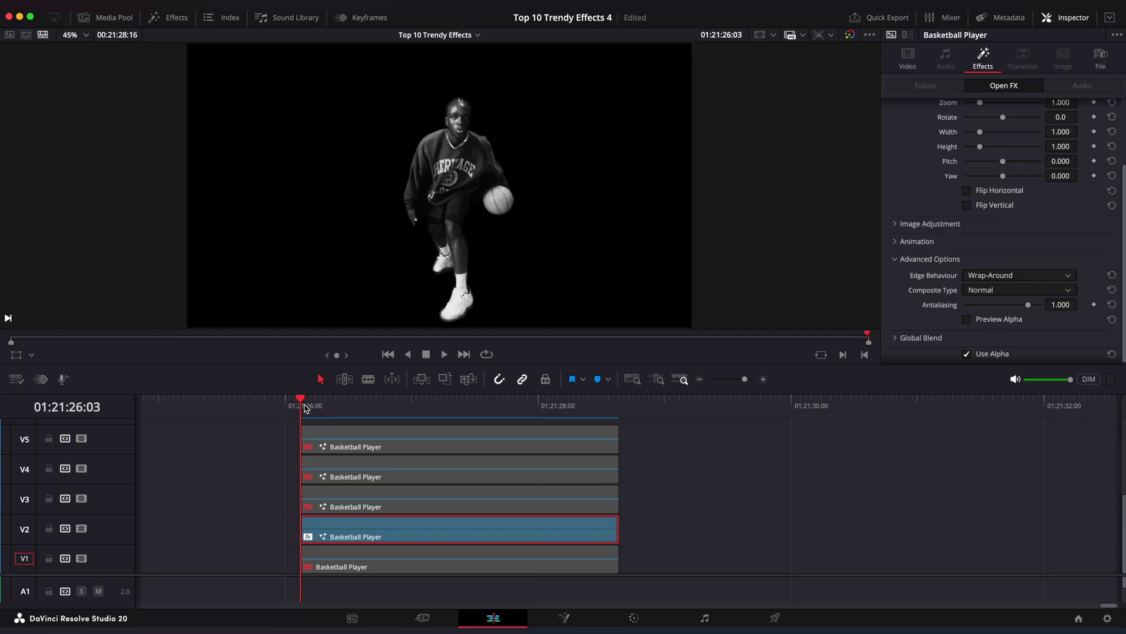
{"action": "key", "text": "space"}
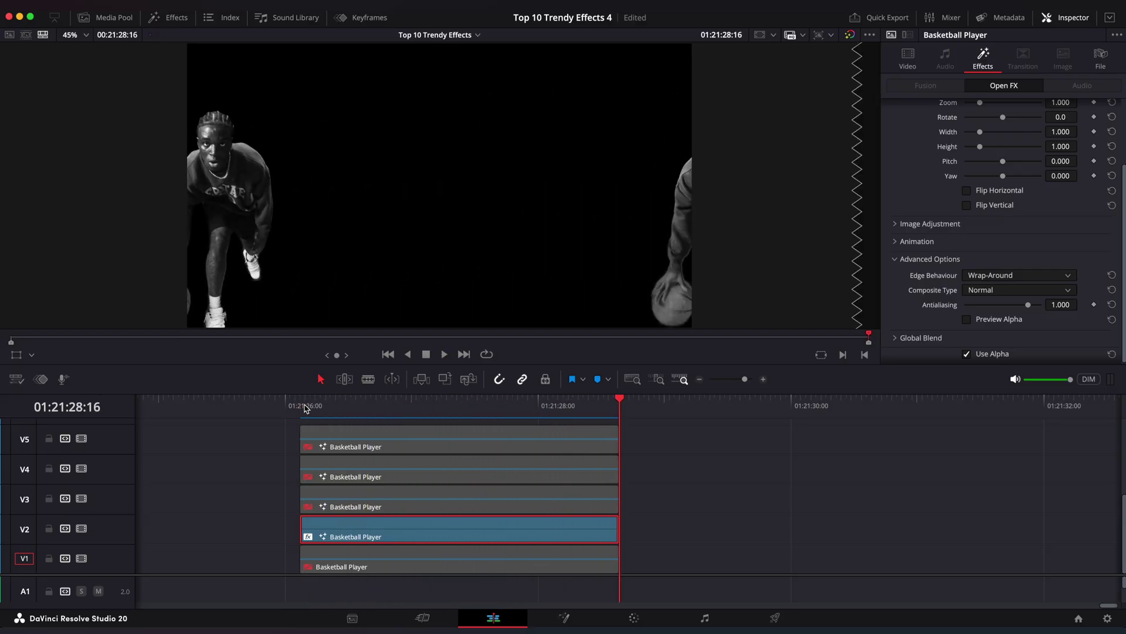
{"action": "left_click", "coordinate": [316, 407]}
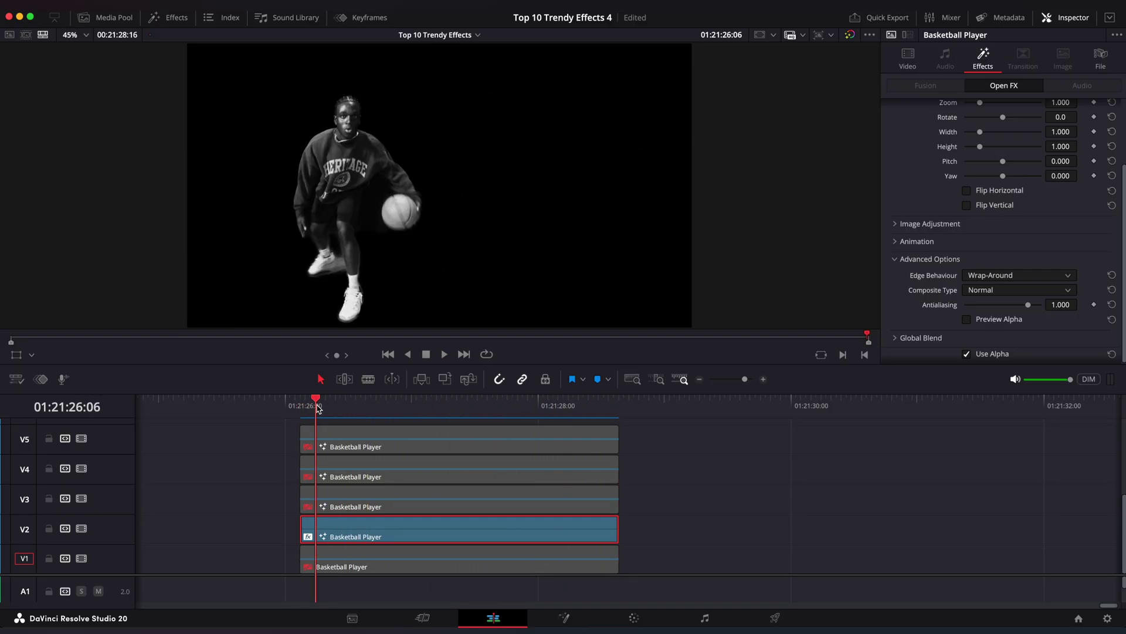
{"action": "left_click_drag", "start_coordinate": [317, 406], "coordinate": [305, 409]}
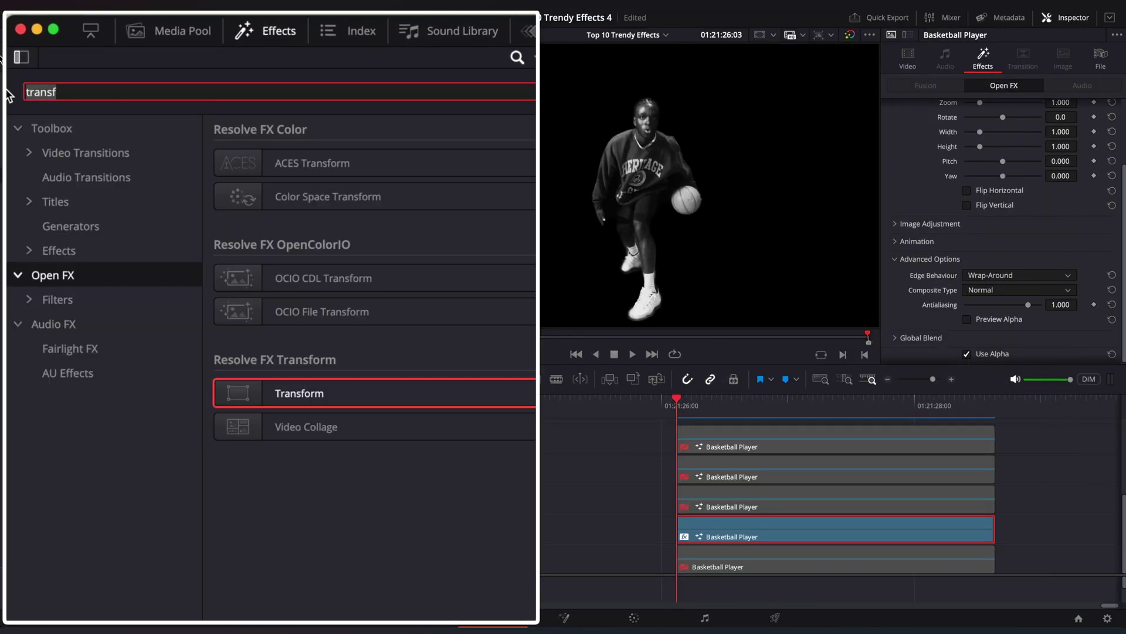
Apply Directional Blur to the Video 2 clip with Blur Angle 0 and Blur Strength about 0.806, and preview the motion.
{"action": "type", "text": "direc"}
{"action": "left_click_drag", "start_coordinate": [699, 515], "coordinate": [700, 518]}
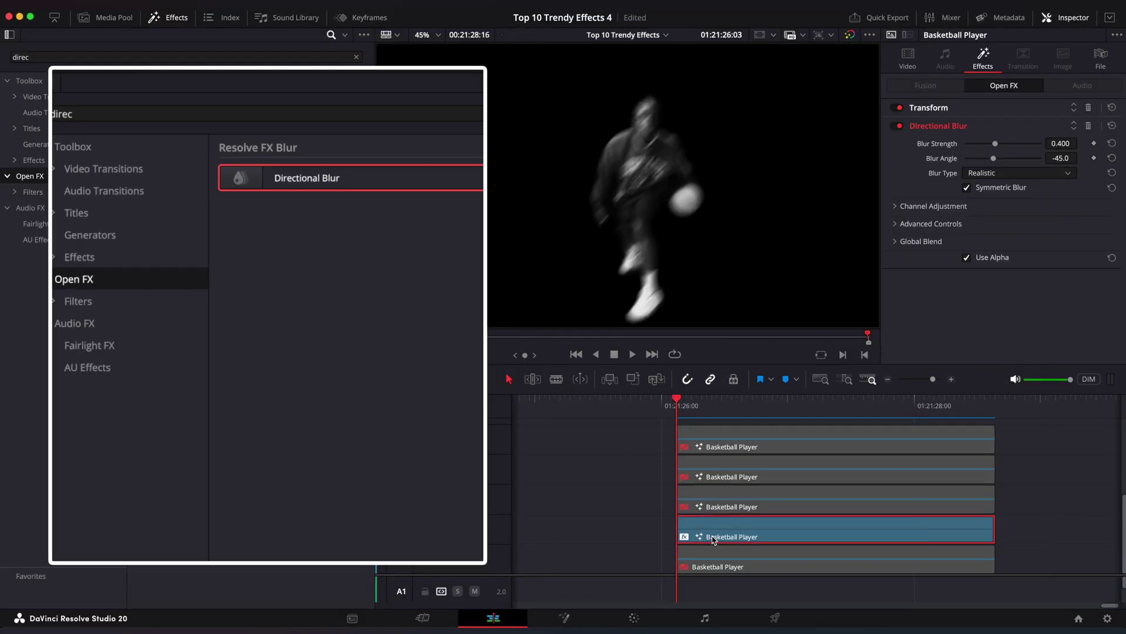
{"action": "left_click", "coordinate": [166, 18]}
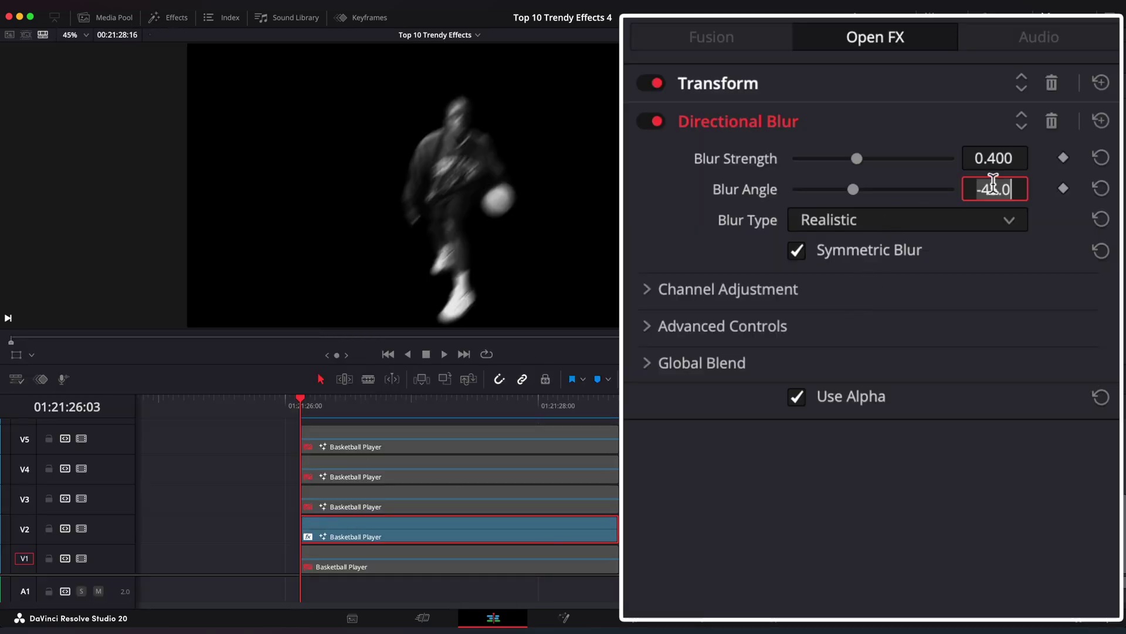
{"action": "left_click_drag", "start_coordinate": [851, 159], "coordinate": [891, 157]}
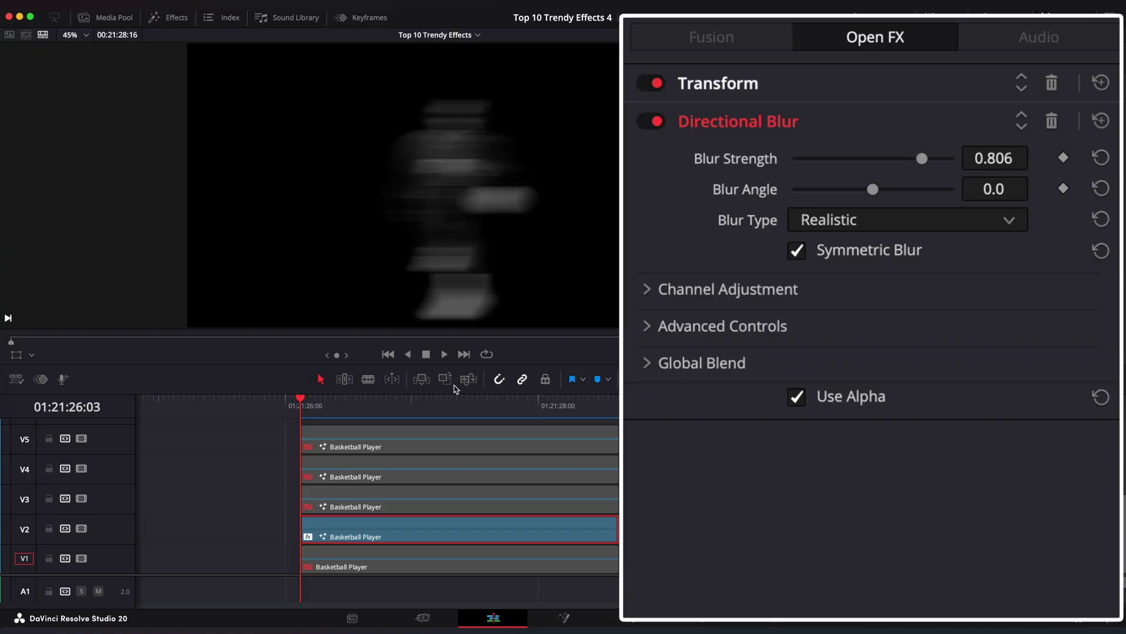
{"action": "key", "text": "space"}
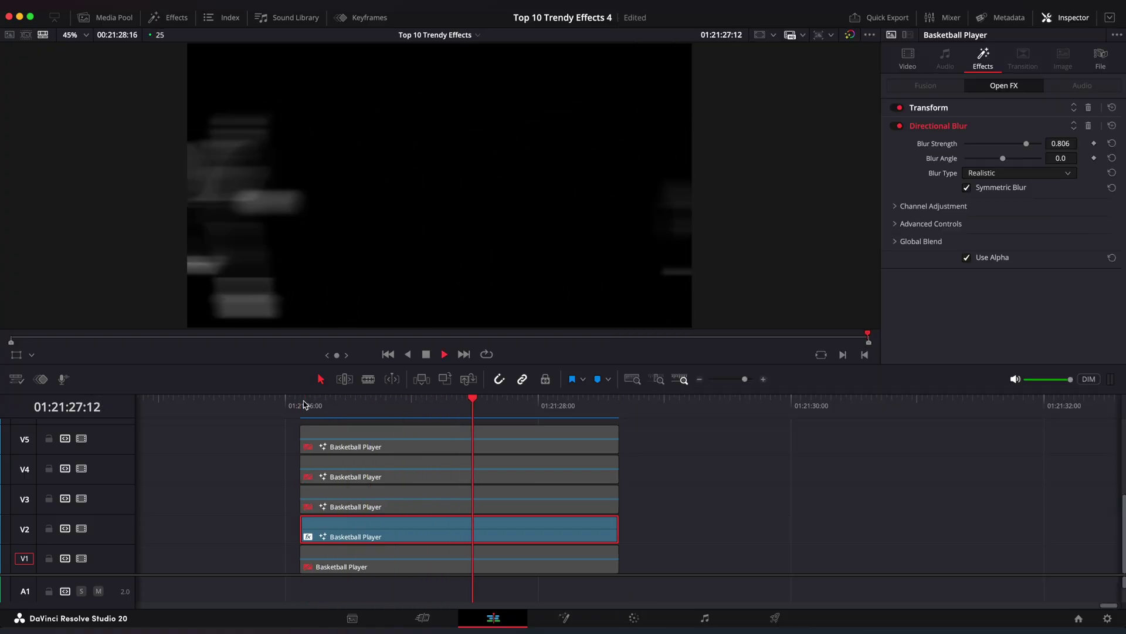
{"action": "left_click", "coordinate": [304, 404]}
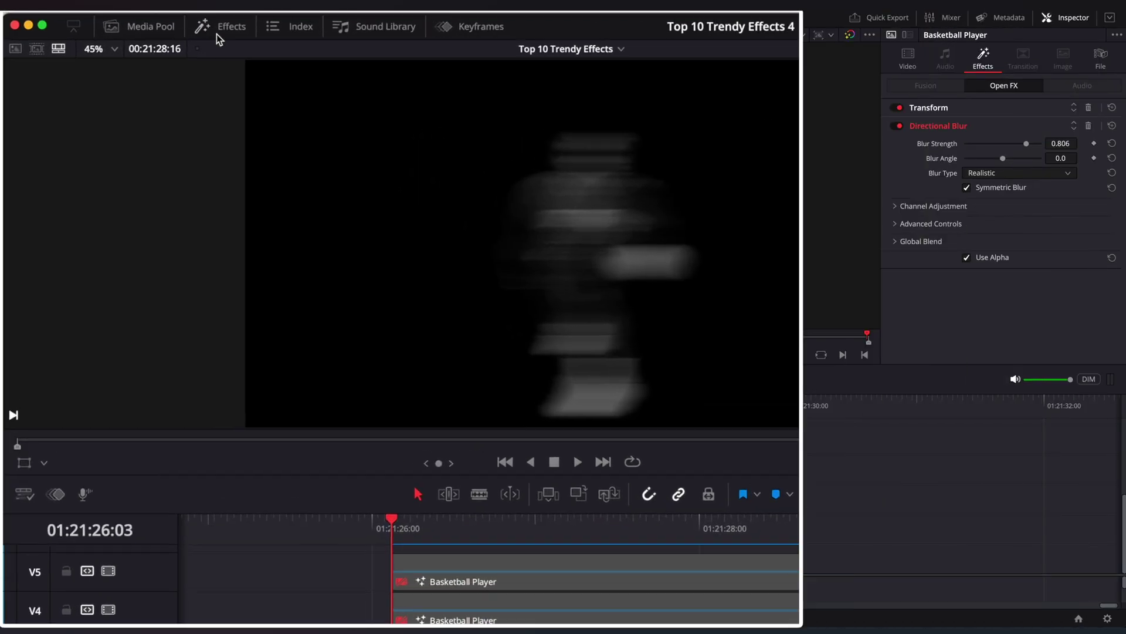
Search the Open FX effects for "lens" and apply Lens Distortion to the Basketball Player clip on Video 2.
{"action": "left_click", "coordinate": [165, 21]}
{"action": "left_click_drag", "start_coordinate": [70, 59], "coordinate": [2, 54]}
{"action": "type", "text": "lens"}
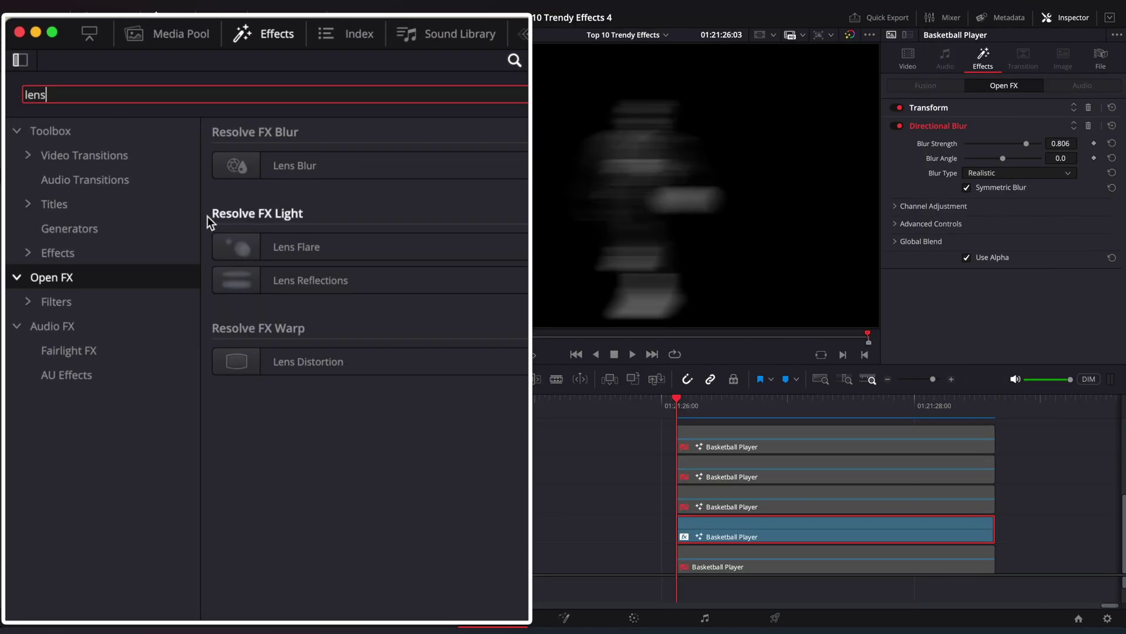
{"action": "left_click_drag", "start_coordinate": [308, 362], "coordinate": [712, 536]}
{"action": "left_click", "coordinate": [170, 16]}
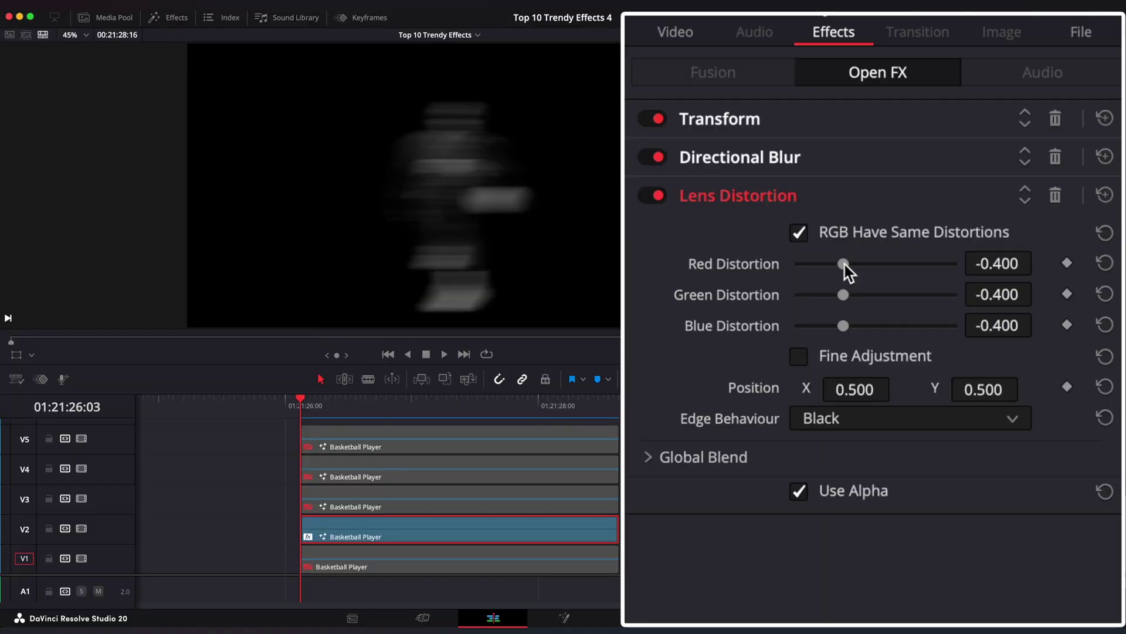
Set the Lens Distortion to about 0.488 for all color channels and its Edge Behaviour to Reflect.
{"action": "left_click_drag", "start_coordinate": [900, 266], "coordinate": [914, 267]}
{"action": "left_click", "coordinate": [342, 406]}
{"action": "left_click_drag", "start_coordinate": [345, 409], "coordinate": [437, 407]}
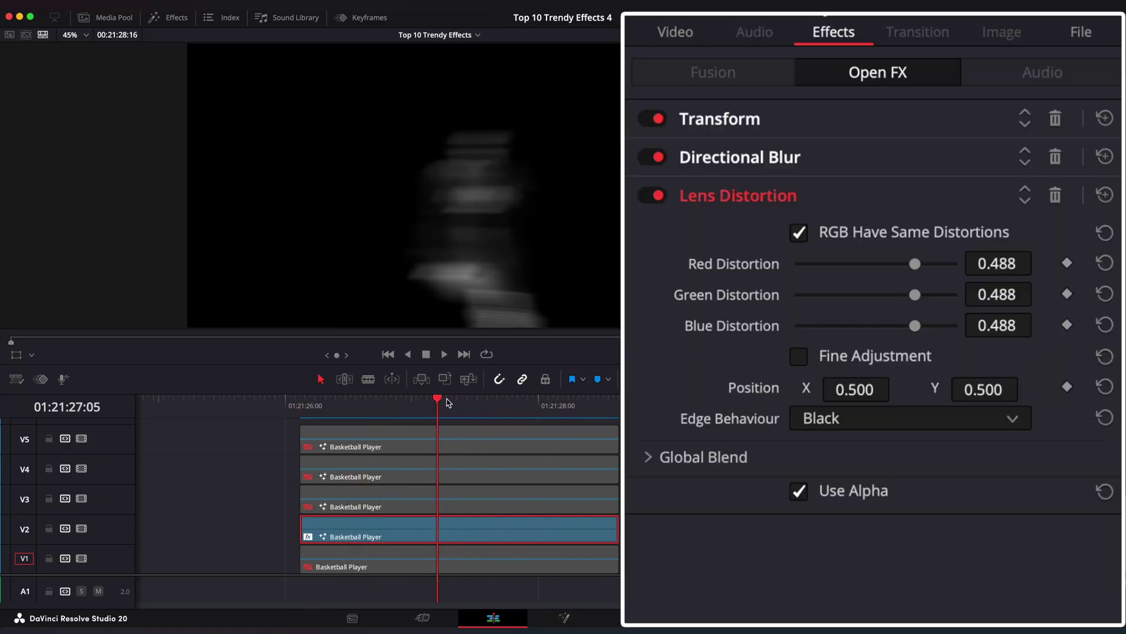
{"action": "left_click", "coordinate": [892, 417]}
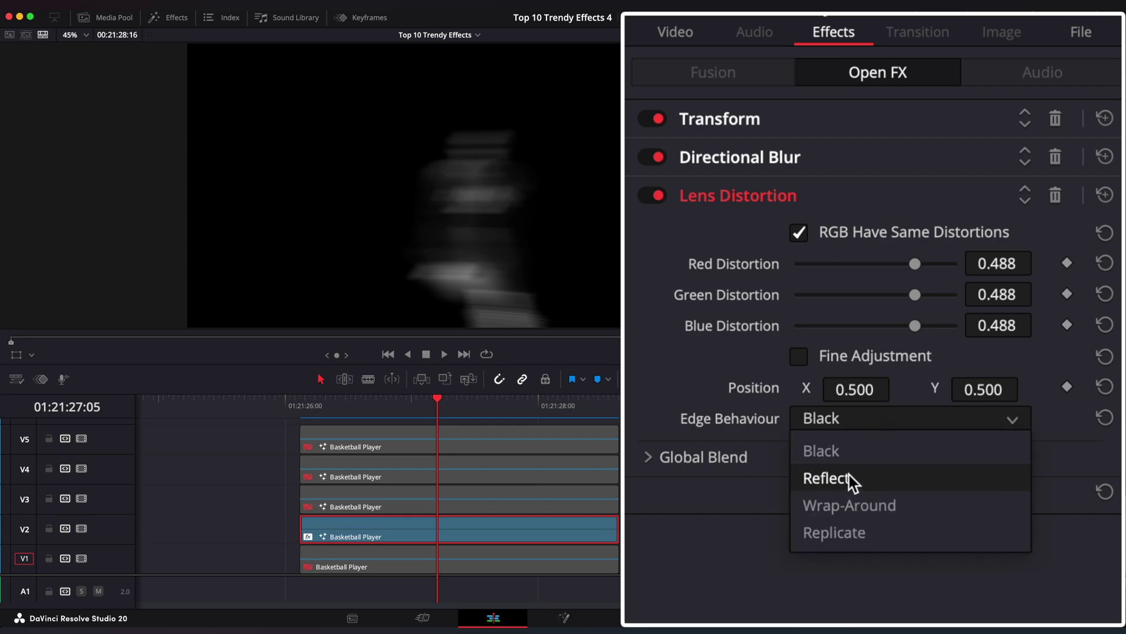
{"action": "left_click", "coordinate": [797, 478]}
{"action": "mouse_move", "coordinate": [451, 406]}
{"action": "left_mouse_down"}
{"action": "mouse_move", "coordinate": [314, 406]}
{"action": "mouse_move", "coordinate": [586, 416]}
{"action": "mouse_move", "coordinate": [438, 415]}
{"action": "left_mouse_up"}
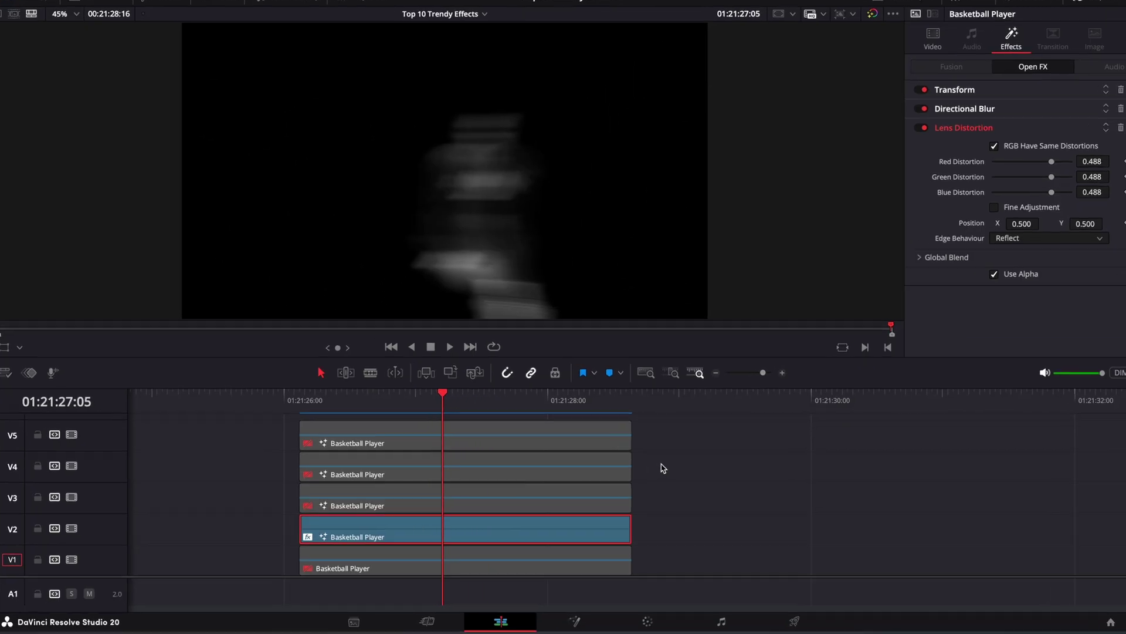
Enable the Video 3 and 4 clips and paste the Video 2 clip's Zoom, Scale X, Scale Y and Plugins attributes onto them.
{"action": "left_click_drag", "start_coordinate": [651, 466], "coordinate": [588, 505]}
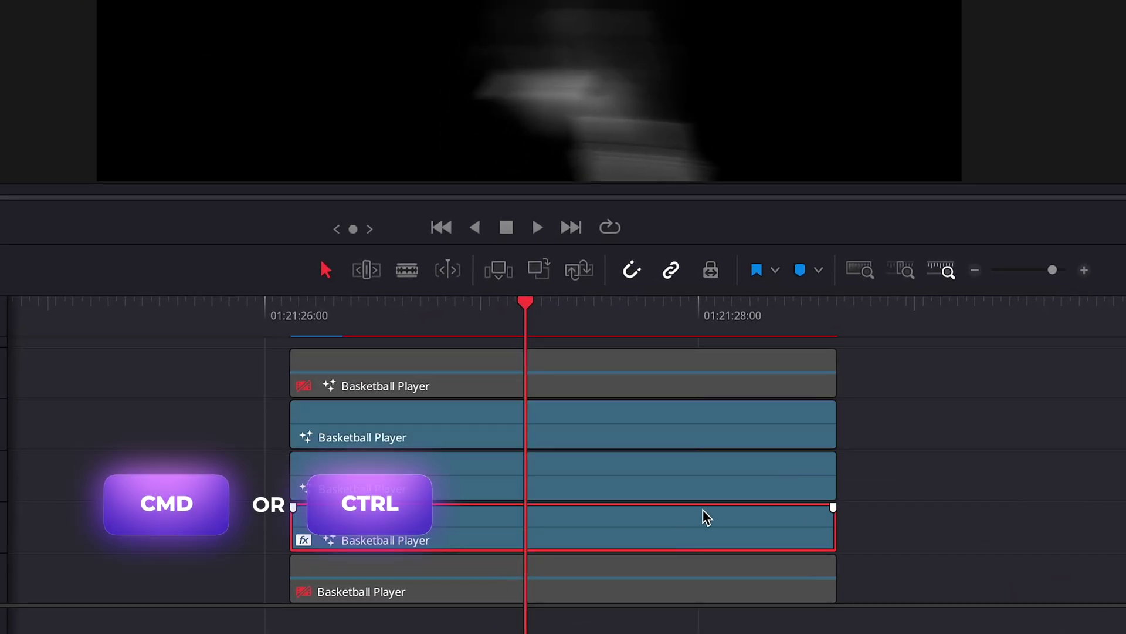
{"action": "key", "text": "alt+v"}
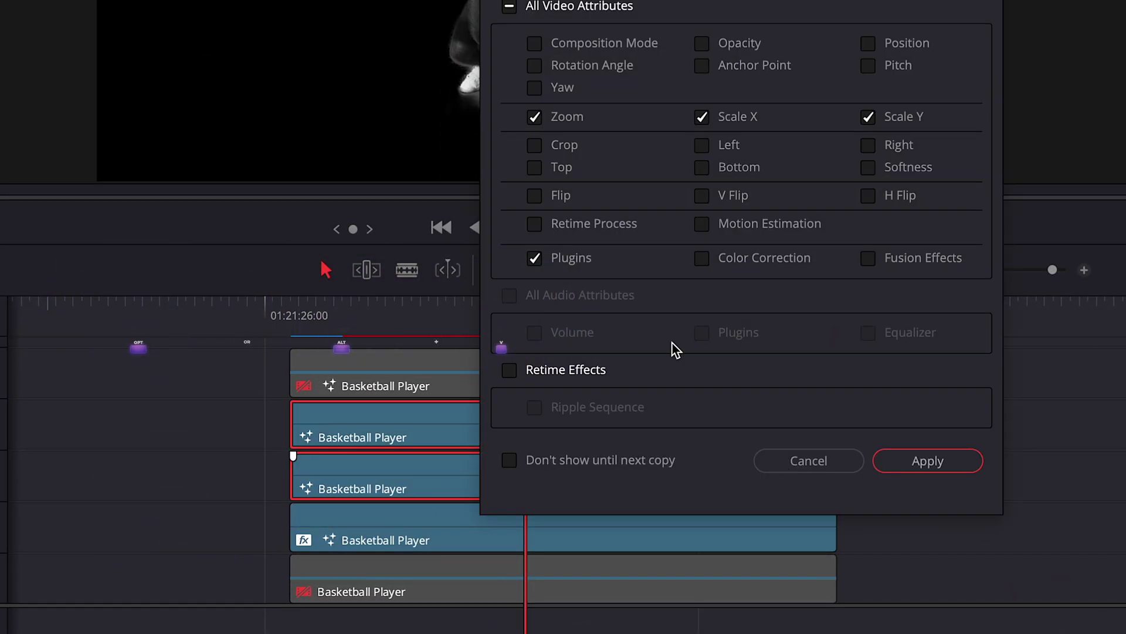
{"action": "left_click", "coordinate": [927, 463]}
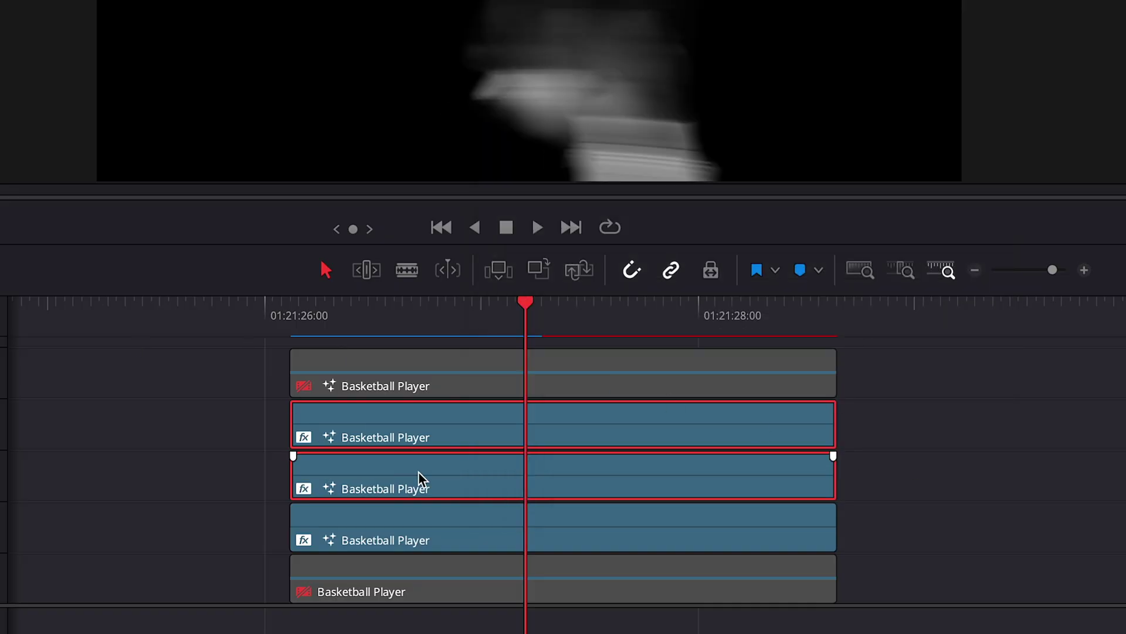
Shift the Video 3 clip's Position X to the left and the Video 4 clip's Position X to the right, spreading out the blurred copies.
{"action": "left_click", "coordinate": [437, 478]}
{"action": "left_click_drag", "start_coordinate": [342, 323], "coordinate": [405, 323]}
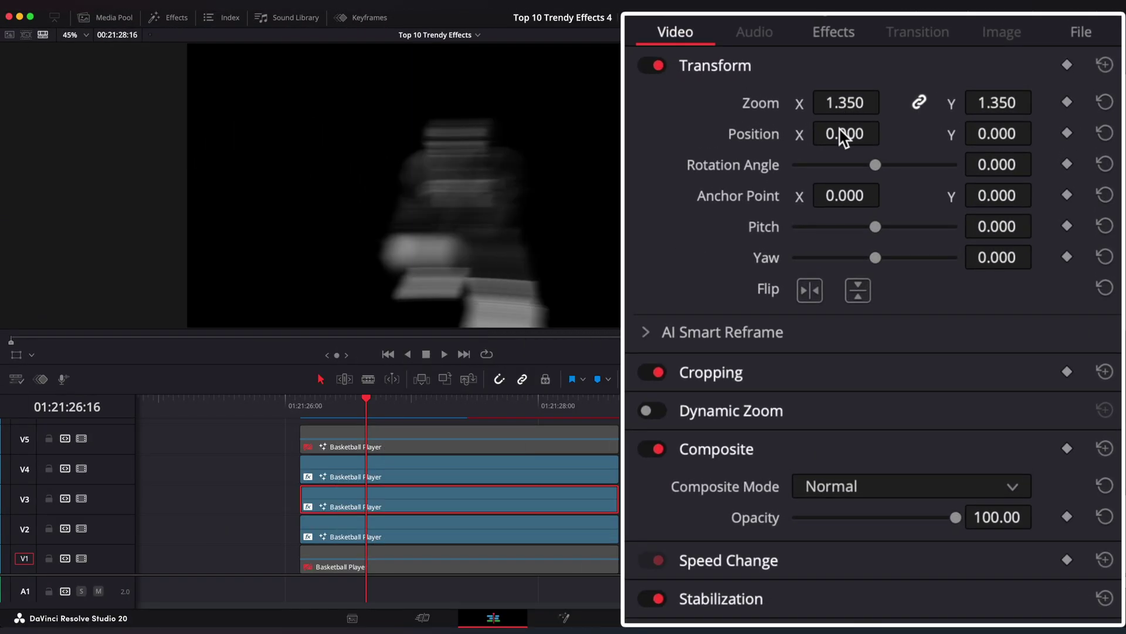
{"action": "left_click_drag", "start_coordinate": [888, 131], "coordinate": [852, 140]}
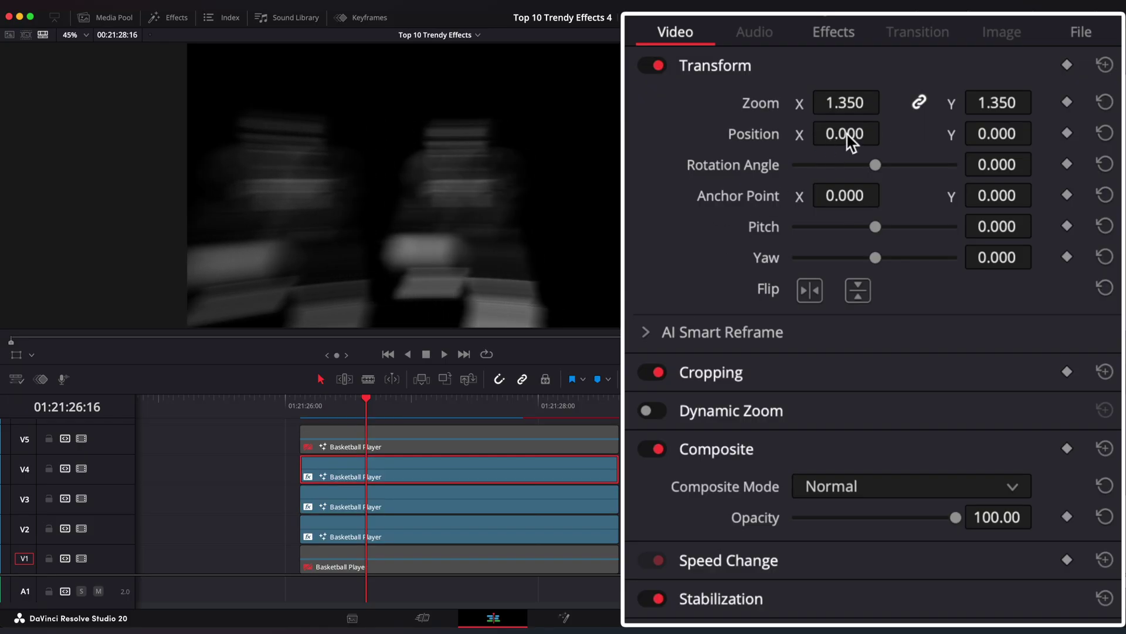
{"action": "left_click_drag", "start_coordinate": [847, 135], "coordinate": [888, 132]}
{"action": "left_click_drag", "start_coordinate": [339, 406], "coordinate": [415, 413]}
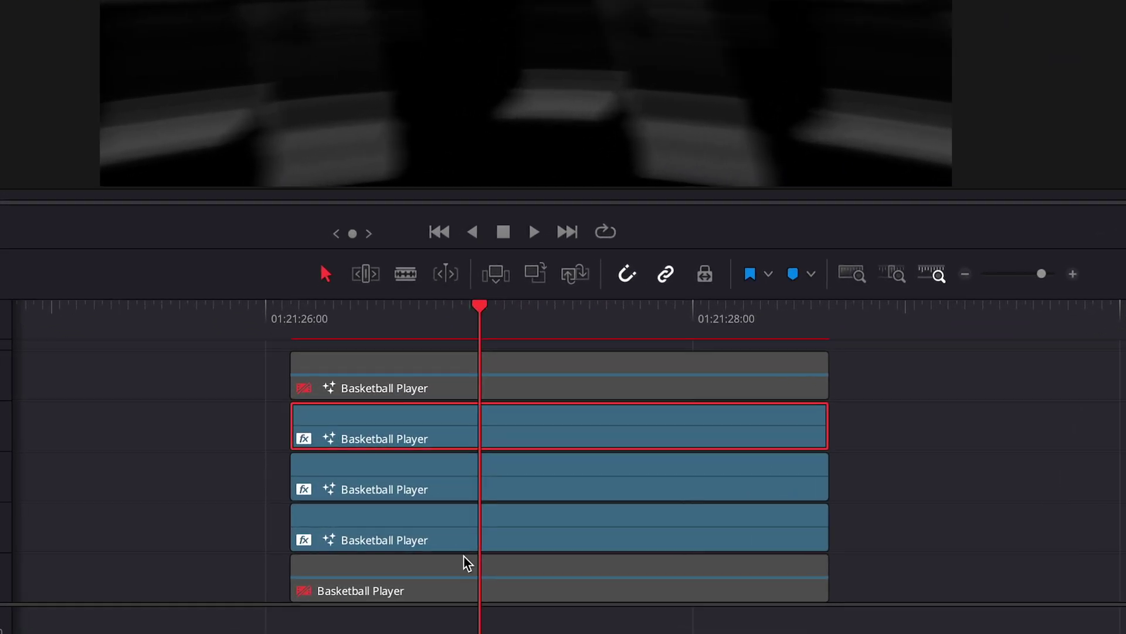
Enable the Basketball Player clips on Video 1 and Video 5 and play the composite from 01:21:26:03.
{"action": "left_click", "coordinate": [440, 579]}
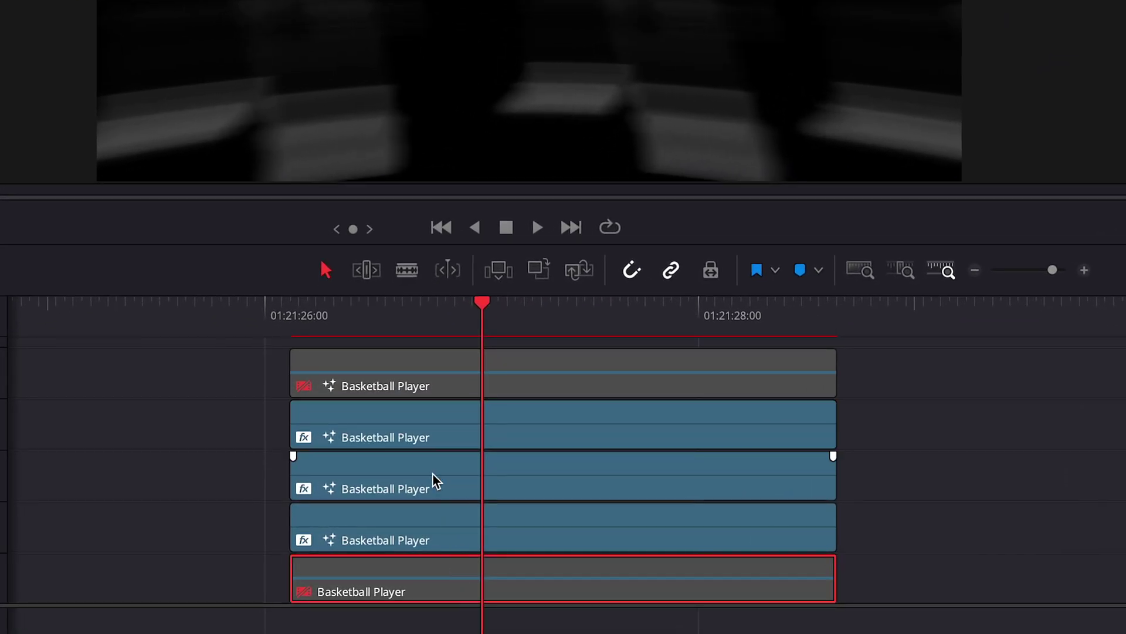
{"action": "key", "text": "d"}
{"action": "left_click", "coordinate": [447, 371]}
{"action": "key", "text": "d"}
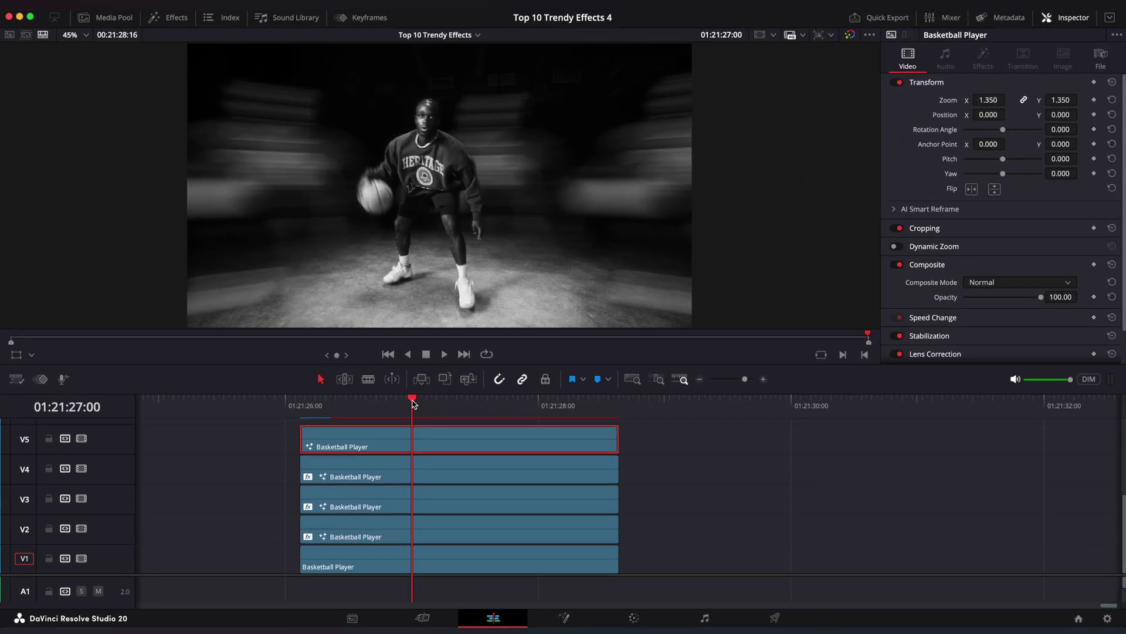
{"action": "left_click_drag", "start_coordinate": [413, 404], "coordinate": [300, 404]}
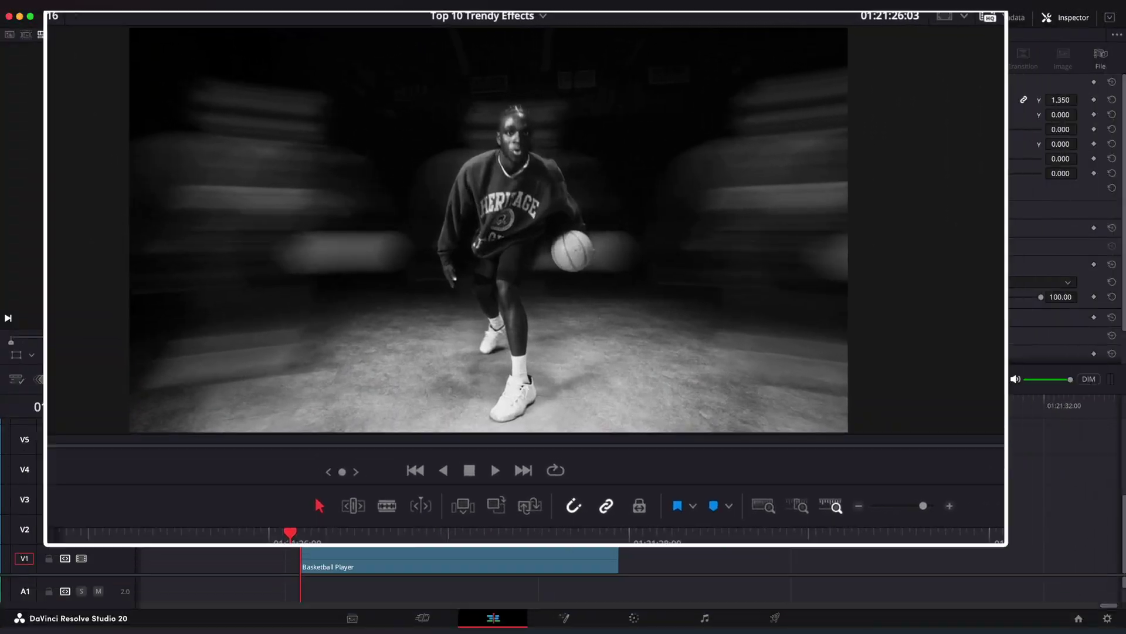
{"action": "key", "text": "space"}
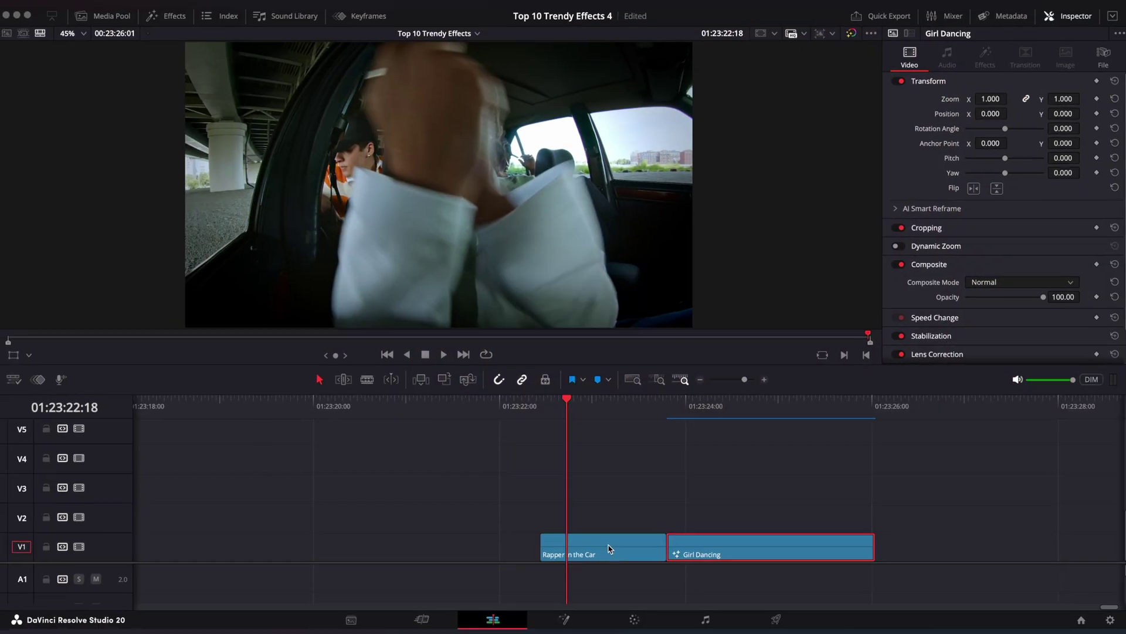
Duplicate the Girl Dancing clip onto Video 2 and extend its start back over the end of the Rapper in the Car clip.
{"action": "key", "text": "space"}
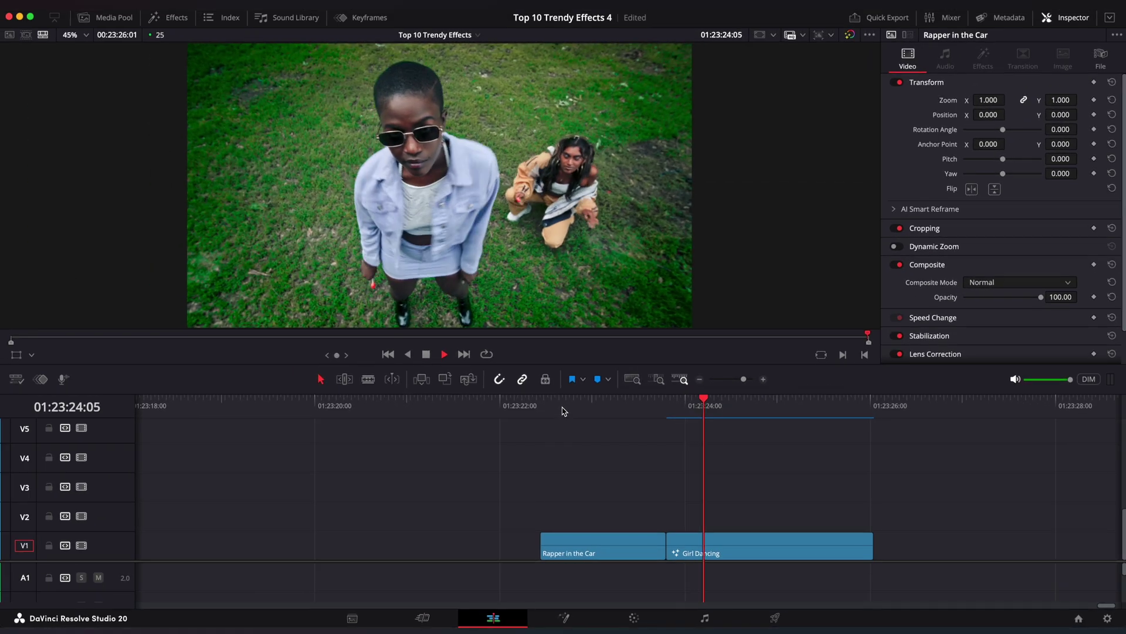
{"action": "left_click", "coordinate": [631, 407]}
{"action": "left_click_drag", "start_coordinate": [690, 545], "coordinate": [693, 524]}
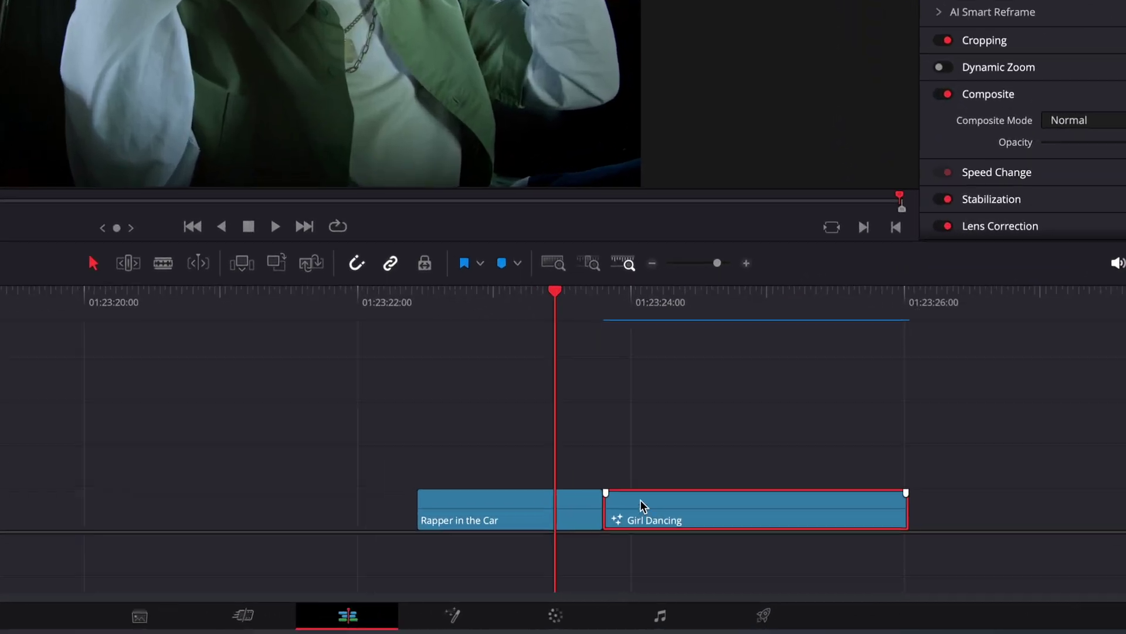
{"action": "left_click_drag", "start_coordinate": [621, 459], "coordinate": [622, 460]}
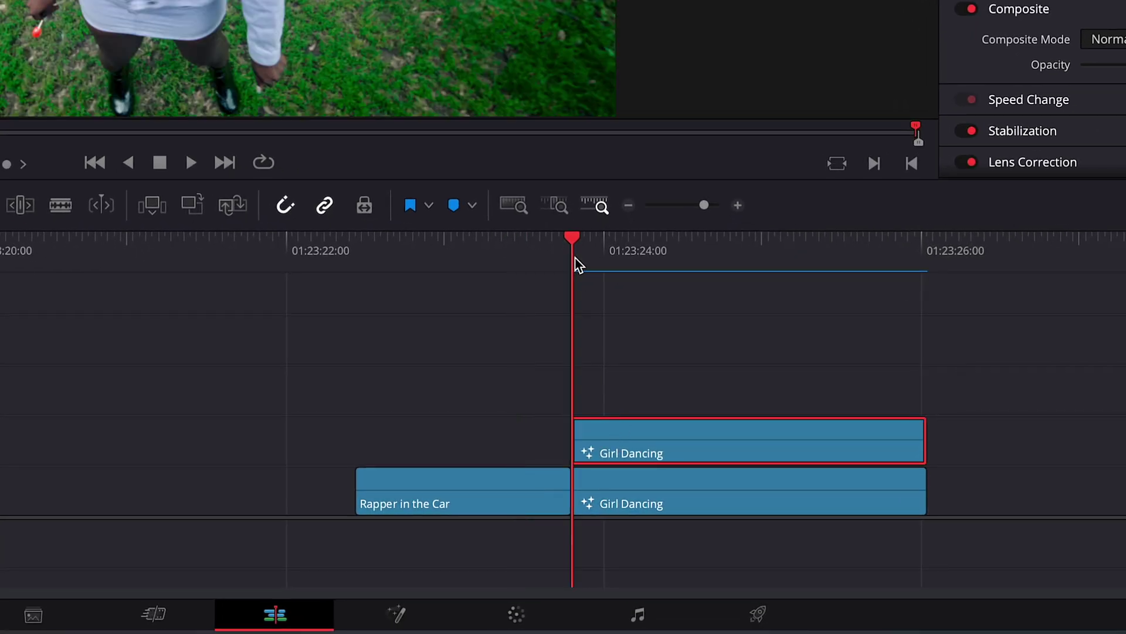
{"action": "key", "text": "e"}
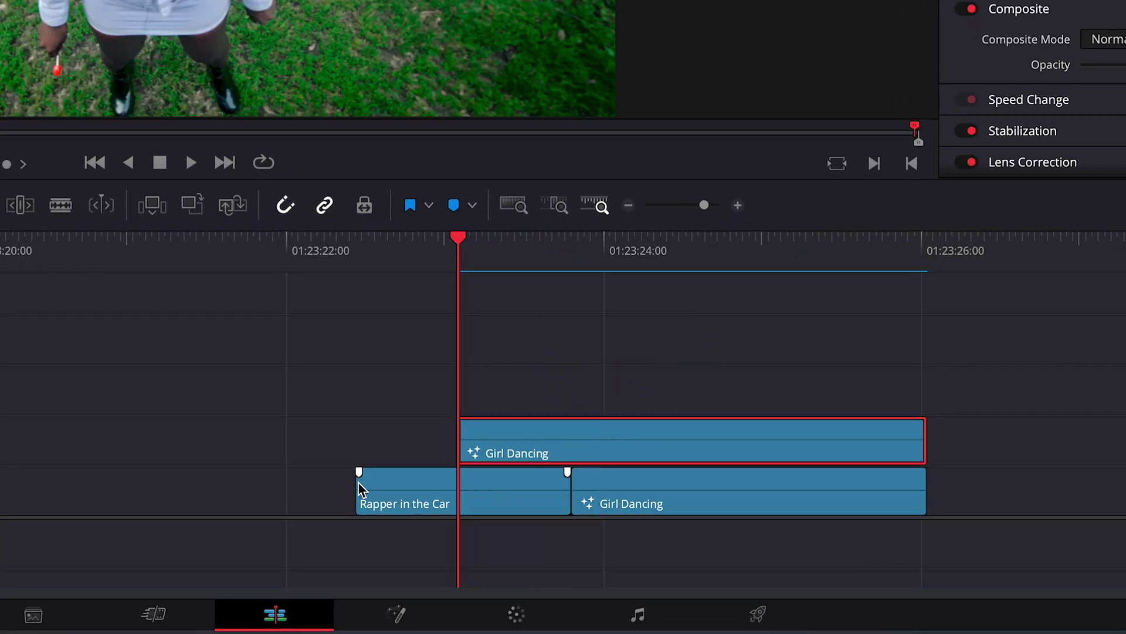
Disable both clips on Video 1 and open the extended Girl Dancing clip on Video 2 in Fusion.
{"action": "left_click_drag", "start_coordinate": [313, 492], "coordinate": [711, 492]}
{"action": "key", "text": "d"}
{"action": "left_click", "coordinate": [599, 447]}
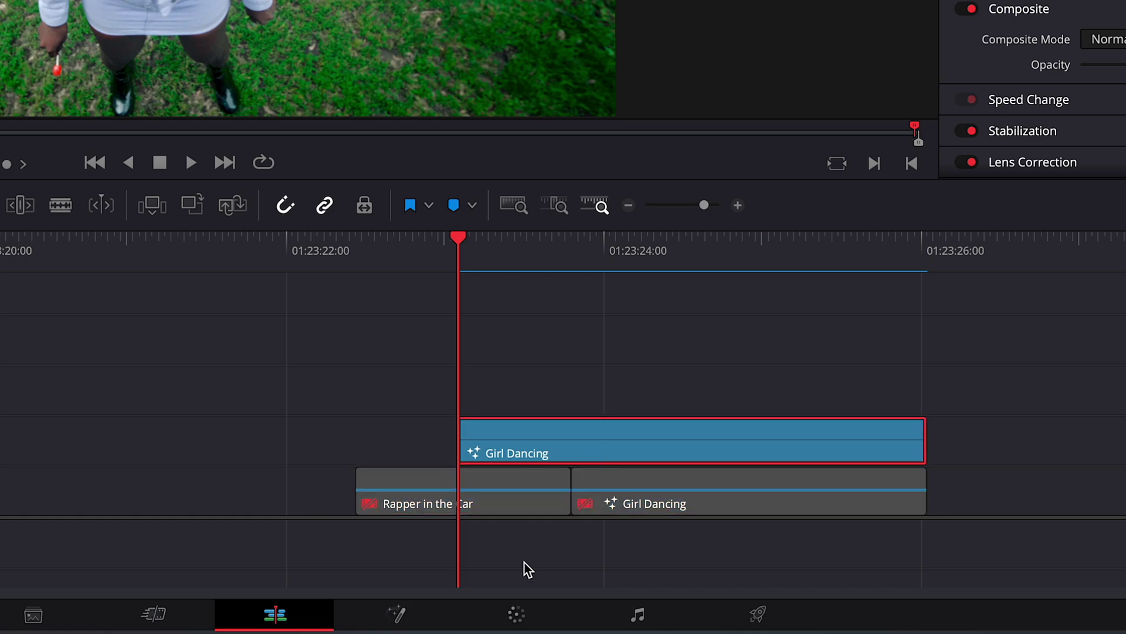
{"action": "left_click", "coordinate": [396, 614]}
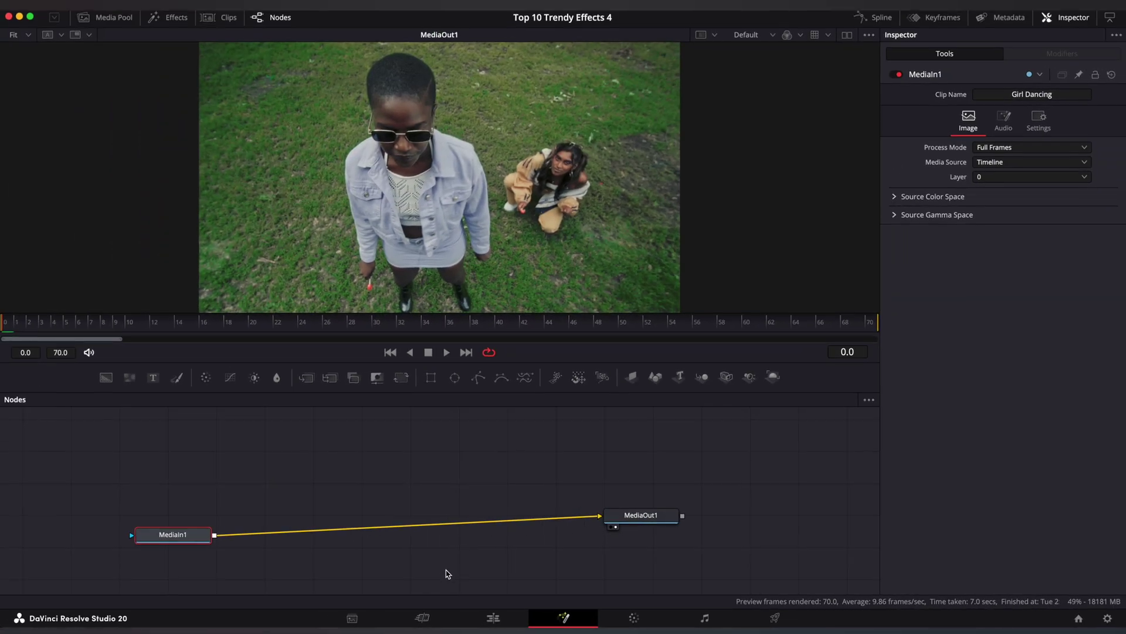
Add a Magic Mask after the MediaIn1 node and draw strokes over the standing woman's head, jacket, arms and legs.
{"action": "key", "text": "shift+space"}
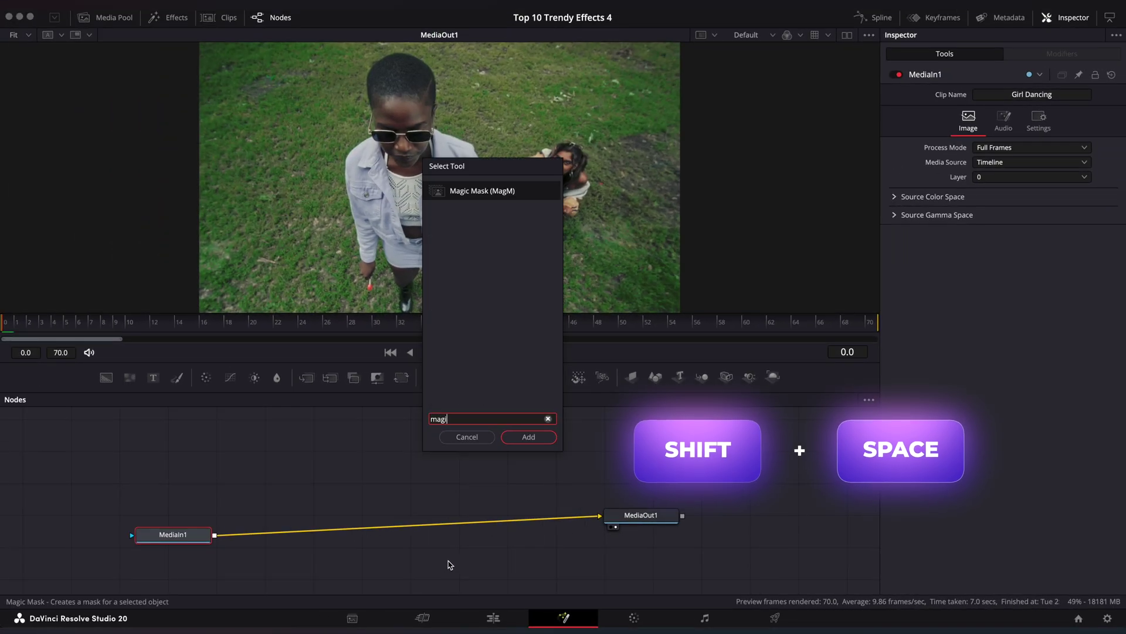
{"action": "key", "text": "Return"}
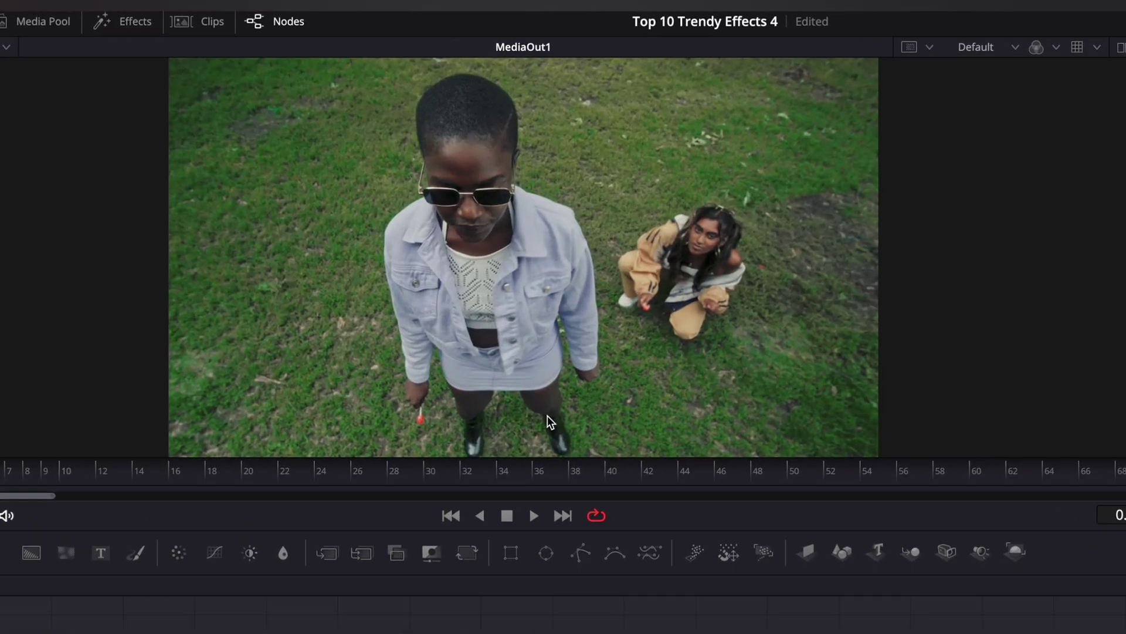
{"action": "mouse_move", "coordinate": [468, 304]}
{"action": "left_mouse_down"}
{"action": "mouse_move", "coordinate": [458, 268]}
{"action": "mouse_move", "coordinate": [484, 219]}
{"action": "left_mouse_up"}
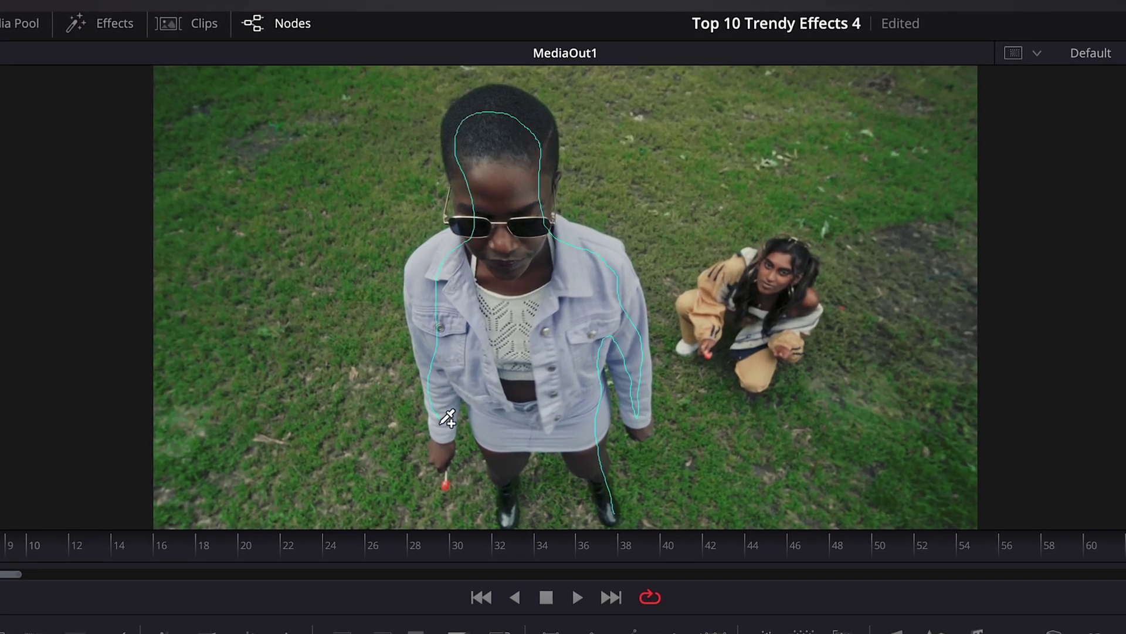
{"action": "mouse_move", "coordinate": [440, 423]}
{"action": "left_mouse_down"}
{"action": "mouse_move", "coordinate": [500, 479]}
{"action": "mouse_move", "coordinate": [561, 443]}
{"action": "mouse_move", "coordinate": [599, 458]}
{"action": "left_mouse_up"}
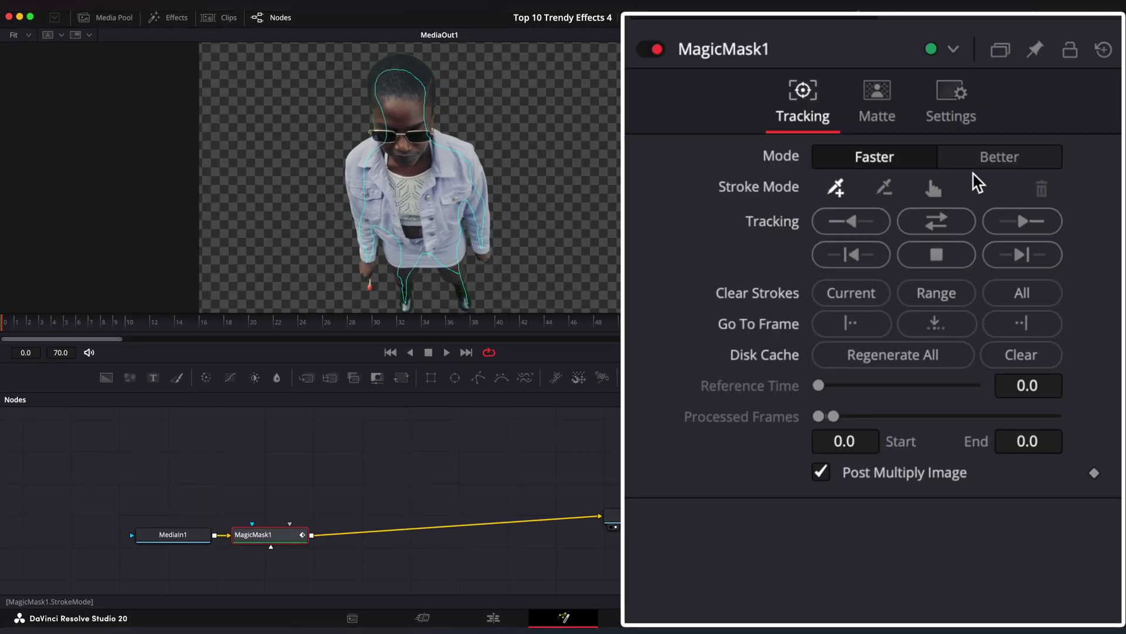
Set the Magic Mask mode to Better, track the mask forward through the clip and return to the Edit page.
{"action": "left_click", "coordinate": [991, 157]}
{"action": "left_click", "coordinate": [1021, 253]}
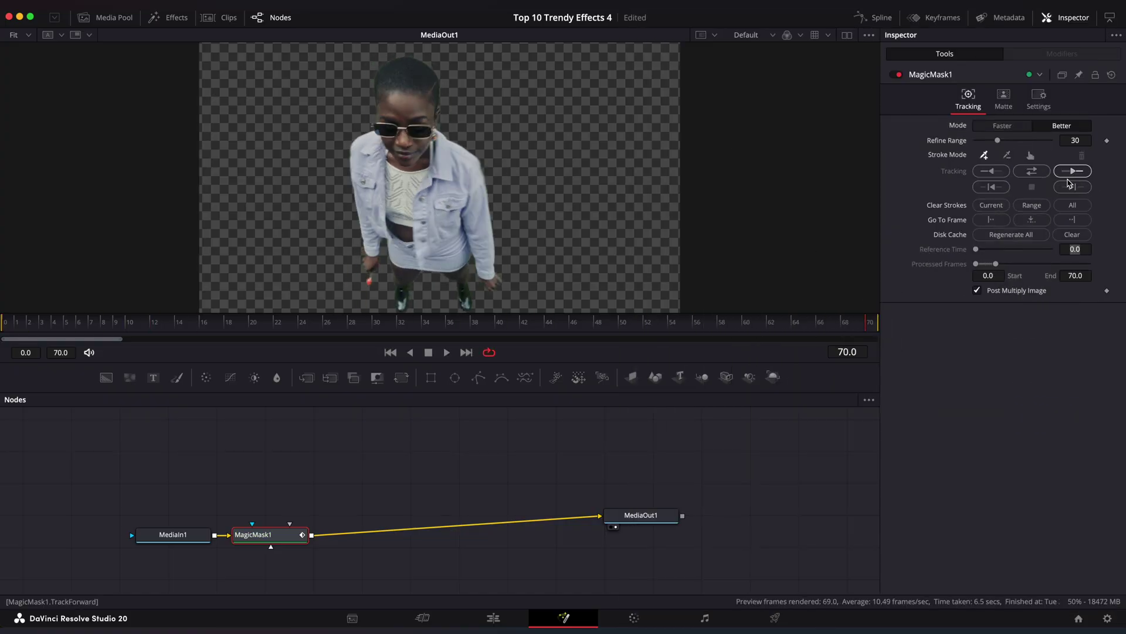
{"action": "left_click", "coordinate": [493, 617]}
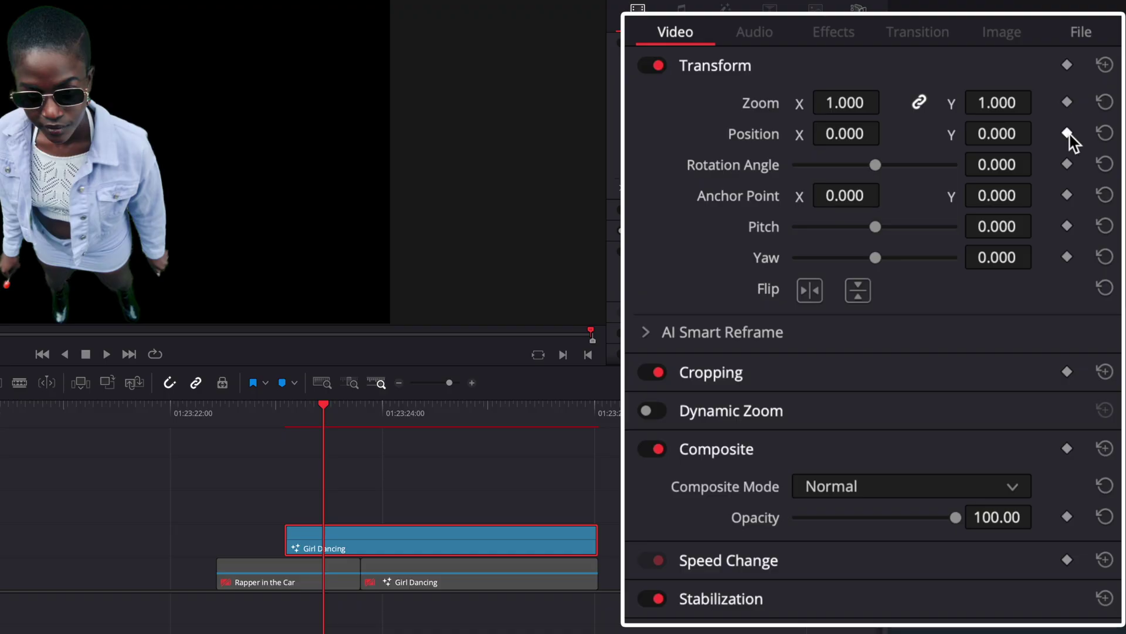
Keyframe the Video 2 clip's Position at 01:23:23:11 and set Position Y to 2400 at the clip's start, 01:23:23:02.
{"action": "left_click", "coordinate": [1094, 115]}
{"action": "left_click_drag", "start_coordinate": [634, 405], "coordinate": [606, 426]}
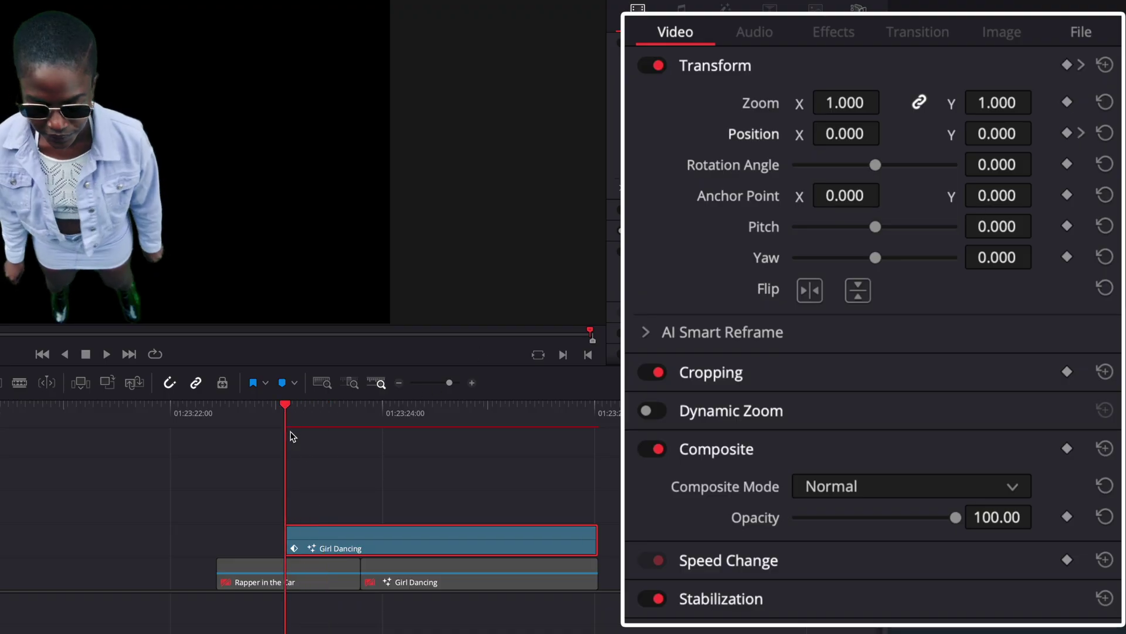
{"action": "left_click", "coordinate": [999, 134]}
{"action": "type", "text": "2400"}
{"action": "key", "text": "Return"}
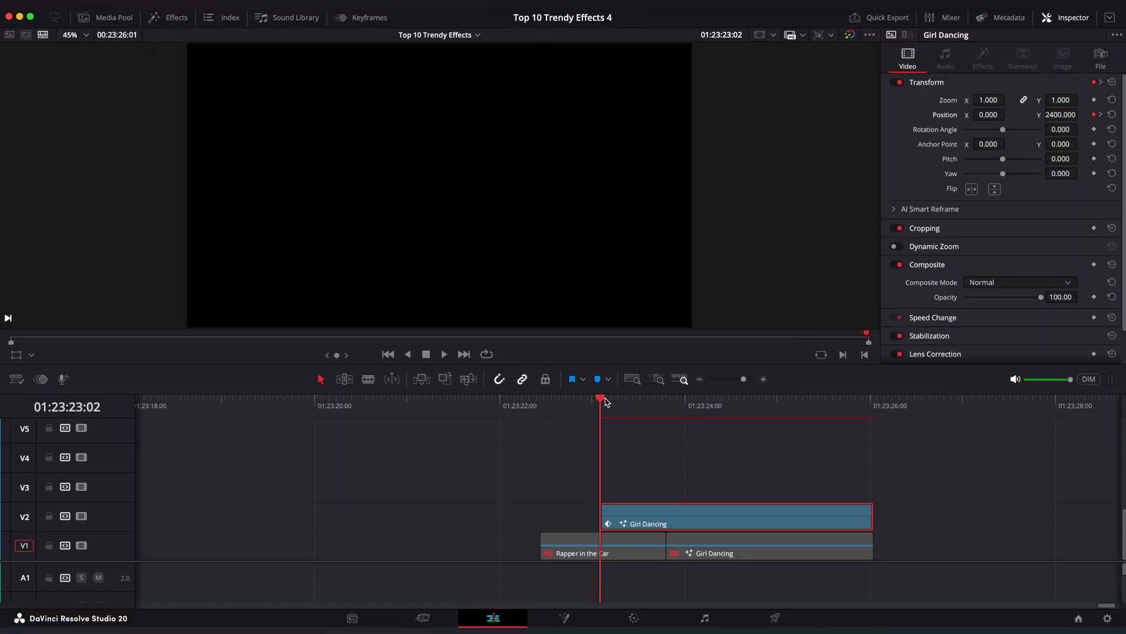
{"action": "mouse_move", "coordinate": [606, 401]}
{"action": "left_mouse_down"}
{"action": "mouse_move", "coordinate": [652, 405]}
{"action": "mouse_move", "coordinate": [606, 411]}
{"action": "left_mouse_up"}
Ease both Position Y keyframes in the curve view and lengthen the last keyframe's handle so the drop slows into place.
{"action": "left_click", "coordinate": [360, 17]}
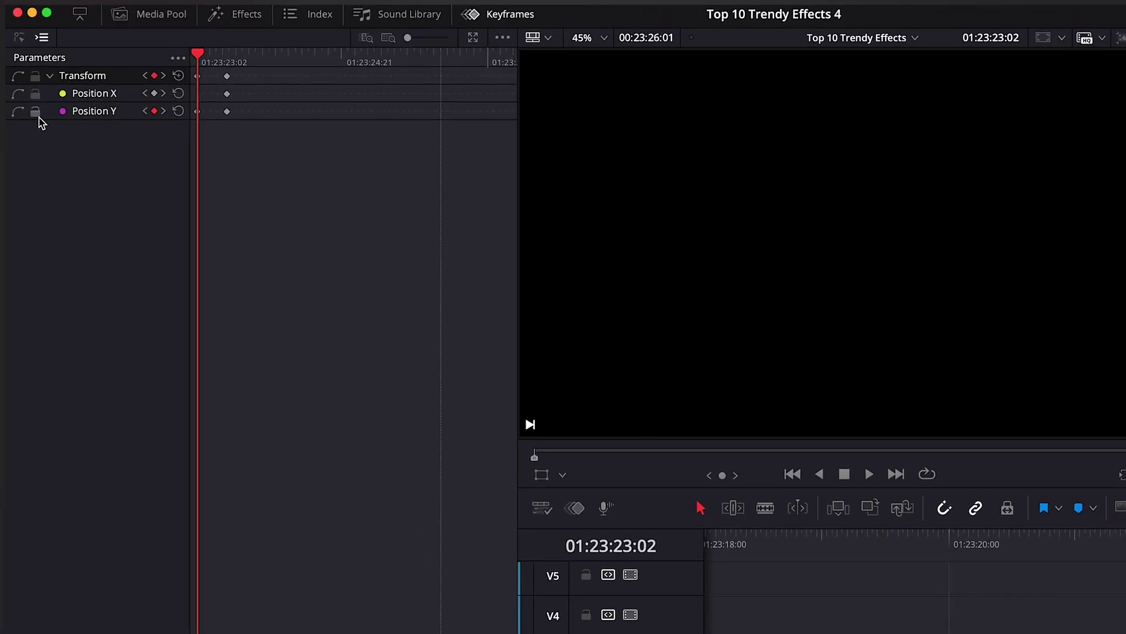
{"action": "left_click", "coordinate": [40, 40]}
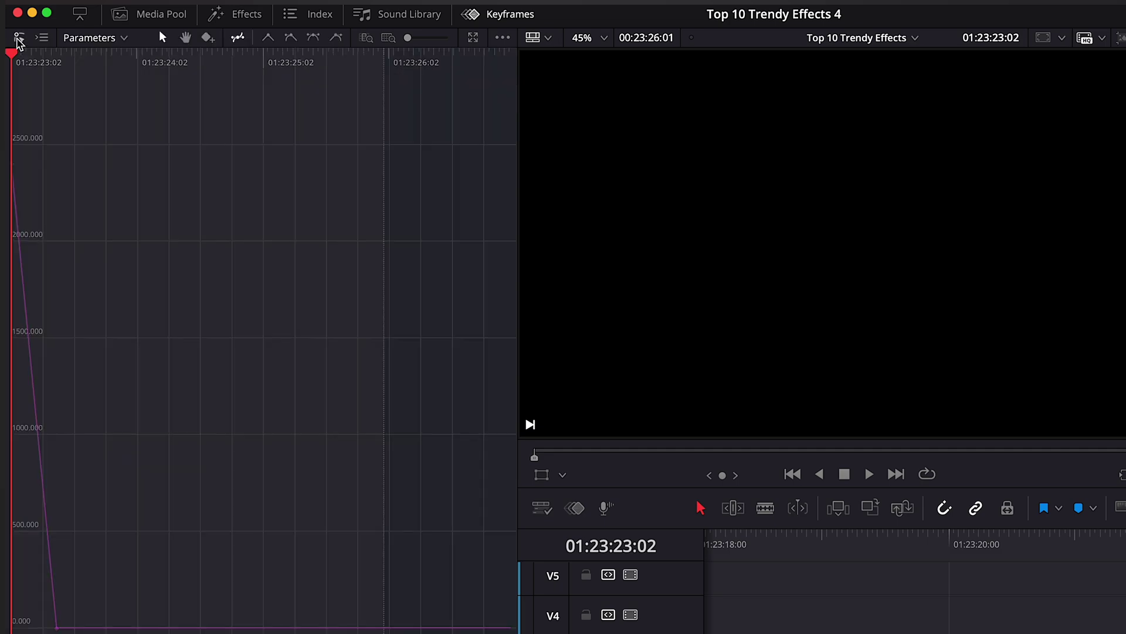
{"action": "left_click_drag", "start_coordinate": [409, 37], "coordinate": [450, 39]}
{"action": "left_click_drag", "start_coordinate": [470, 100], "coordinate": [17, 631]}
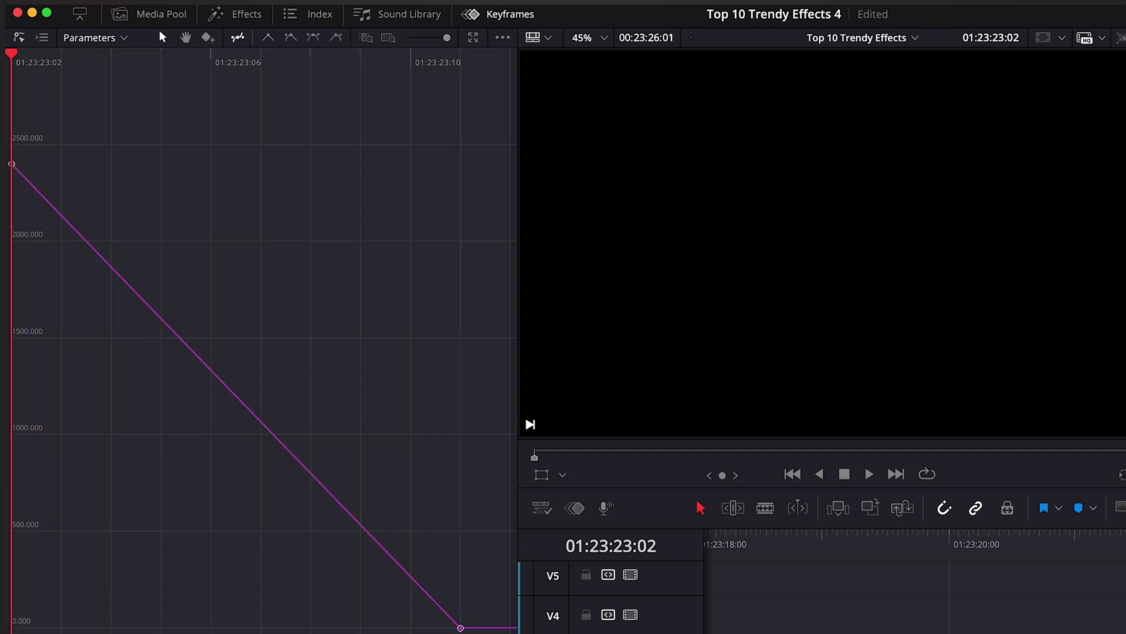
{"action": "left_click", "coordinate": [312, 37]}
{"action": "left_click_drag", "start_coordinate": [494, 572], "coordinate": [447, 631]}
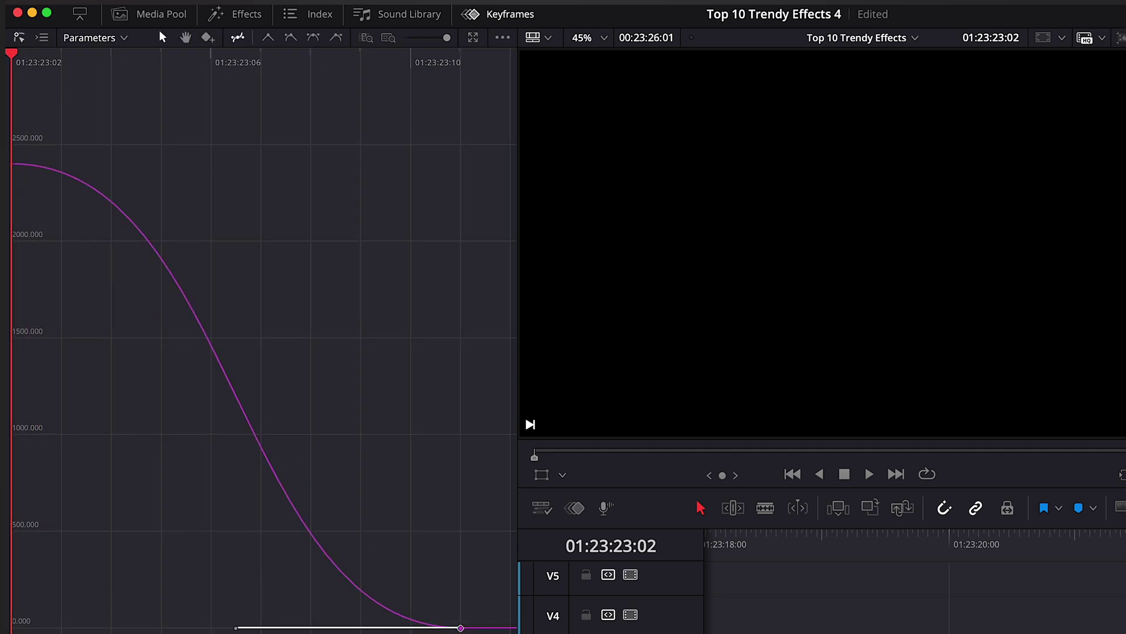
{"action": "left_click_drag", "start_coordinate": [236, 627], "coordinate": [45, 593]}
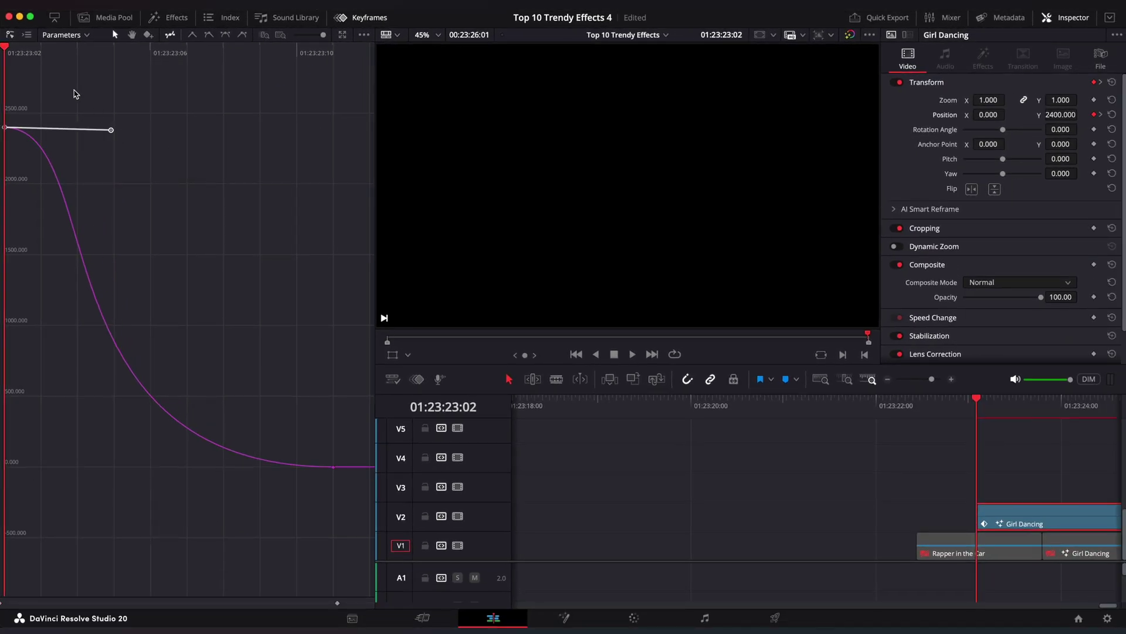
{"action": "left_click", "coordinate": [356, 21]}
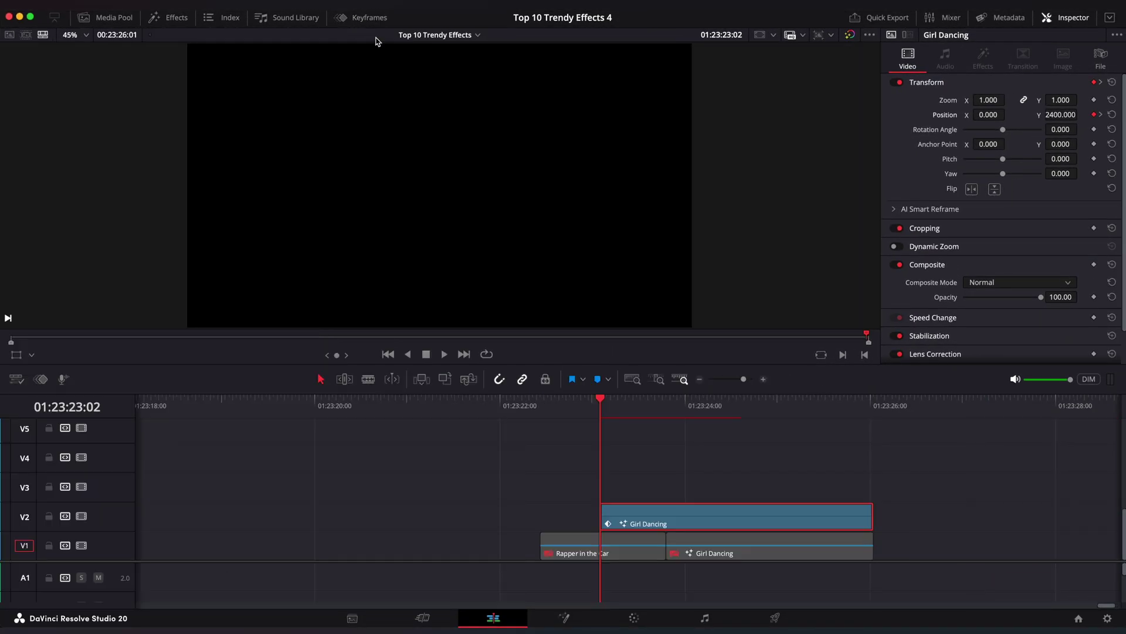
Play the masked woman's drop-in animation repeatedly from the start of the Video 2 clip.
{"action": "key", "text": "space"}
{"action": "left_click", "coordinate": [601, 407]}
{"action": "key", "text": "space"}
{"action": "left_click", "coordinate": [601, 407]}
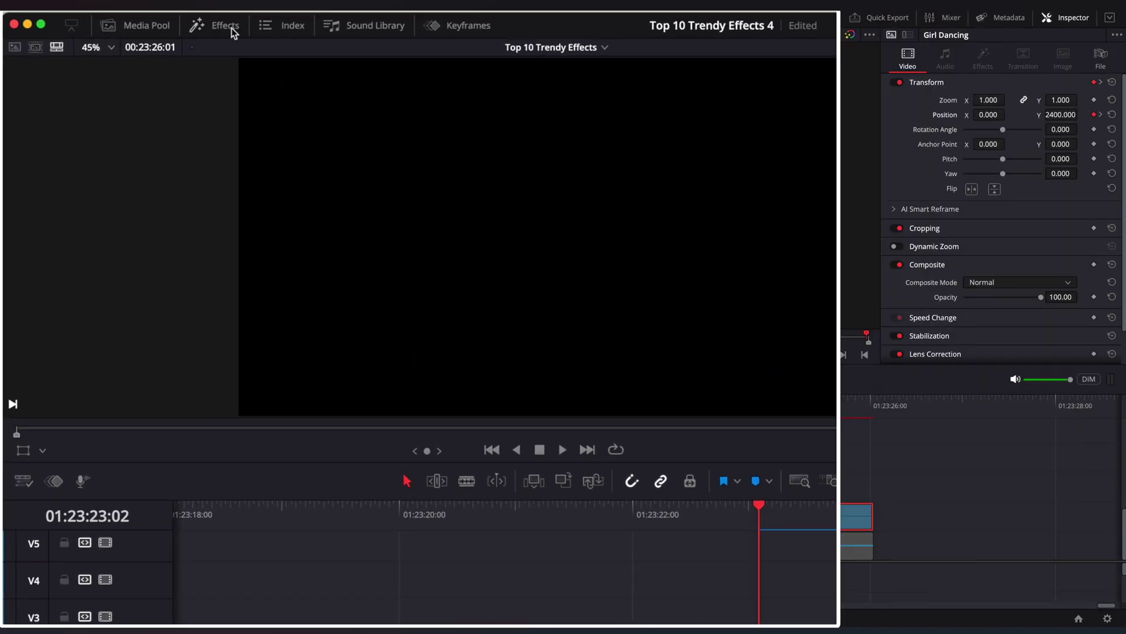
Find the Directional Blur effect in the Open FX library and apply it to the Girl Dancing clip on Video 2.
{"action": "left_click", "coordinate": [177, 19]}
{"action": "left_click", "coordinate": [78, 60]}
{"action": "key", "text": "BackSpace"}
{"action": "key", "text": "BackSpace"}
{"action": "key", "text": "BackSpace"}
{"action": "key", "text": "BackSpace"}
{"action": "key", "text": "BackSpace"}
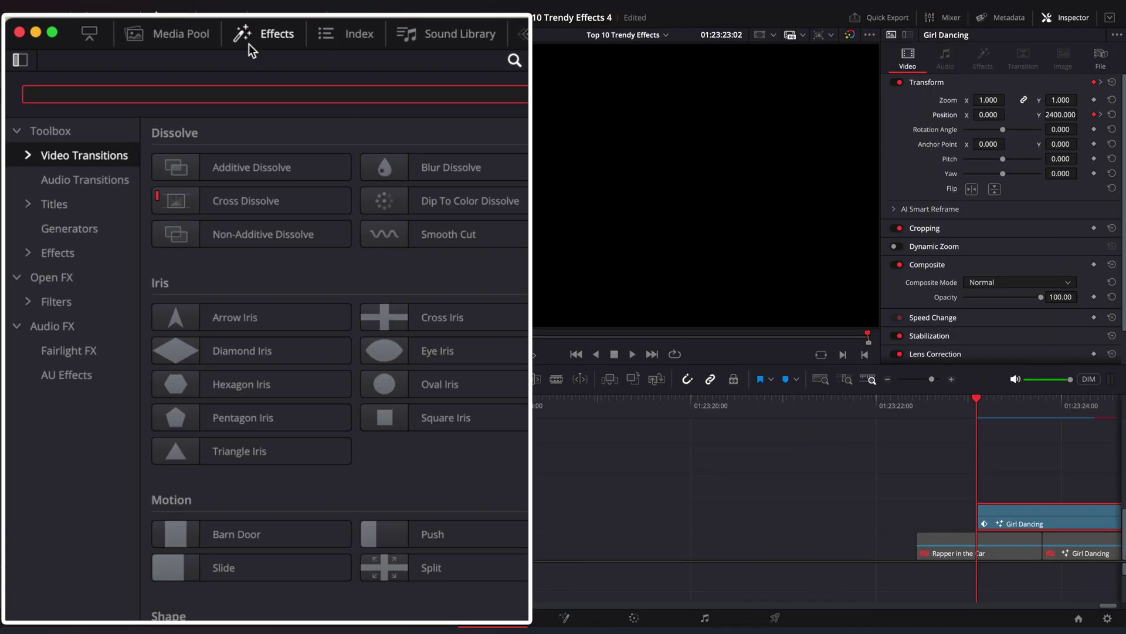
{"action": "left_click", "coordinate": [57, 253]}
{"action": "type", "text": "dire"}
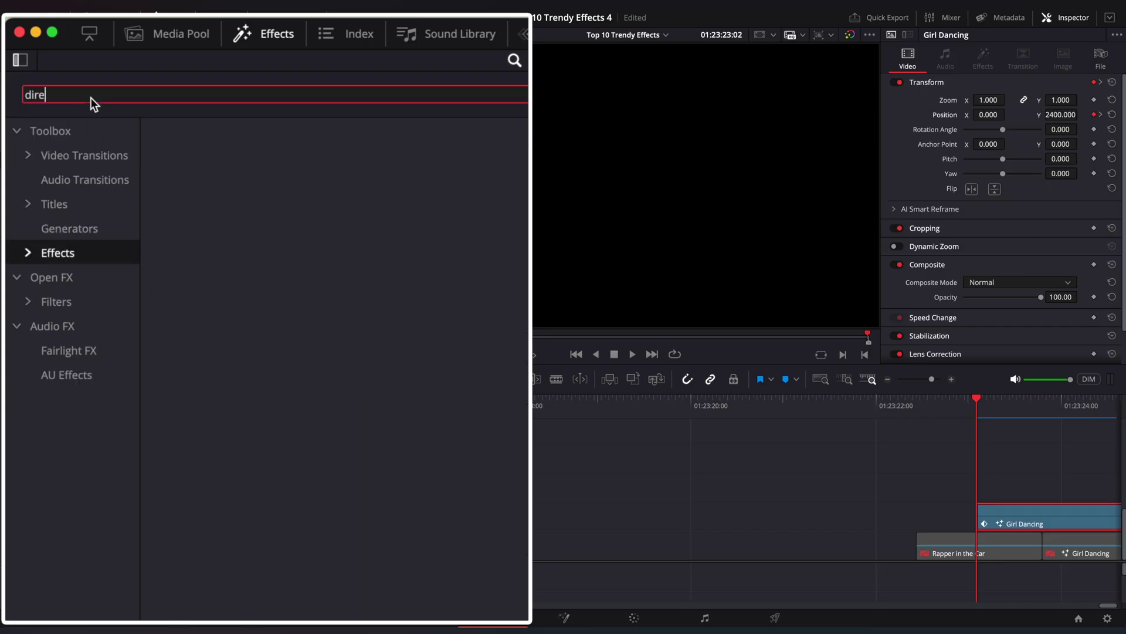
{"action": "left_click", "coordinate": [52, 278]}
{"action": "left_click_drag", "start_coordinate": [957, 515], "coordinate": [991, 519]}
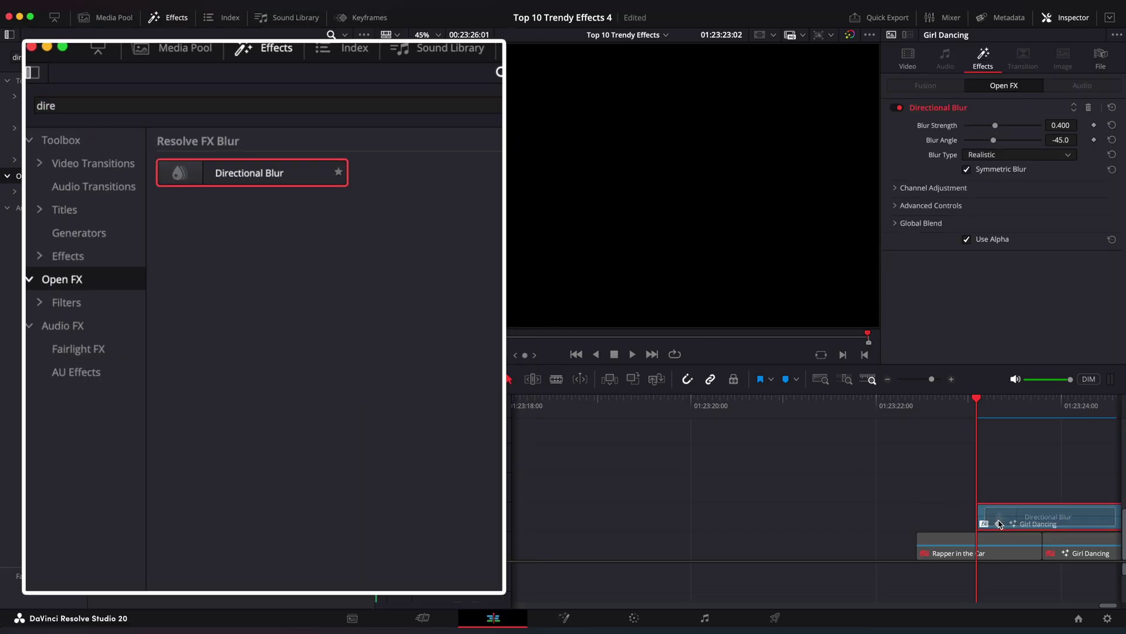
{"action": "left_click", "coordinate": [167, 17]}
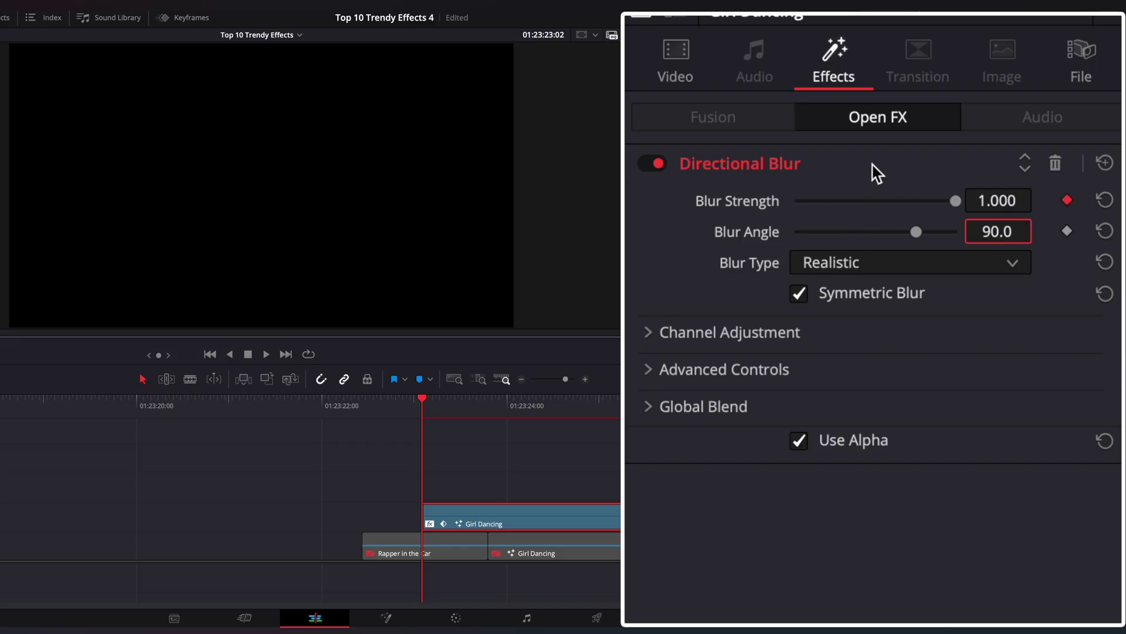
Go to the second Position keyframe and set the Directional Blur's Blur Strength to 0.
{"action": "left_click", "coordinate": [684, 69]}
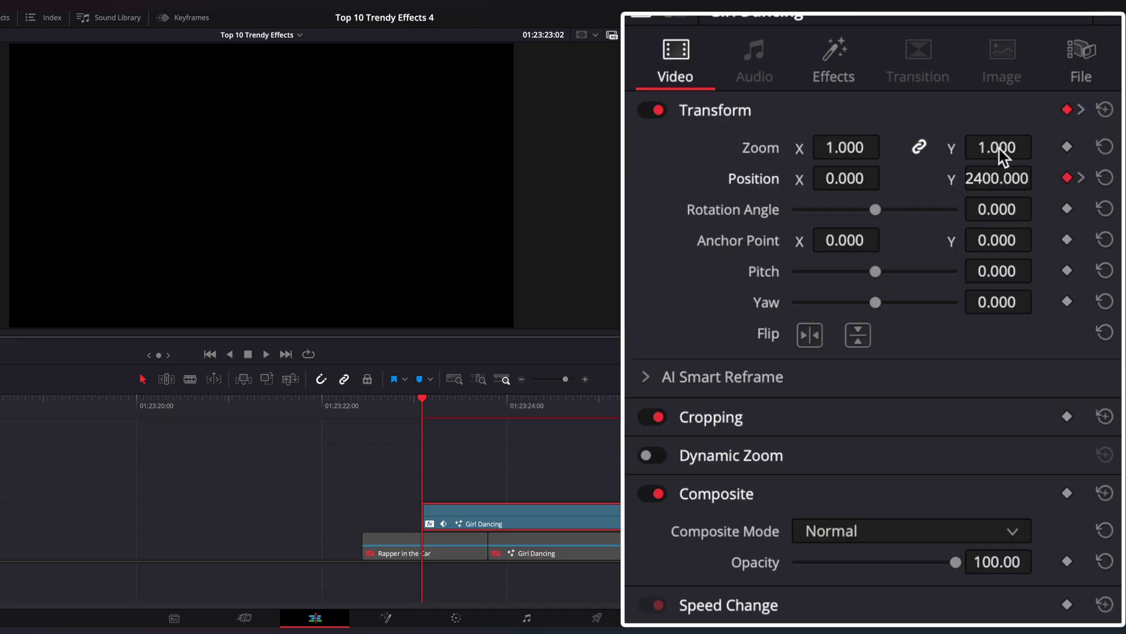
{"action": "left_click", "coordinate": [1082, 178]}
{"action": "left_click", "coordinate": [839, 76]}
{"action": "left_click_drag", "start_coordinate": [955, 200], "coordinate": [780, 205]}
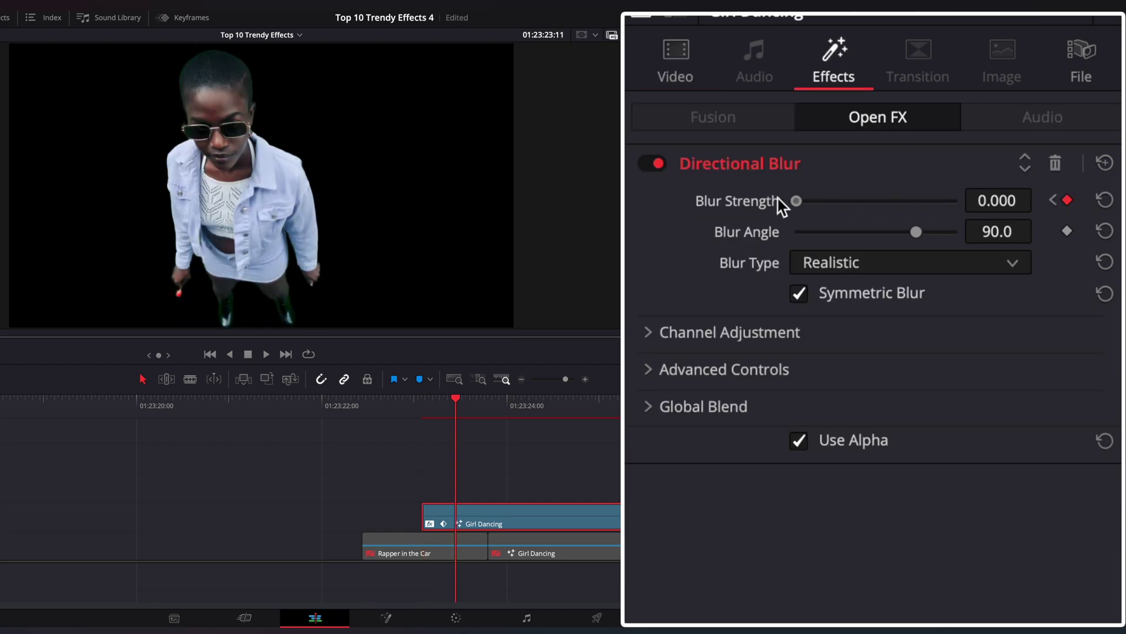
Select both Directional Blur strength keyframes in the curve view and ease the curve between them.
{"action": "left_click", "coordinate": [175, 20]}
{"action": "left_click", "coordinate": [27, 35]}
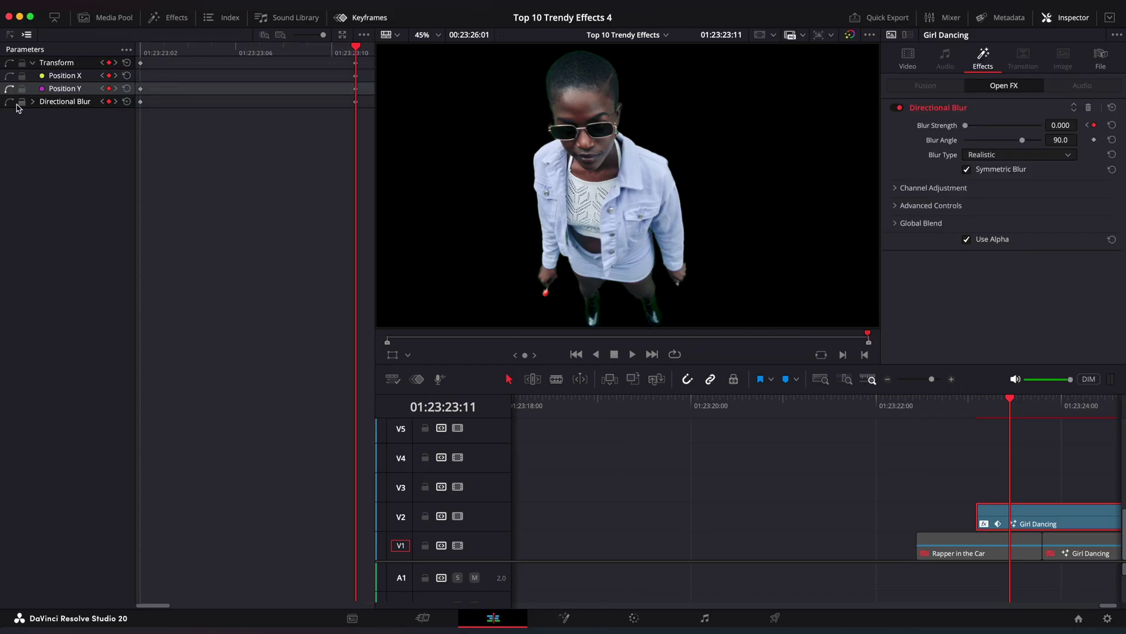
{"action": "left_click", "coordinate": [10, 36]}
{"action": "left_click_drag", "start_coordinate": [357, 71], "coordinate": [1, 537]}
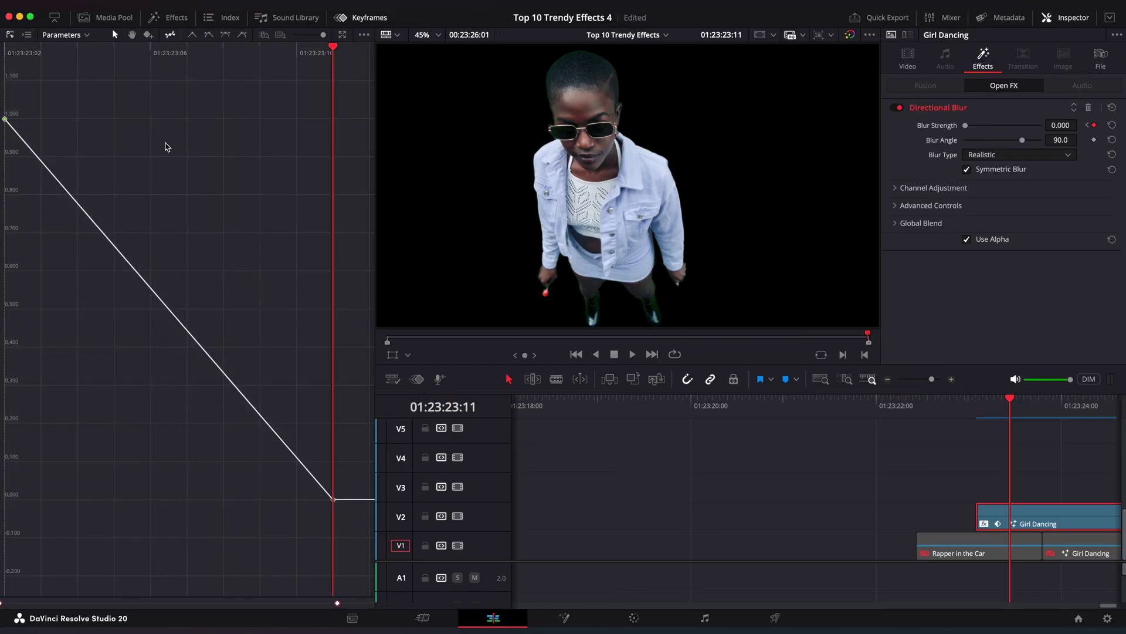
{"action": "left_click", "coordinate": [378, 22]}
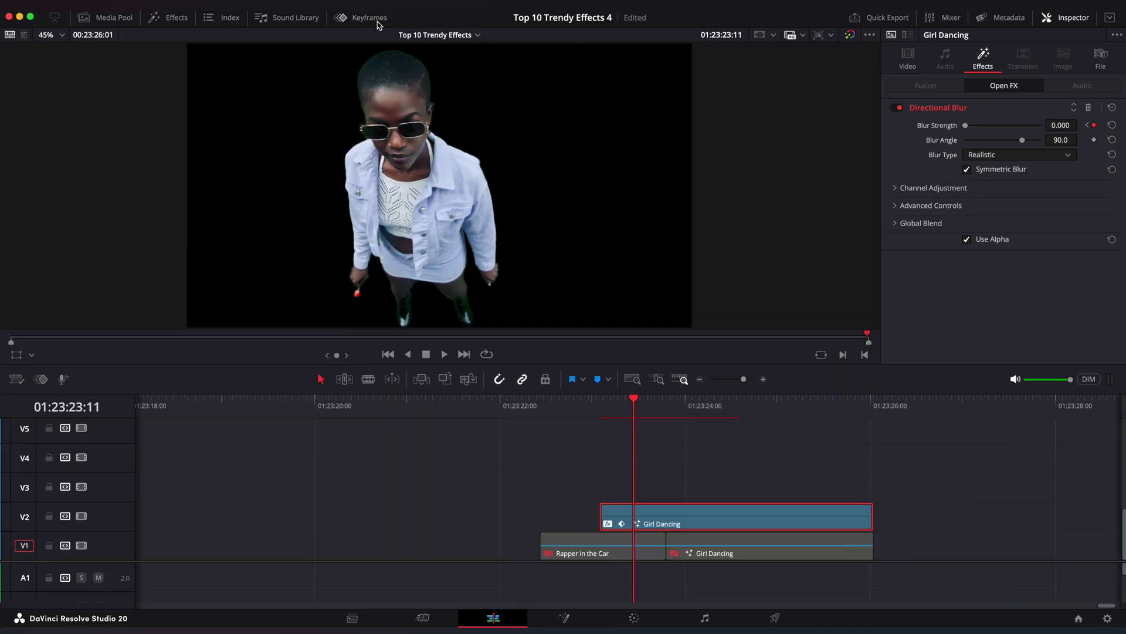
Play the blurred drop-in from the start of the Video 2 clip and return the playhead to 01:23:23:02.
{"action": "left_click", "coordinate": [605, 407]}
{"action": "key", "text": "space"}
{"action": "left_click", "coordinate": [605, 407]}
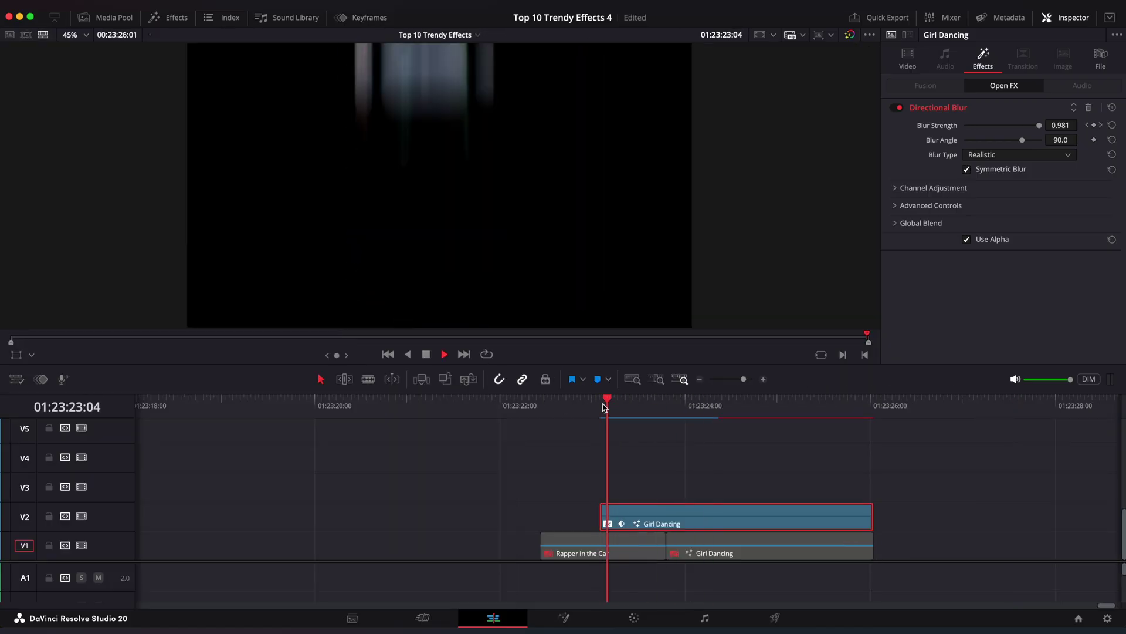
{"action": "left_click_drag", "start_coordinate": [609, 408], "coordinate": [604, 410]}
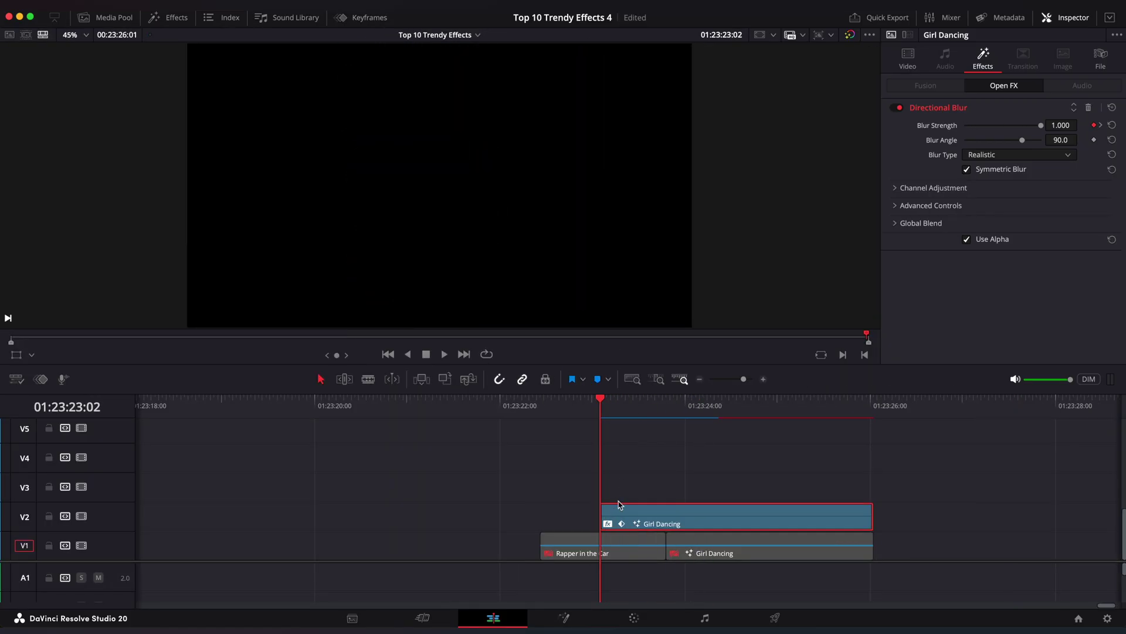
Move the masked Girl Dancing clip up to Video 5, with a duplicate on Video 4 whose Position and blur keyframes start about 4 frames later.
{"action": "left_click_drag", "start_coordinate": [621, 521], "coordinate": [627, 448]}
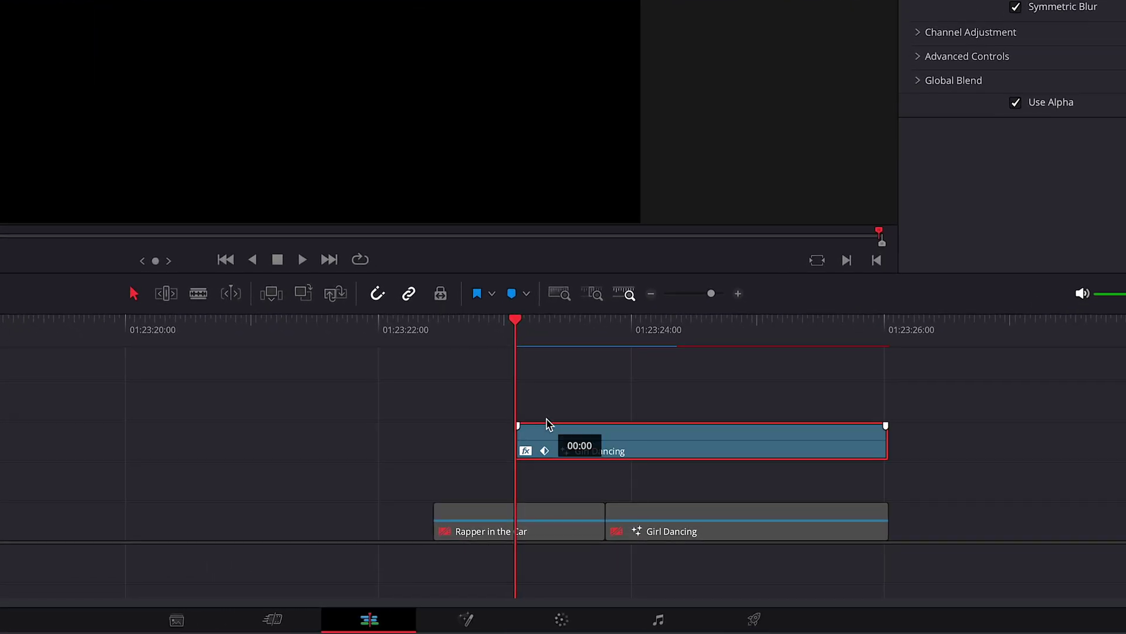
{"action": "left_click_drag", "start_coordinate": [551, 388], "coordinate": [562, 413]}
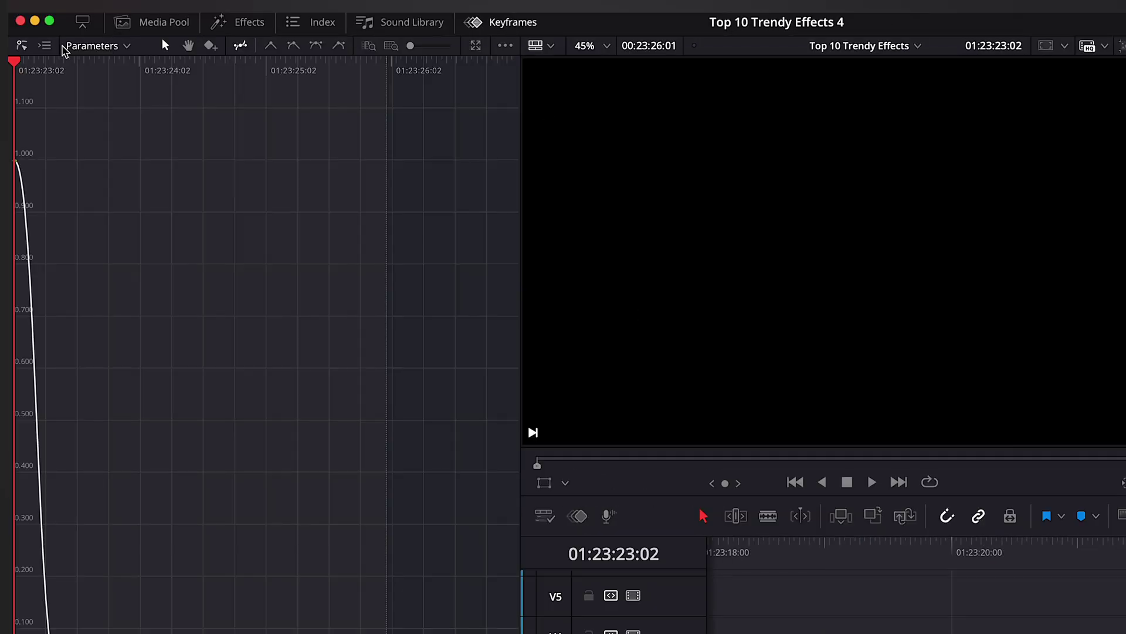
{"action": "left_click", "coordinate": [45, 47]}
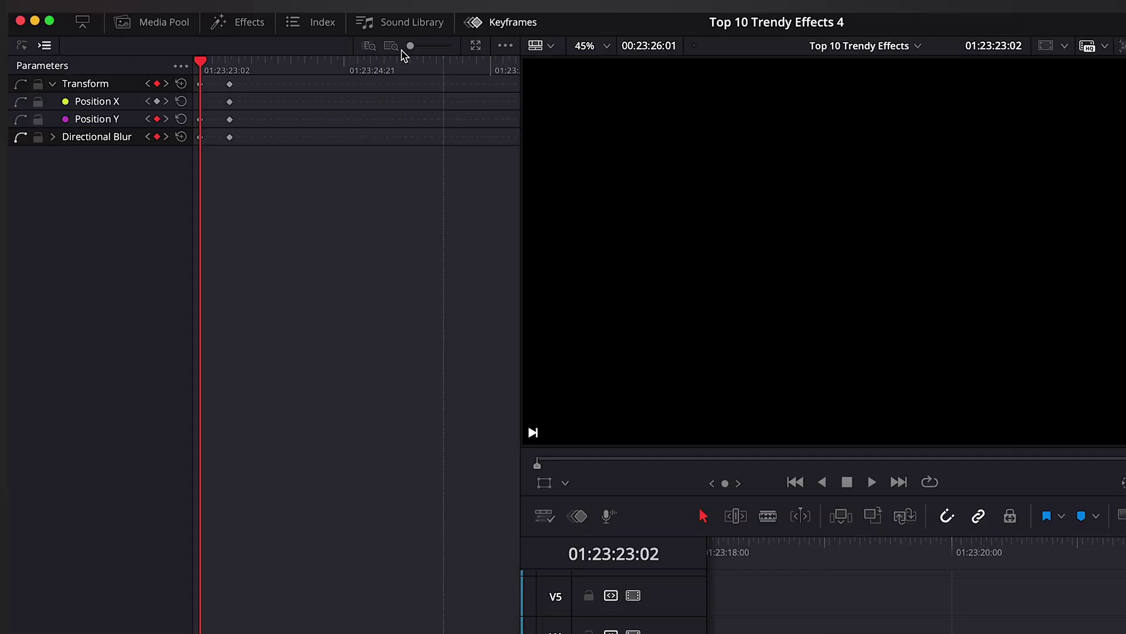
{"action": "left_click_drag", "start_coordinate": [357, 115], "coordinate": [189, 177]}
{"action": "left_click_drag", "start_coordinate": [305, 136], "coordinate": [317, 139]}
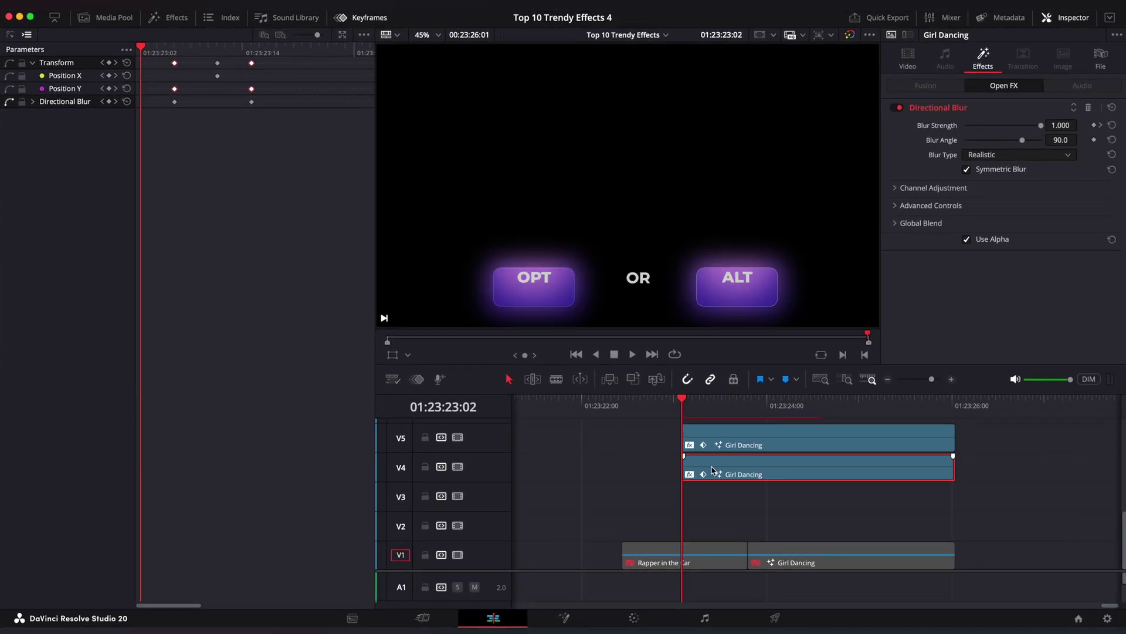
Duplicate the Video 4 clip onto Video 3 and shift that copy's Position and Directional Blur keyframes about 4 frames later still.
{"action": "left_click_drag", "start_coordinate": [712, 470], "coordinate": [712, 494]}
{"action": "left_click_drag", "start_coordinate": [296, 35], "coordinate": [314, 35]}
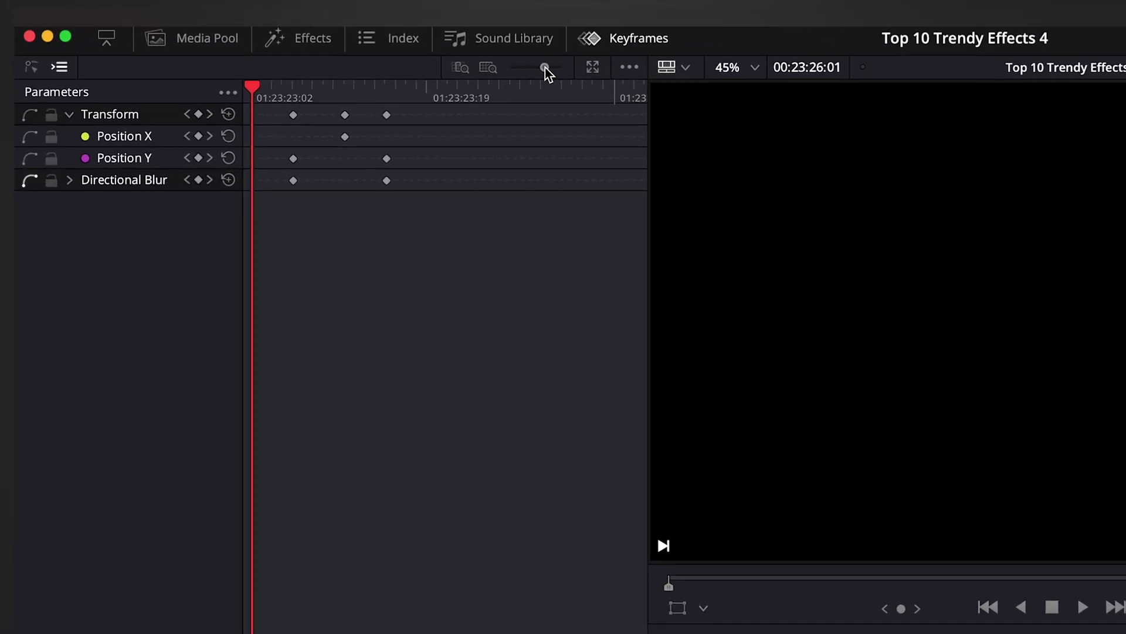
{"action": "left_click_drag", "start_coordinate": [545, 68], "coordinate": [550, 68]}
{"action": "left_click_drag", "start_coordinate": [493, 156], "coordinate": [341, 182]}
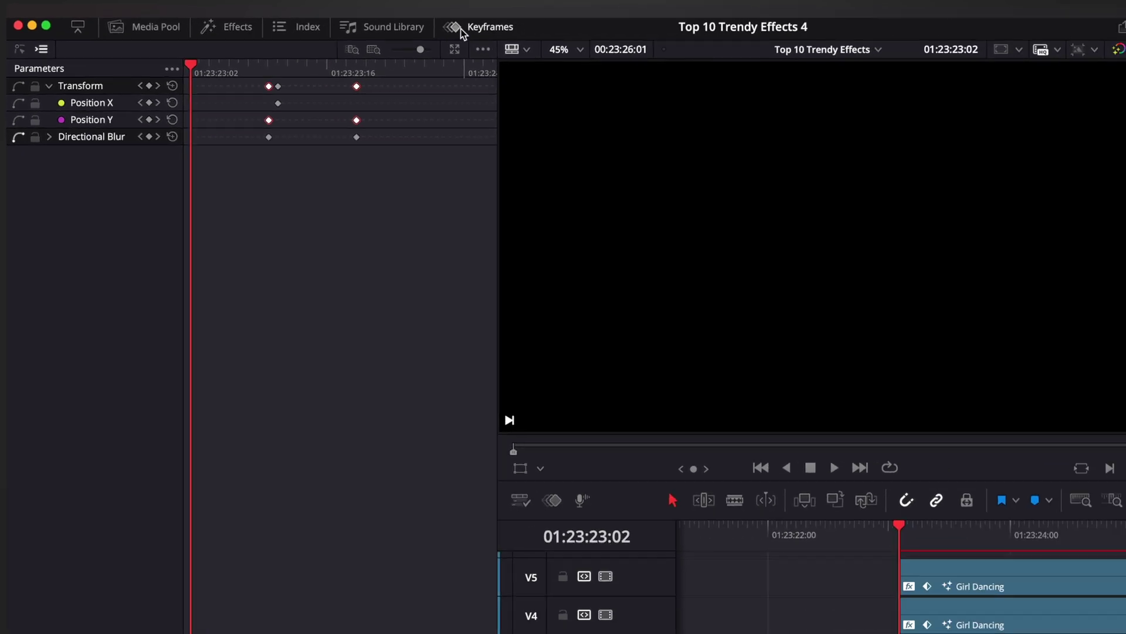
{"action": "left_click", "coordinate": [622, 39]}
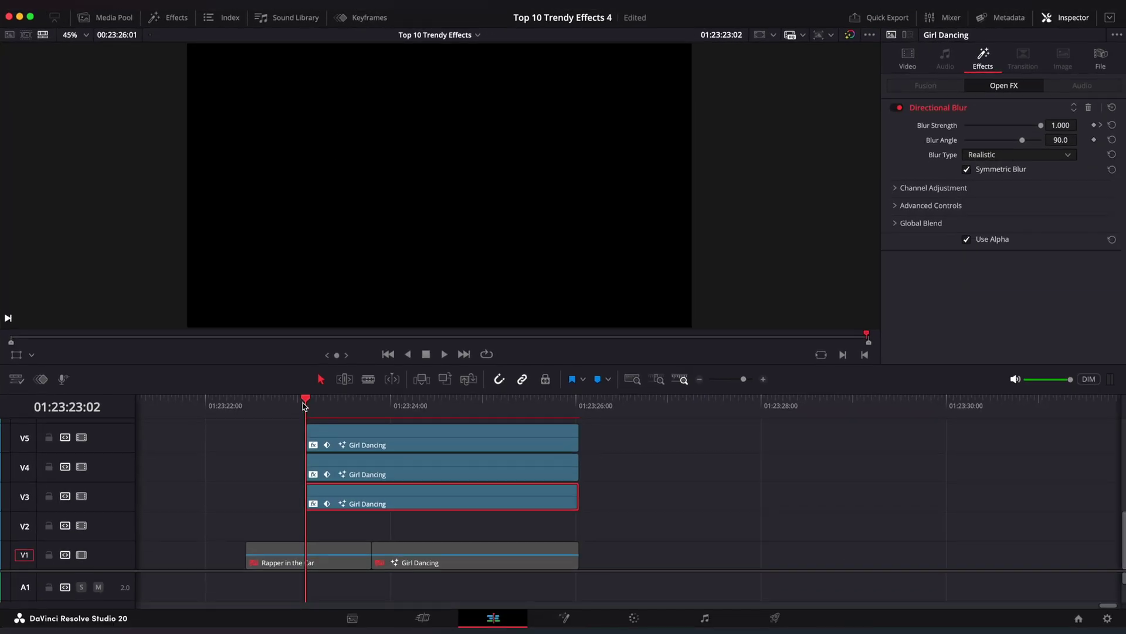
Play the staggered drop-ins, and move all three masked Girl Dancing clips down one track to Video 4, 3 and 2.
{"action": "key", "text": "space"}
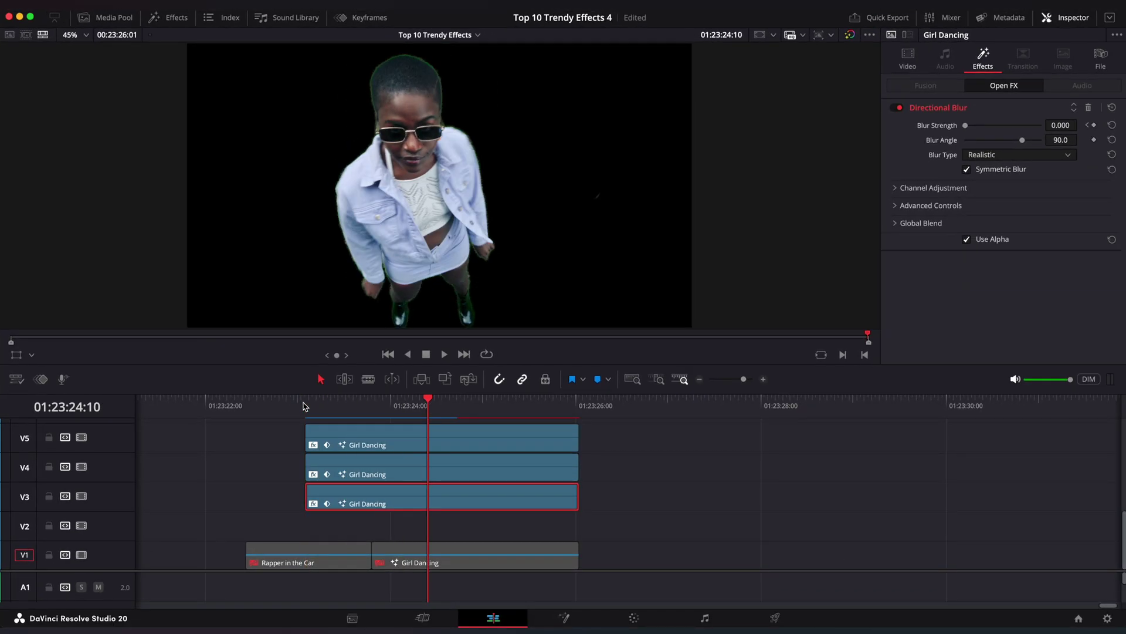
{"action": "left_click_drag", "start_coordinate": [352, 479], "coordinate": [381, 506]}
{"action": "key", "text": "alt+Down"}
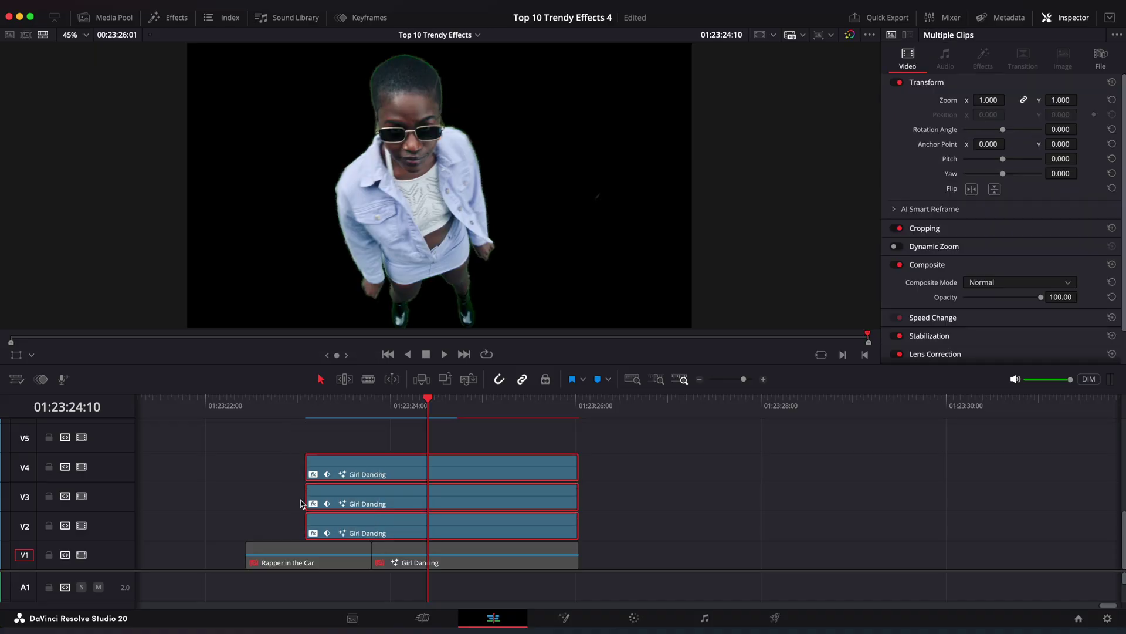
Re-enable the Rapper in the Car and Girl Dancing clips on Video 1.
{"action": "scroll", "coordinate": [369, 491], "scroll_direction": "left", "scroll_amount": 5}
{"action": "left_click_drag", "start_coordinate": [348, 551], "coordinate": [571, 560]}
{"action": "key", "text": "d"}
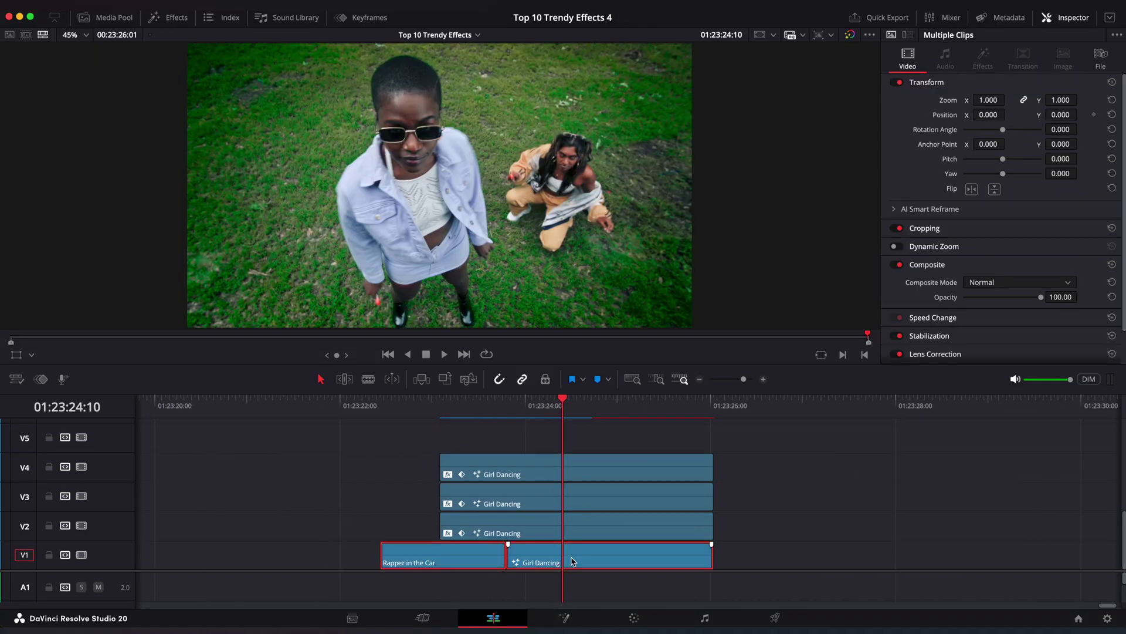
Find the Camera Shake video transition, apply it to the cut between the two Video 1 clips, and shorten it to 21 frames.
{"action": "left_click", "coordinate": [170, 18]}
{"action": "left_click", "coordinate": [524, 93]}
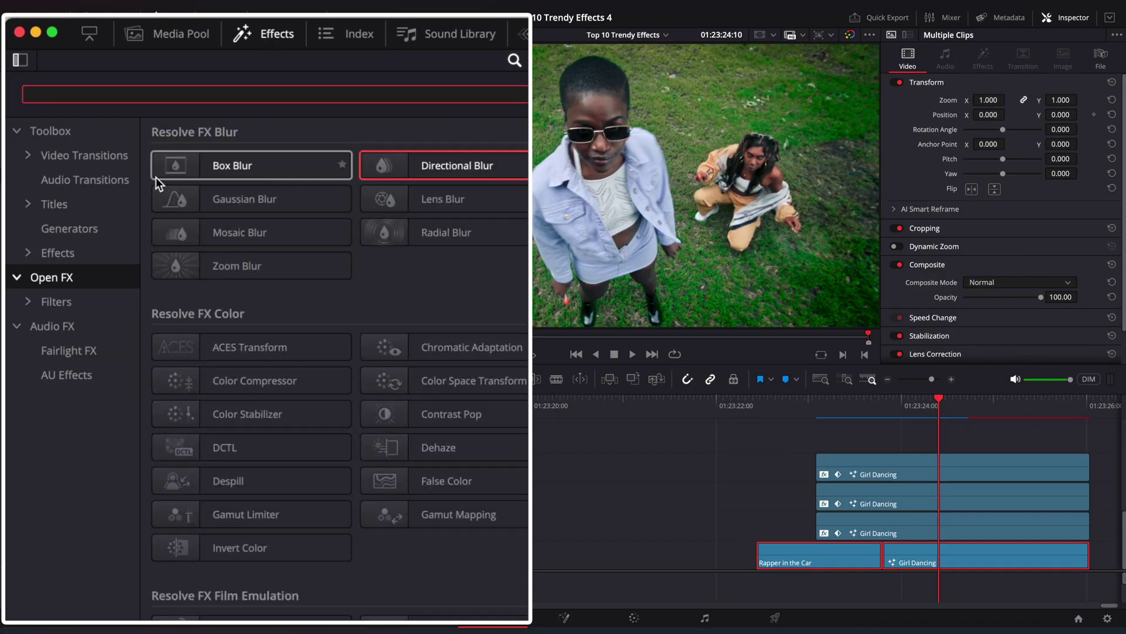
{"action": "left_click", "coordinate": [102, 161]}
{"action": "left_click", "coordinate": [112, 96]}
{"action": "type", "text": "shake"}
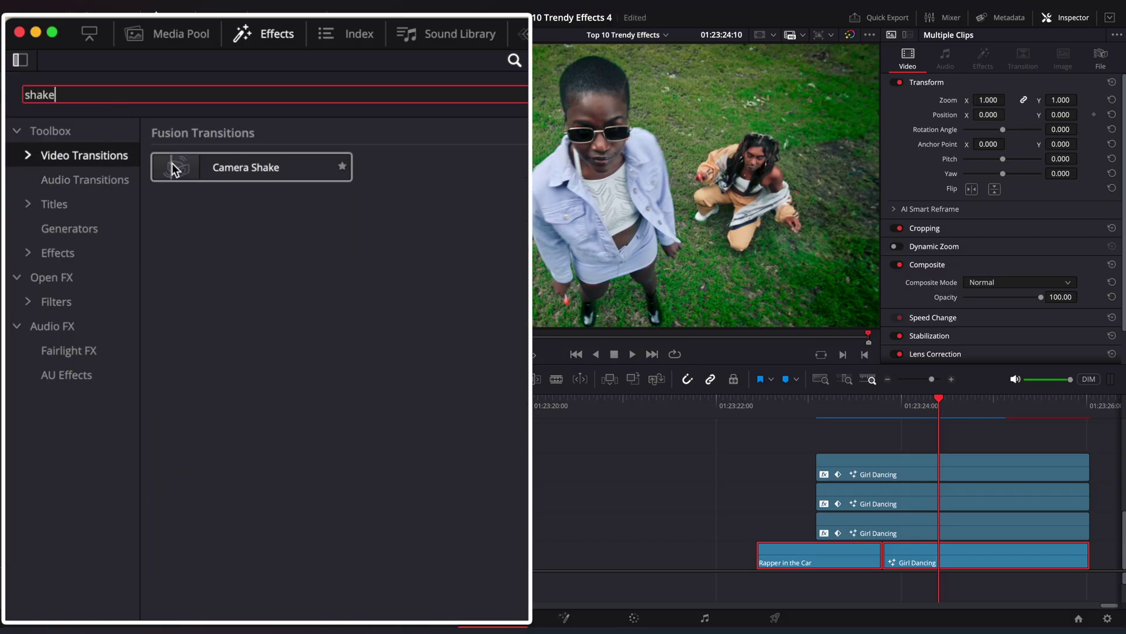
{"action": "left_click_drag", "start_coordinate": [109, 106], "coordinate": [846, 552]}
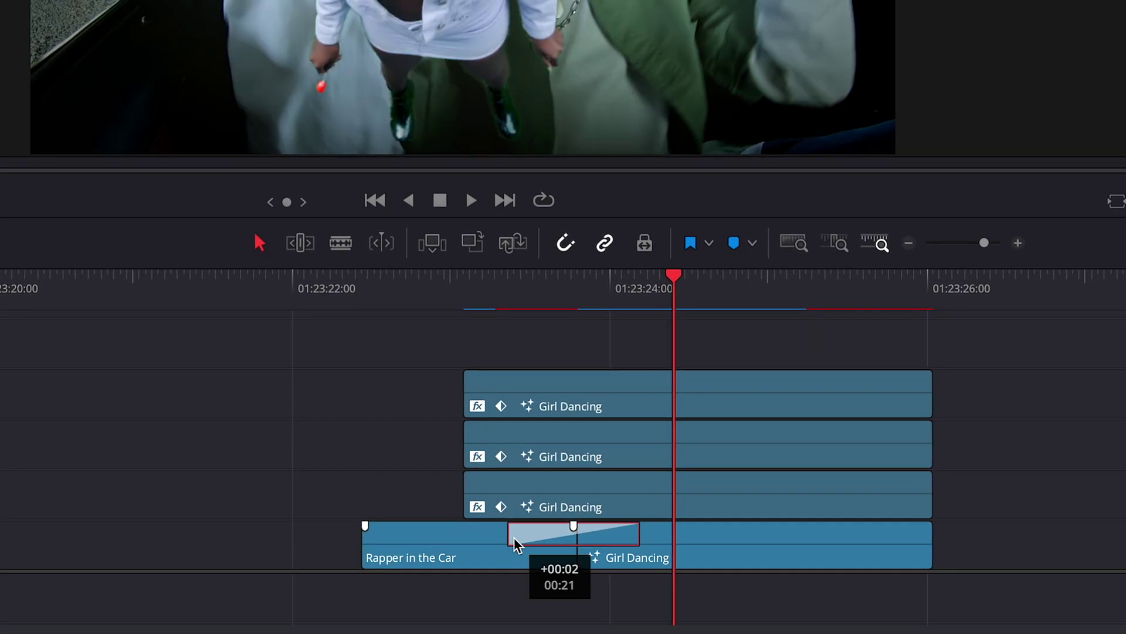
{"action": "left_click_drag", "start_coordinate": [514, 537], "coordinate": [516, 537]}
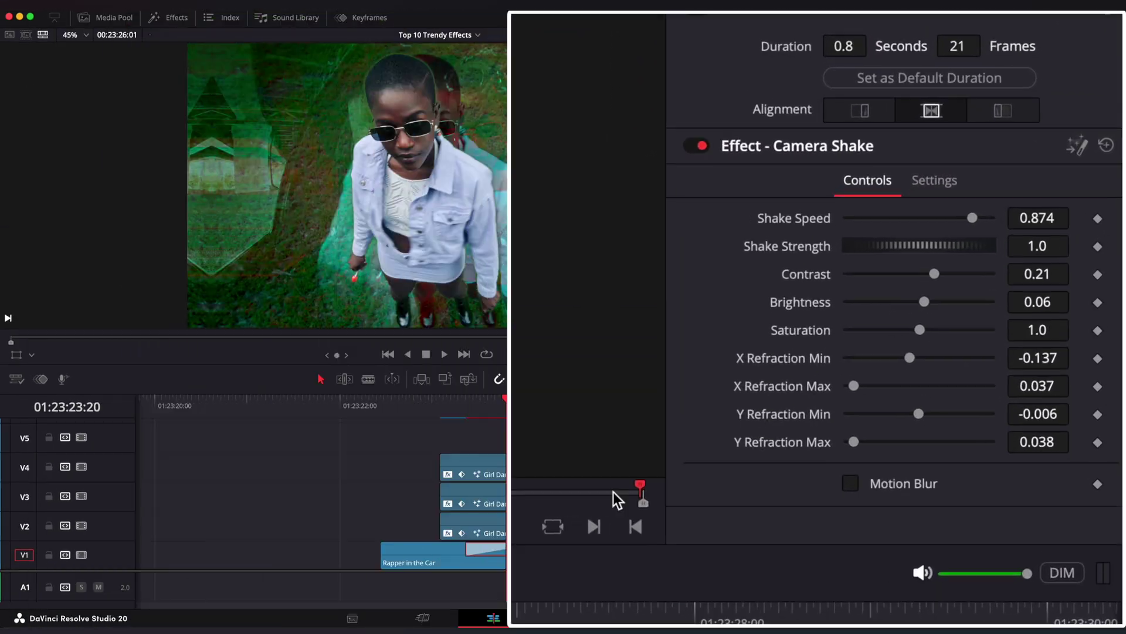
Set Camera Shake's X and Y Refraction Min and Max to 0 and enable Motion Blur with Quality 10.
{"action": "double_click", "coordinate": [1035, 355]}
{"action": "type", "text": "0"}
{"action": "key", "text": "Tab"}
{"action": "type", "text": "0"}
{"action": "key", "text": "Tab"}
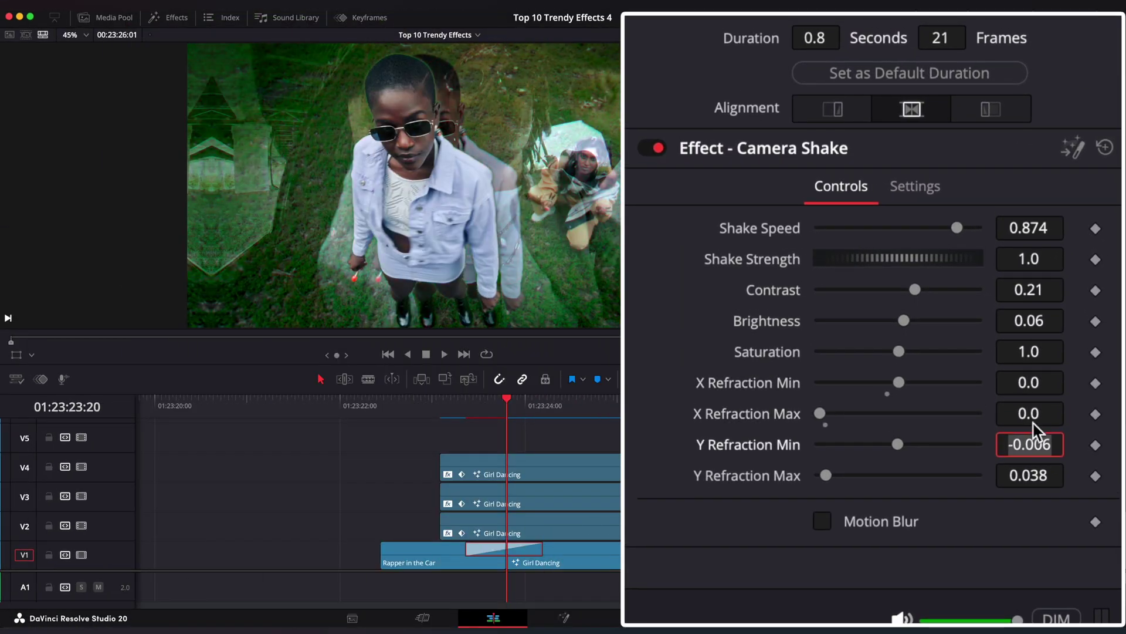
{"action": "left_click", "coordinate": [823, 521]}
{"action": "scroll", "coordinate": [684, 514], "scroll_direction": "down", "scroll_amount": 3}
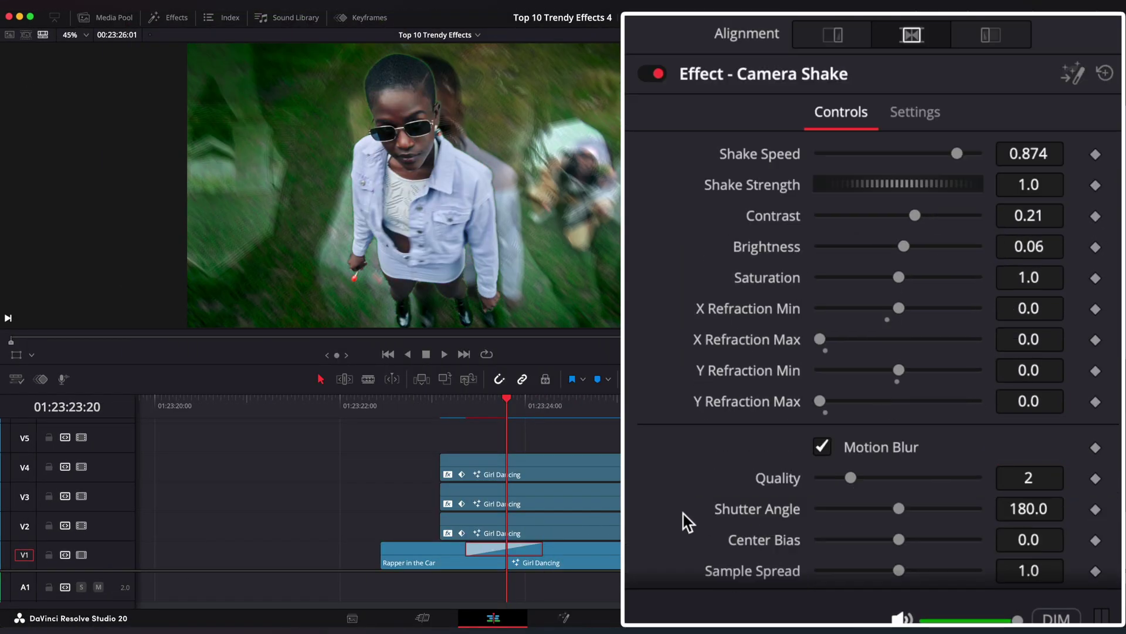
Play the finished transition, first from the start of the masked Girl Dancing clips and again from the start of Rapper in the Car.
{"action": "left_click", "coordinate": [440, 410]}
{"action": "key", "text": "space"}
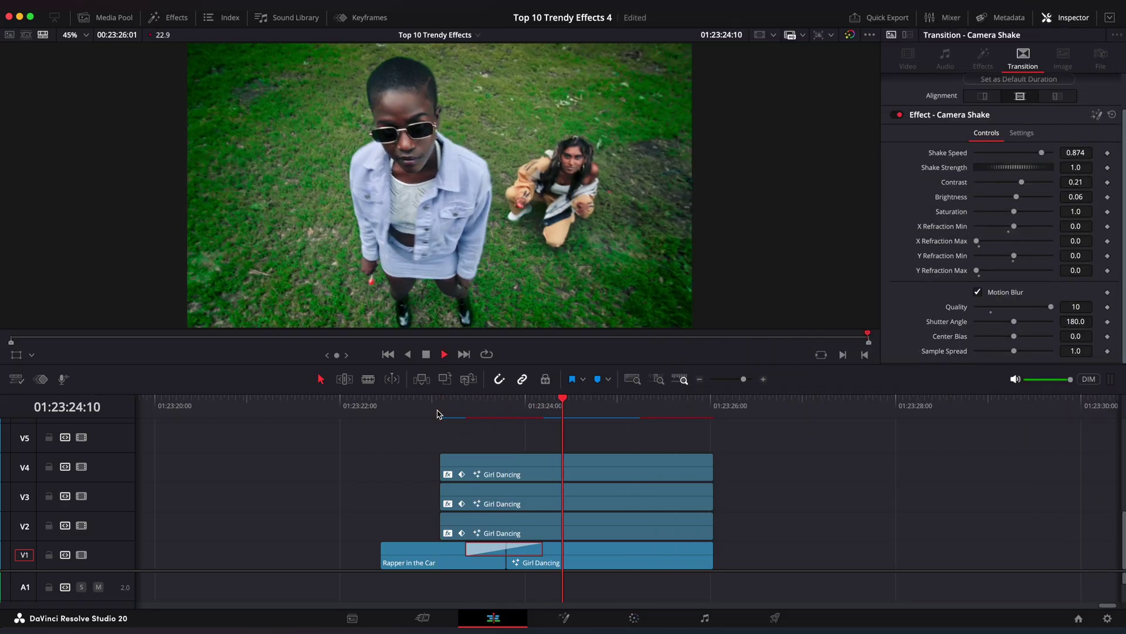
{"action": "left_click", "coordinate": [383, 410]}
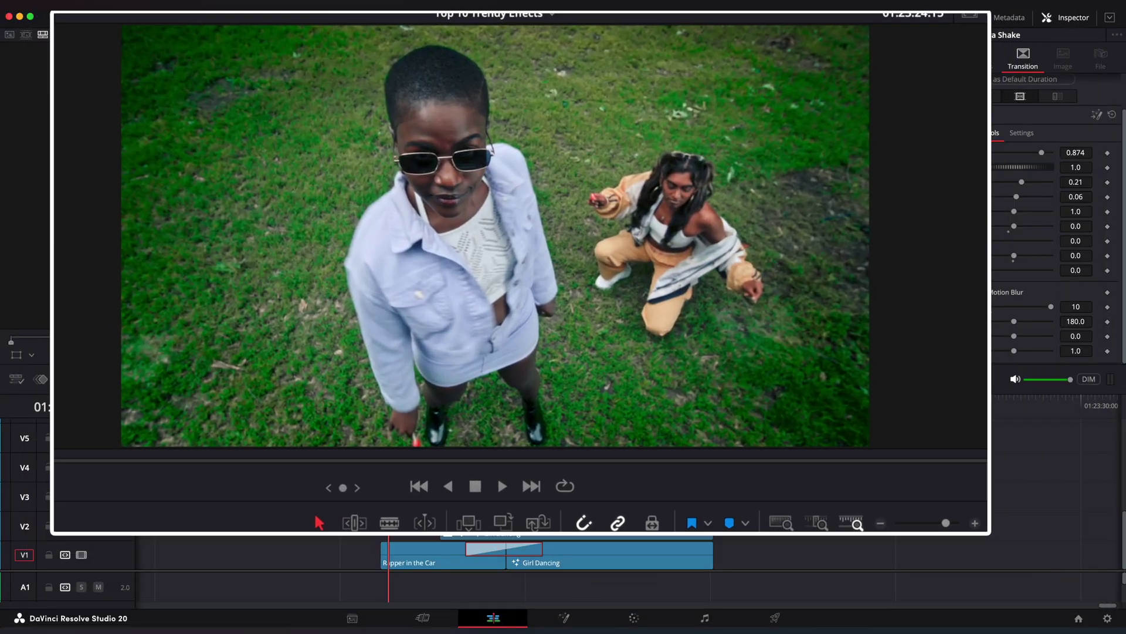
{"action": "key", "text": "space"}
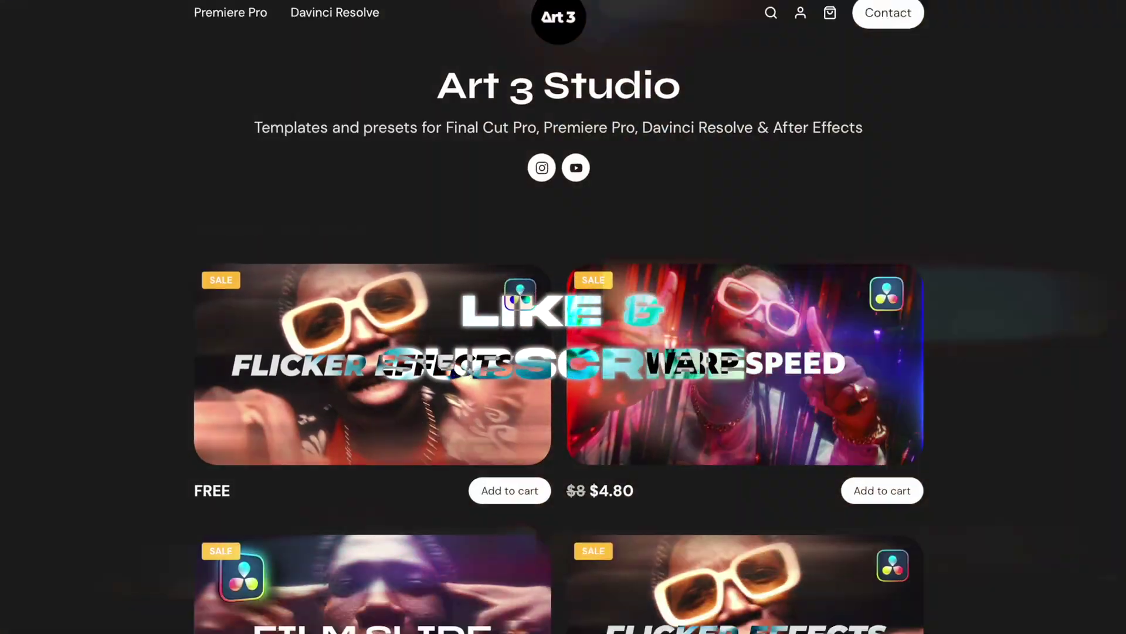
{"action": "scroll", "coordinate": [564, 352], "scroll_direction": "down", "scroll_amount": 8}
{"action": "scroll", "coordinate": [563, 352], "scroll_direction": "down", "scroll_amount": 3}
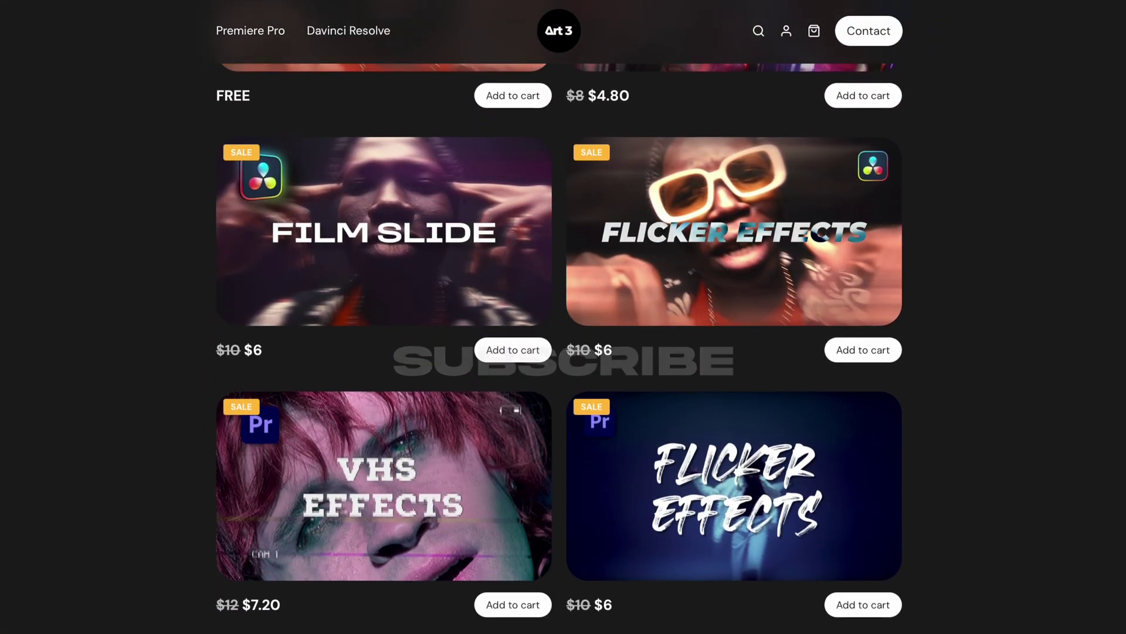